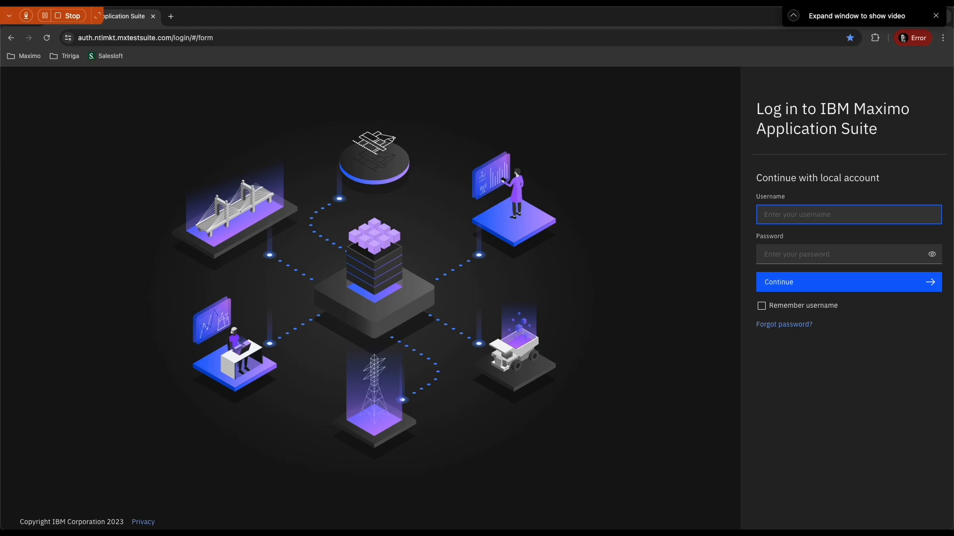
Step: Enter the local account username and fill the password from the browser's saved login
left_click(793, 17)
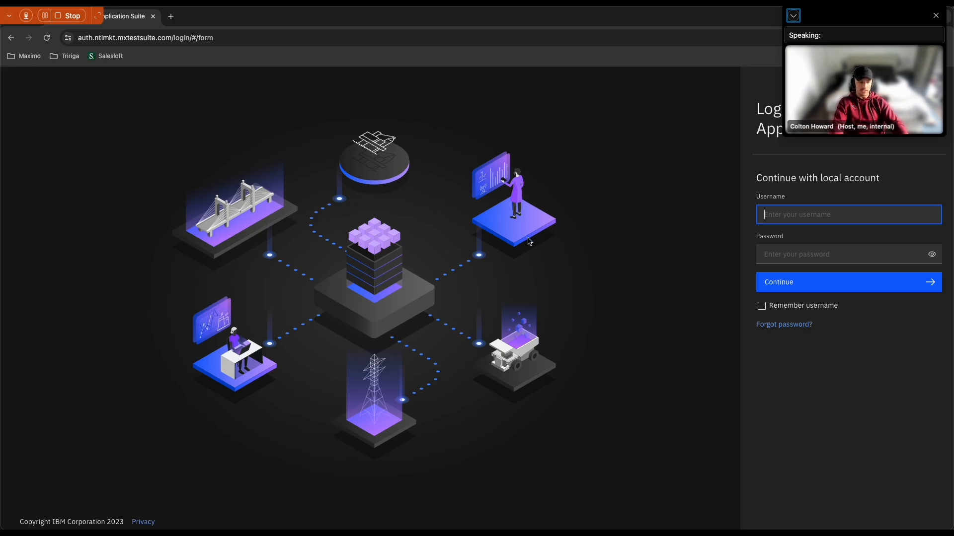
left_click(787, 250)
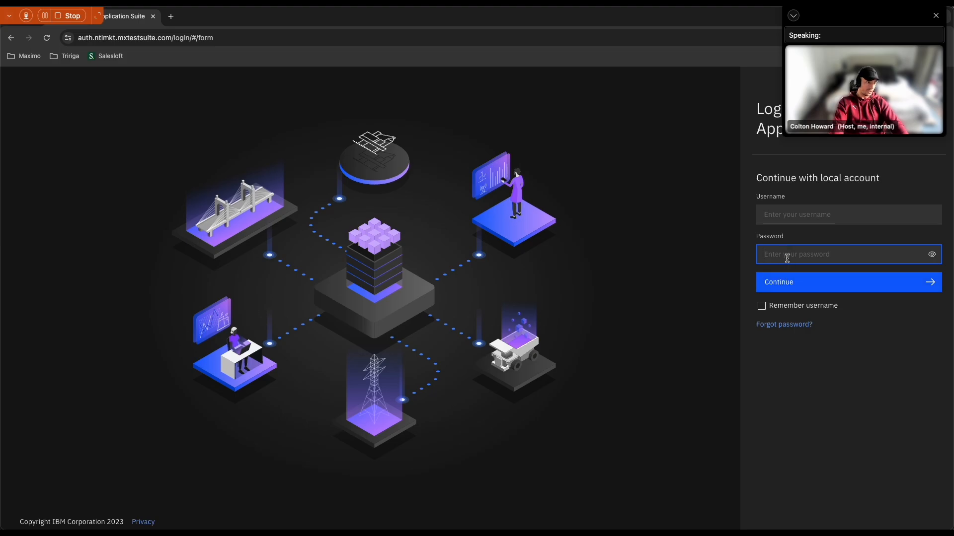
left_click(793, 15)
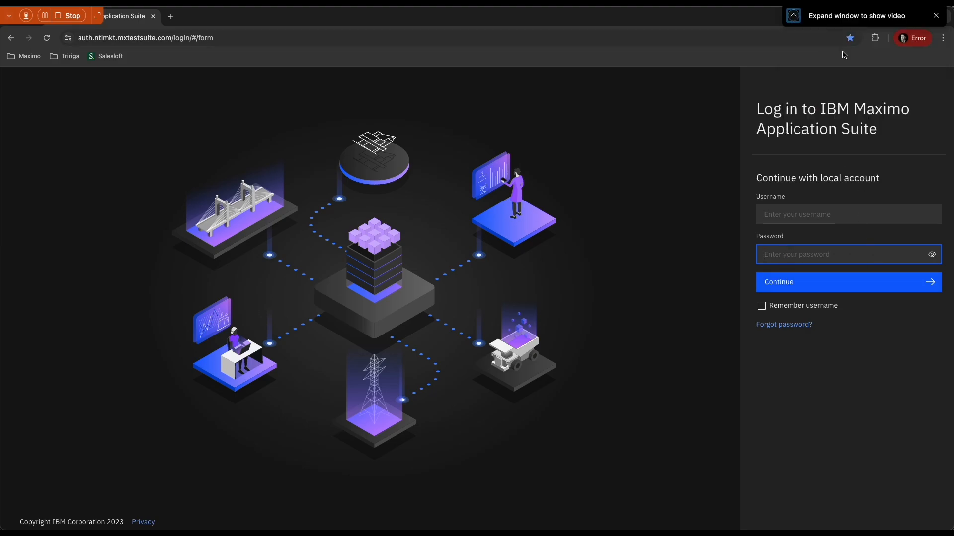
left_click(874, 40)
left_click(875, 39)
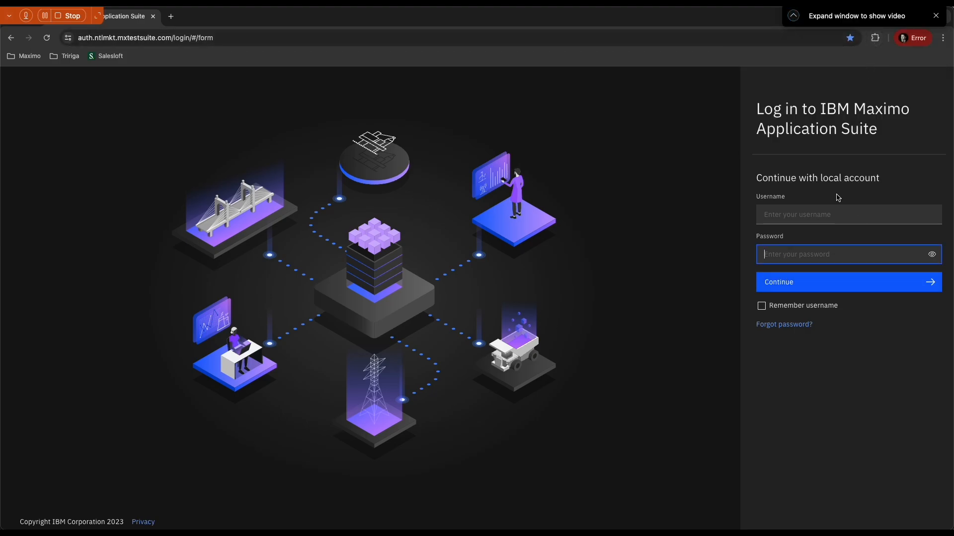
left_click(794, 211)
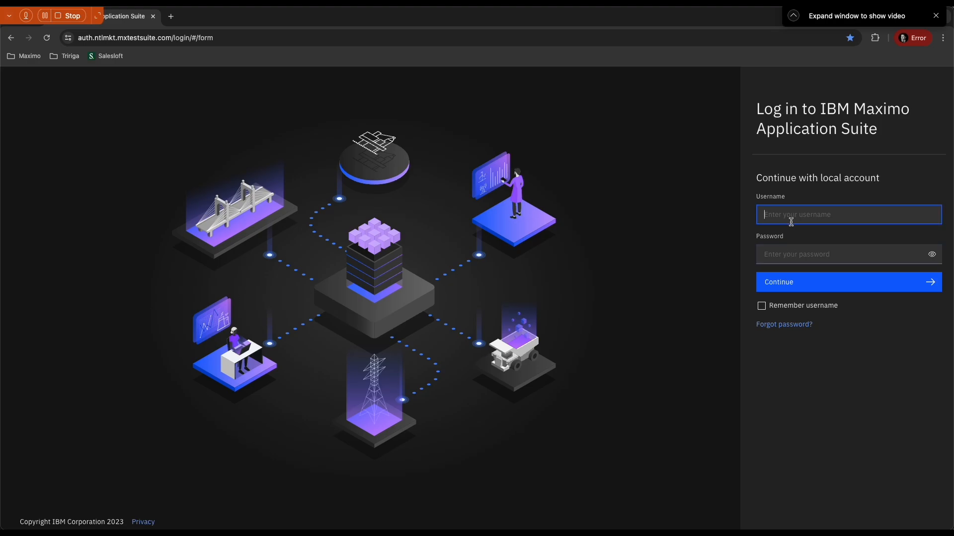
type("choward")
left_click(792, 256)
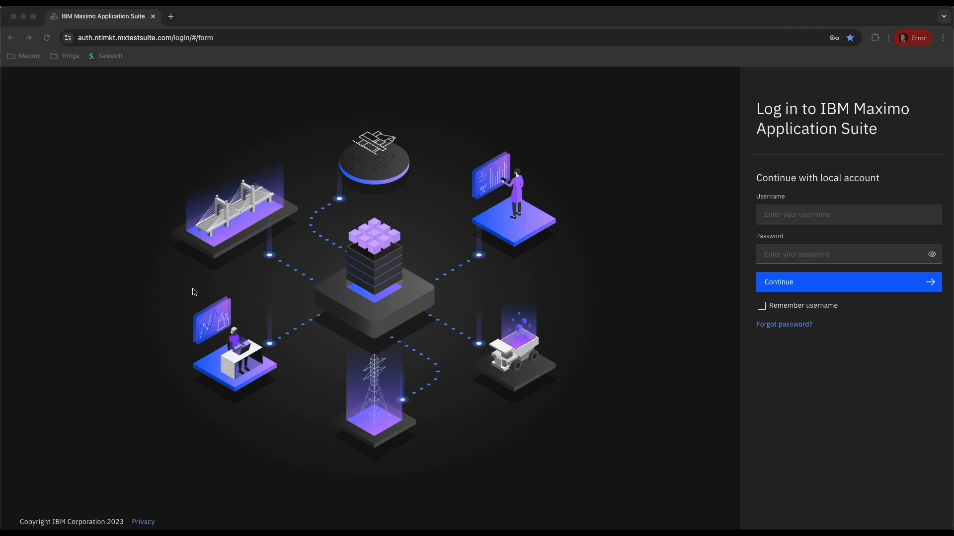
left_click(851, 257)
left_click(845, 275)
Step: Submit the login, then launch Manage from the Suite navigator
left_click(845, 283)
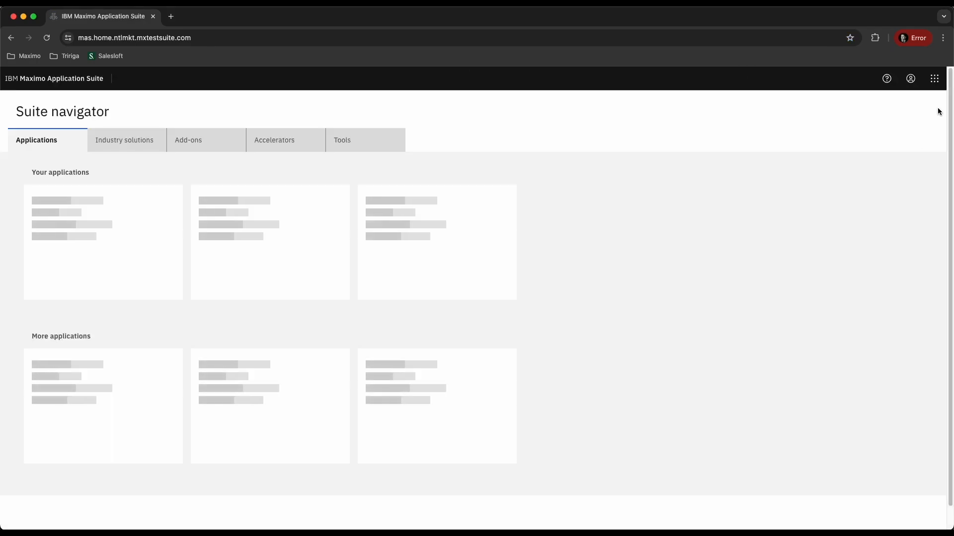
left_click(935, 79)
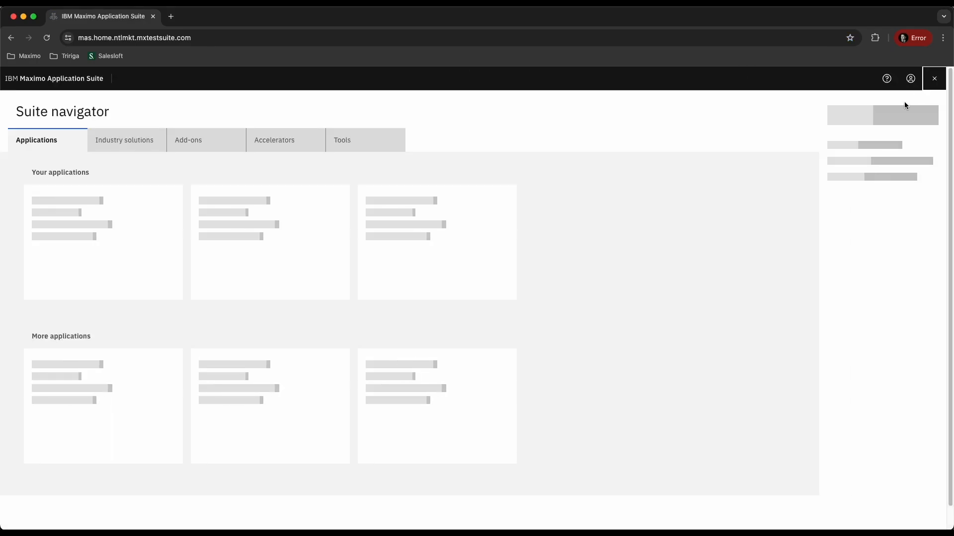
left_click(934, 80)
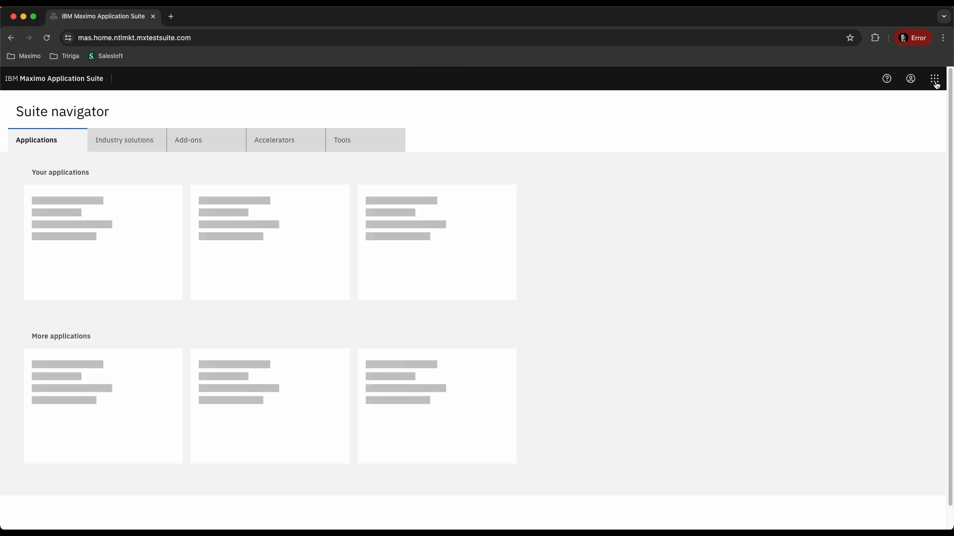
left_click(935, 81)
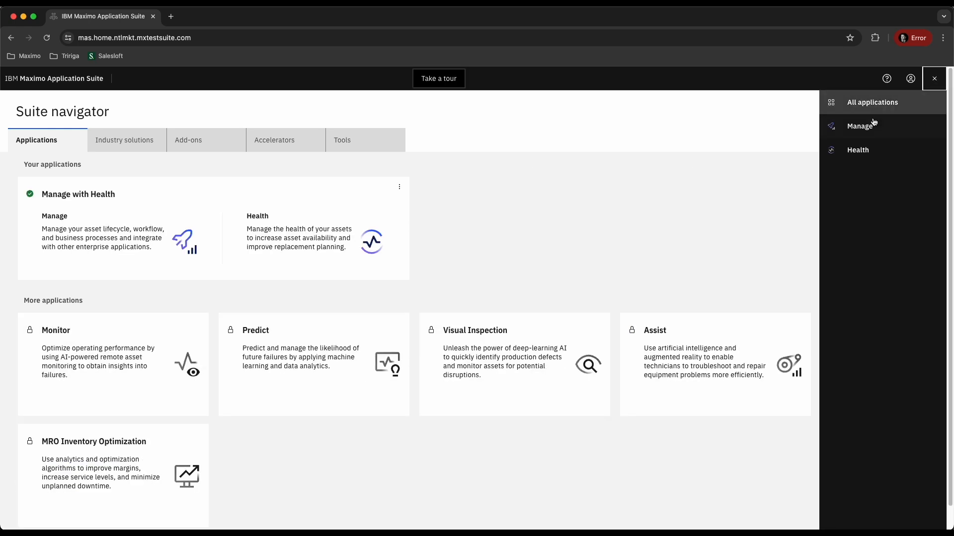
left_click(586, 228)
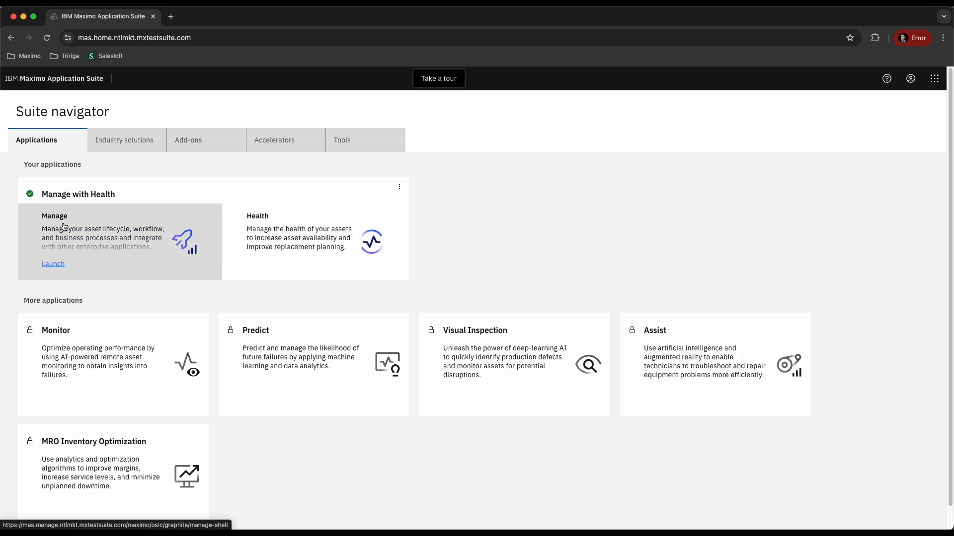
left_click(55, 265)
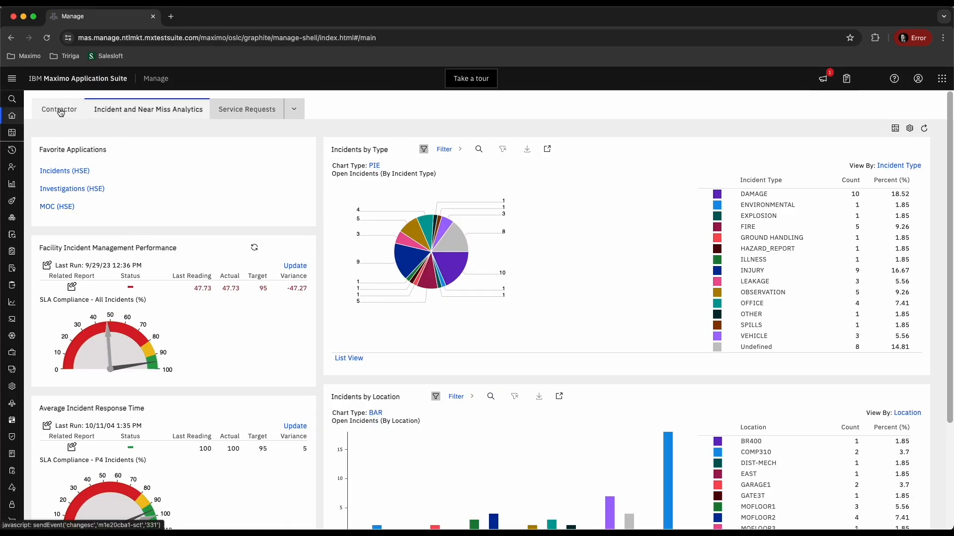
Step: Search the side navigation for 'inc' and open a new Create Incident (HSE) form
mouse_move(33, 100)
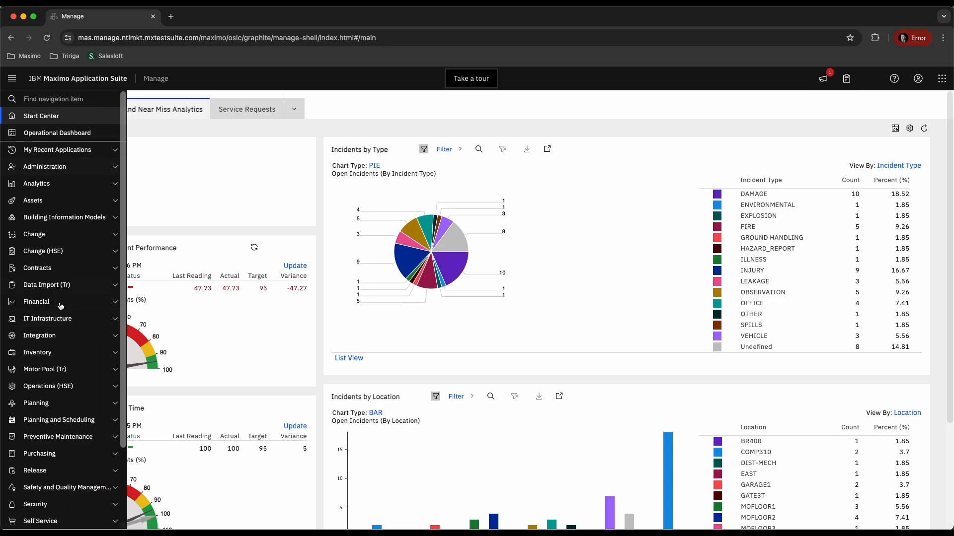
left_click(56, 101)
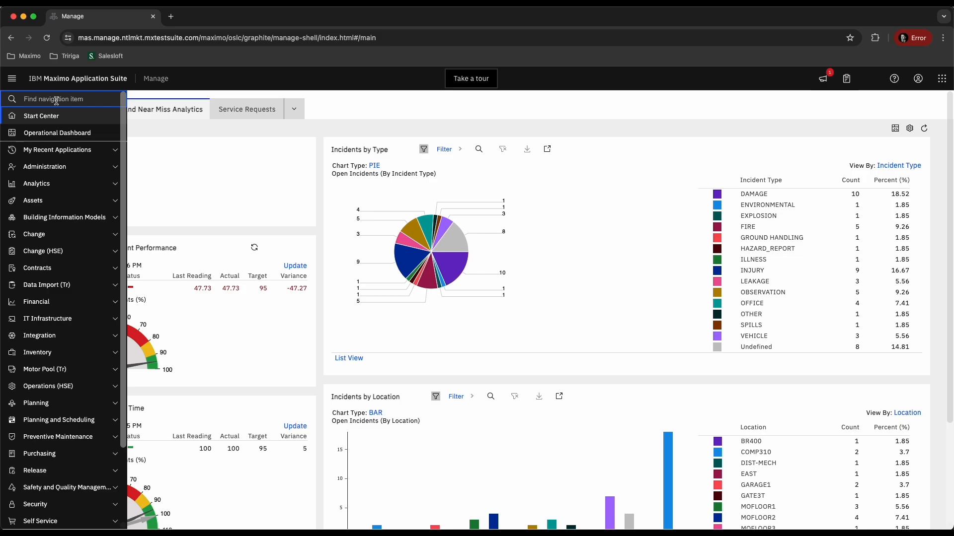
type("inc")
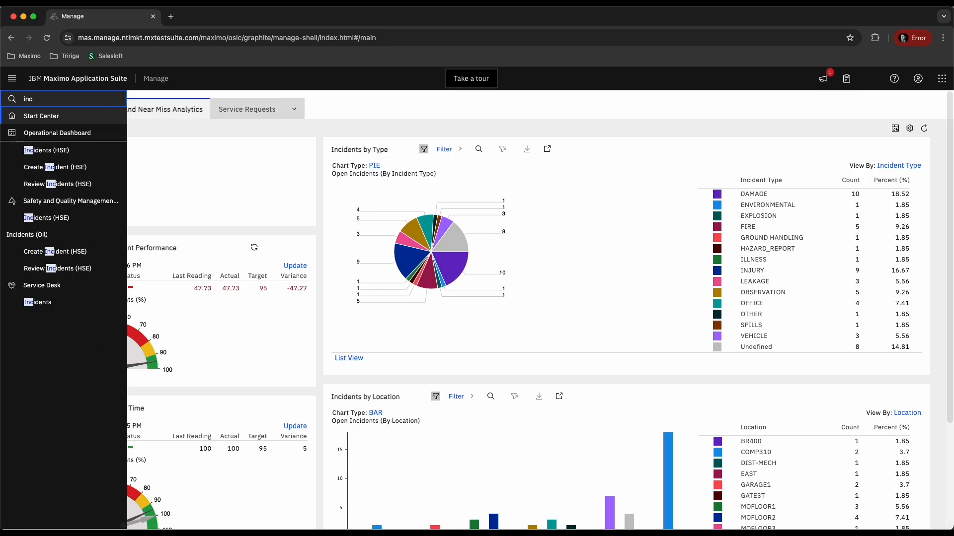
left_click(60, 167)
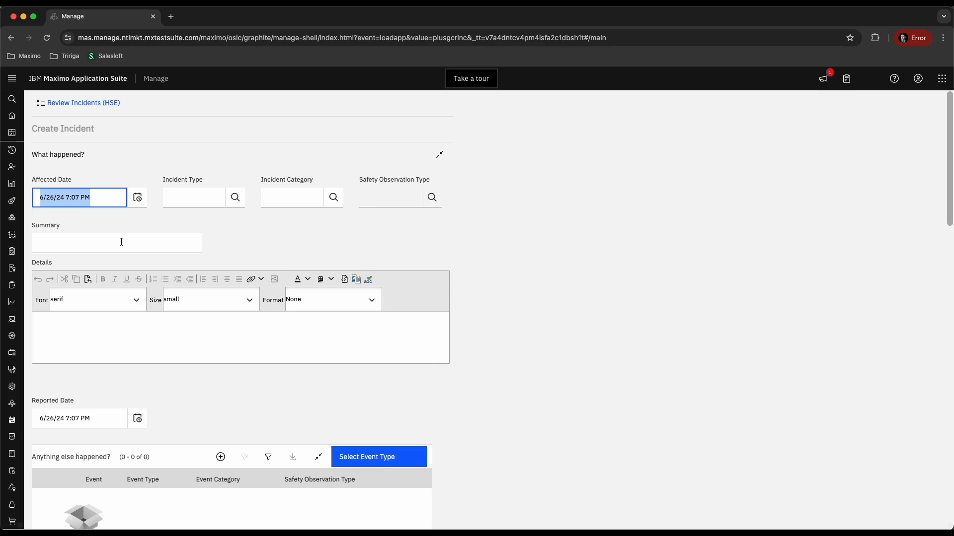
Step: Set the incident type to INJURY and the incident category to MINOR
left_click(236, 196)
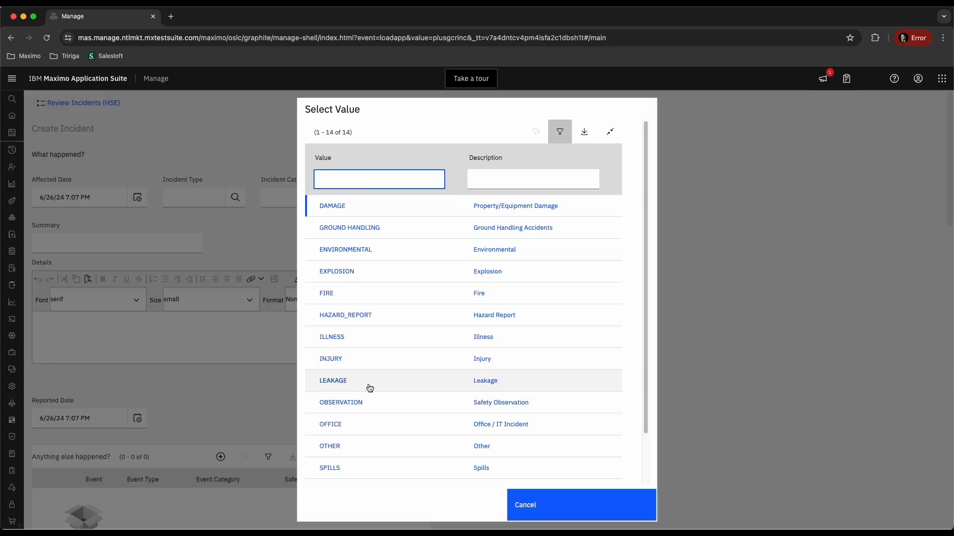
left_click(338, 360)
left_click(333, 197)
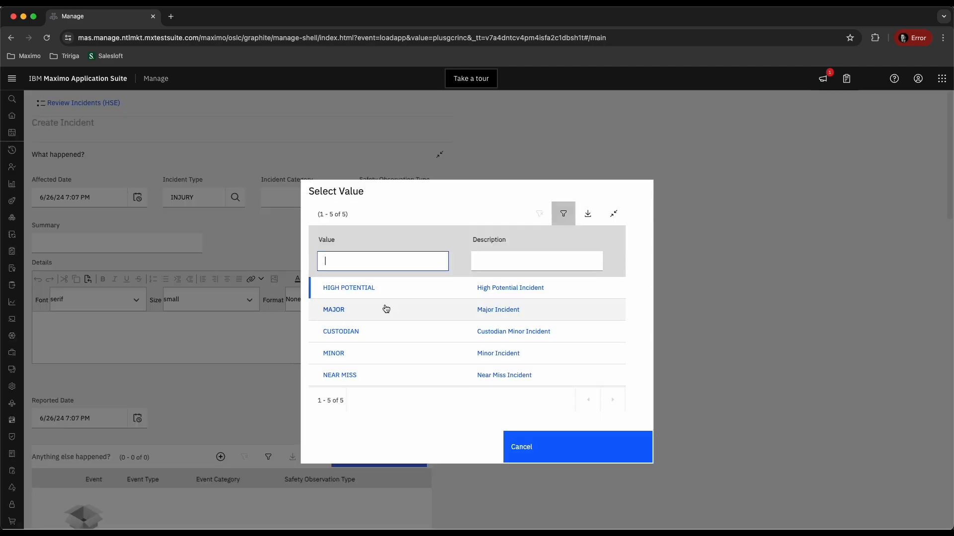
left_click(353, 355)
Step: Enter summary 'Incident caused from refrigerant spill' and paste the slip description into Details
left_click(90, 245)
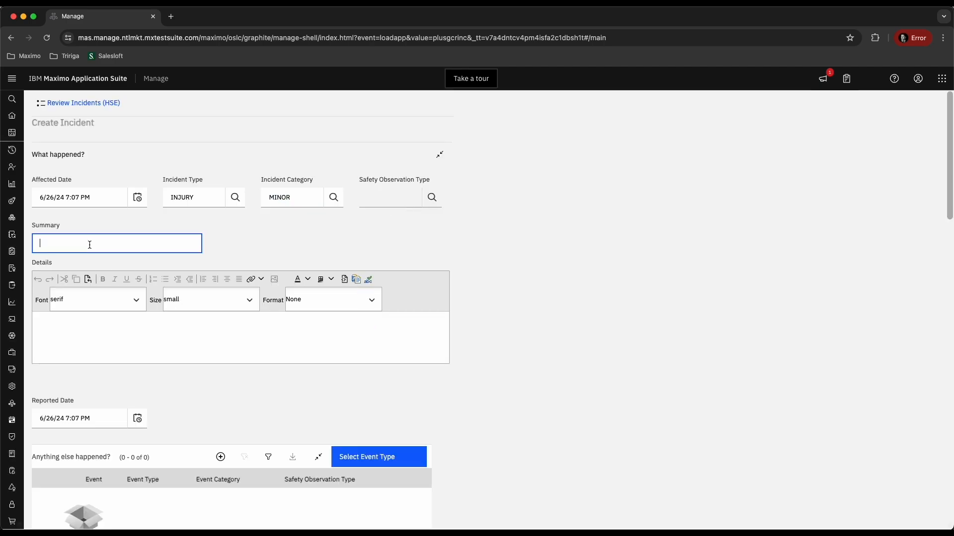
key("super+Tab")
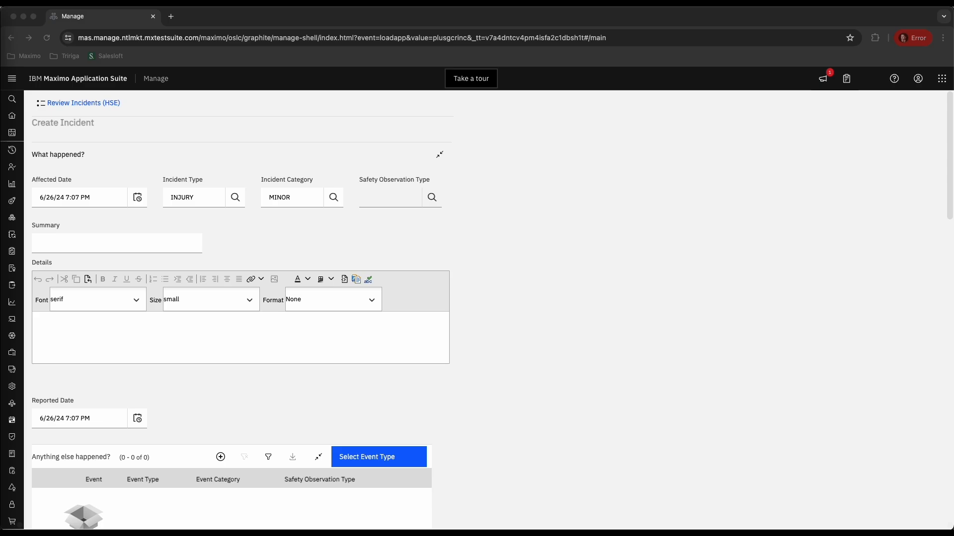
left_click(64, 248)
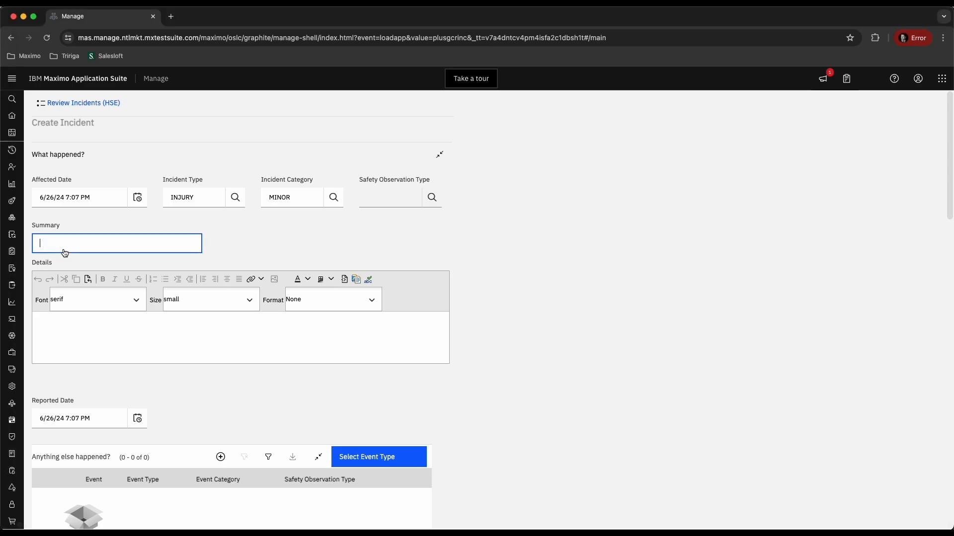
type("Incident caused from refrigerant spill")
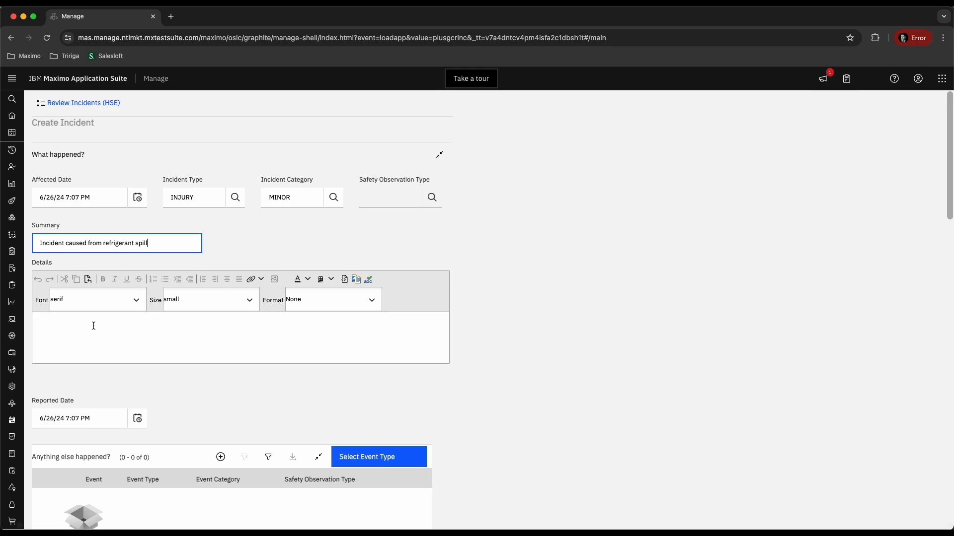
key("super+Tab")
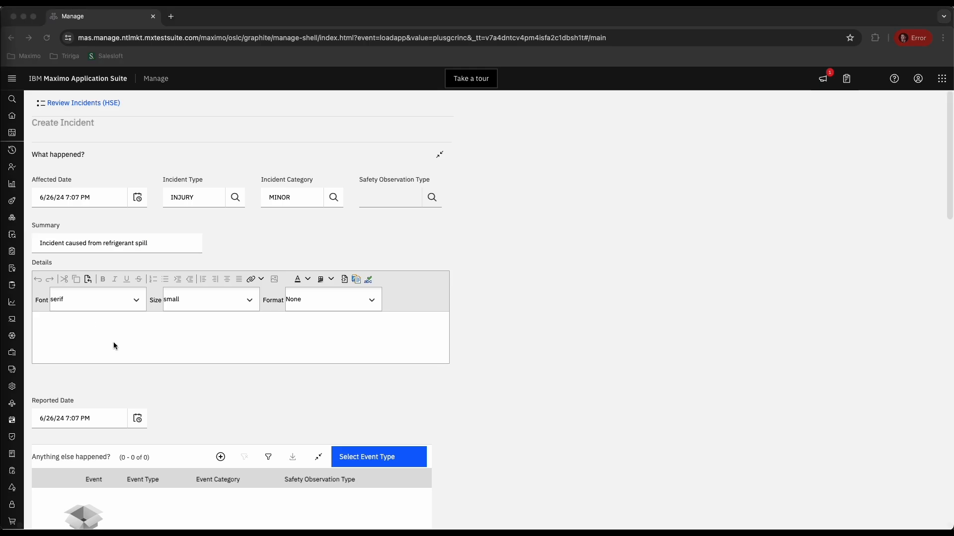
key("super+Tab")
left_click(128, 335)
type("Colton slipped on the floor again because he is party clumsy but also because of a leak in refrigerant spilled on shop floor.")
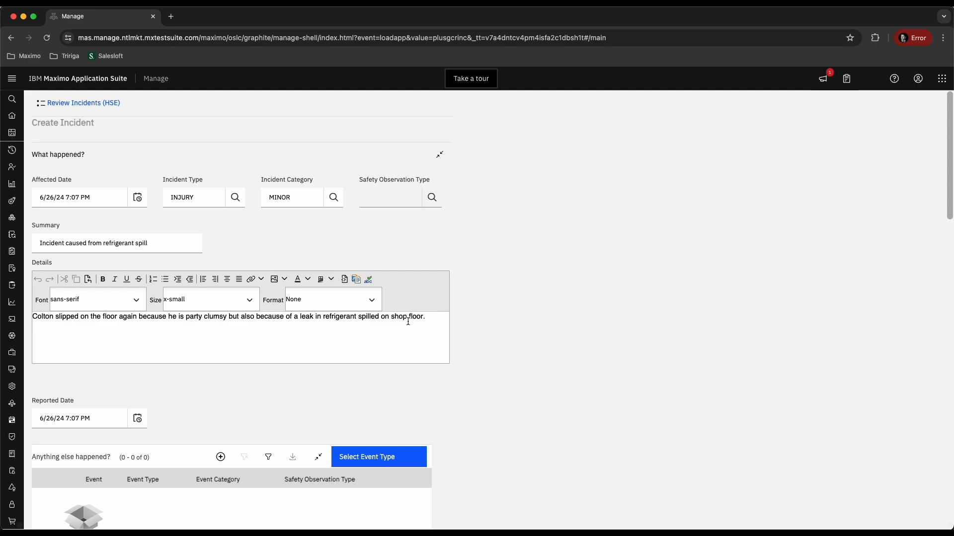
scroll(279, 336, "down", 5)
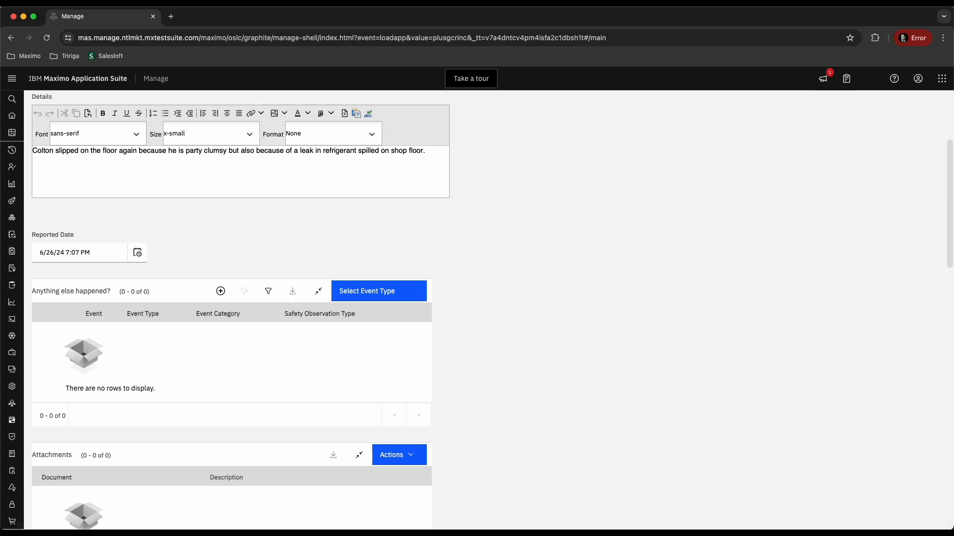
Step: Paste the event description into the first event row
left_click(221, 292)
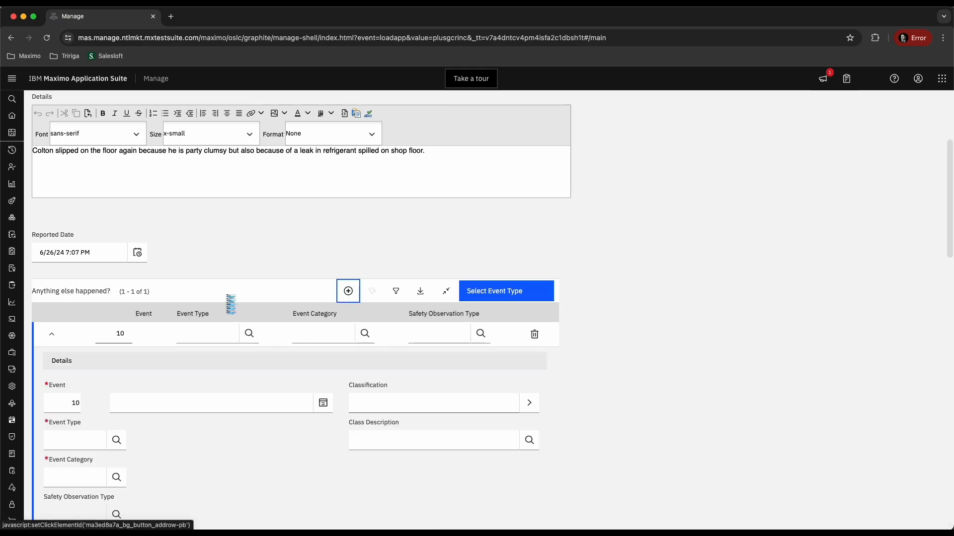
scroll(164, 386, "down", 1)
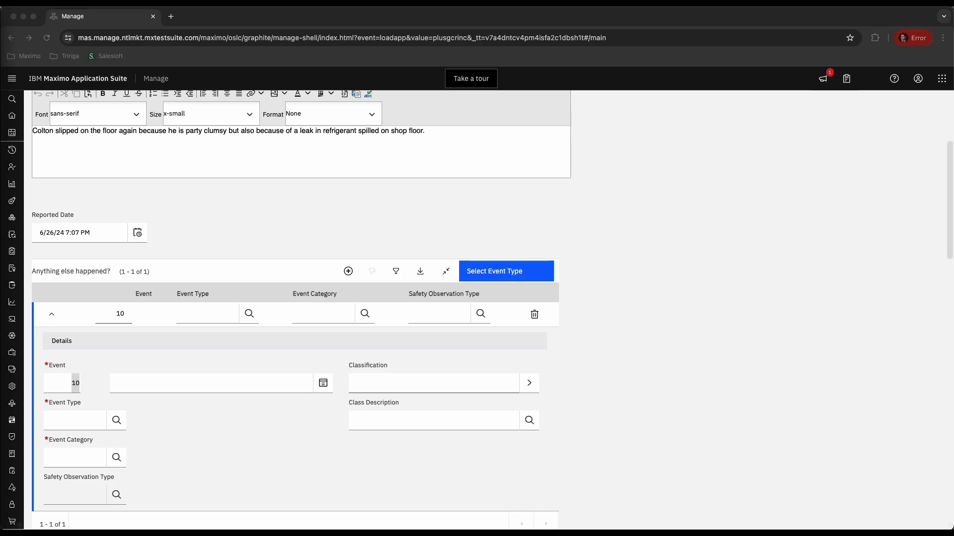
left_click(138, 379)
key("super+v")
scroll(166, 417, "down", 1)
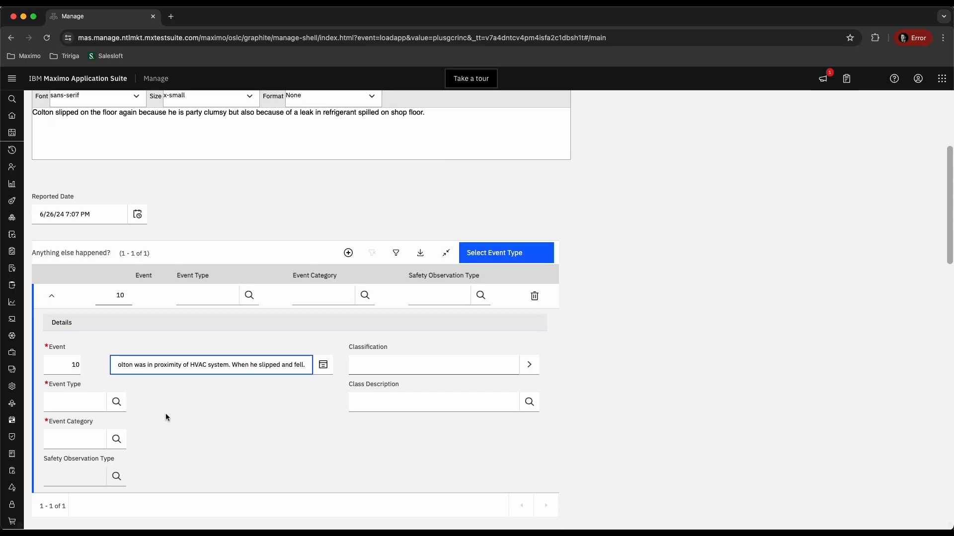
type("C")
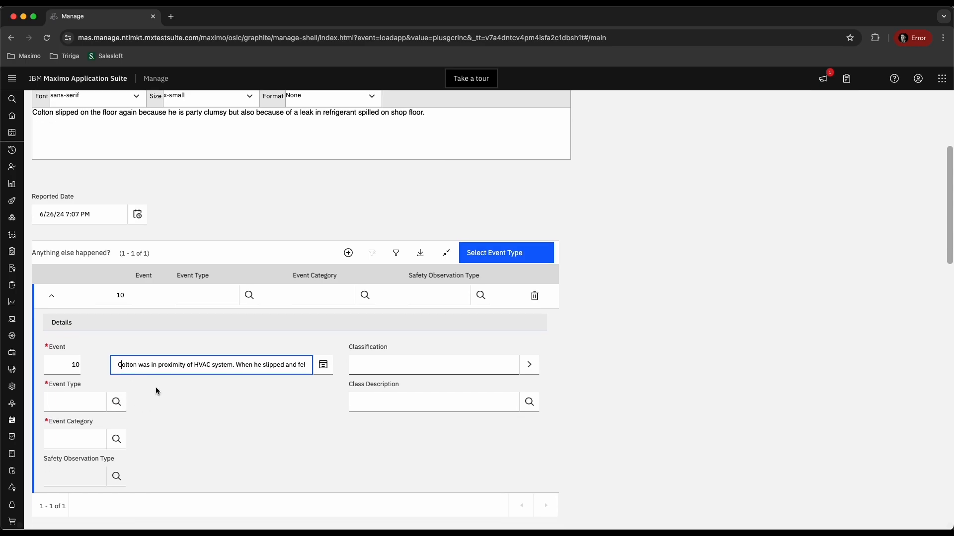
left_click_drag(253, 367, 323, 366)
left_click(227, 405)
scroll(205, 399, "down", 1)
scroll(206, 403, "down", 1)
Step: Set event 10's type to INJURY and its category to MINOR
left_click(116, 381)
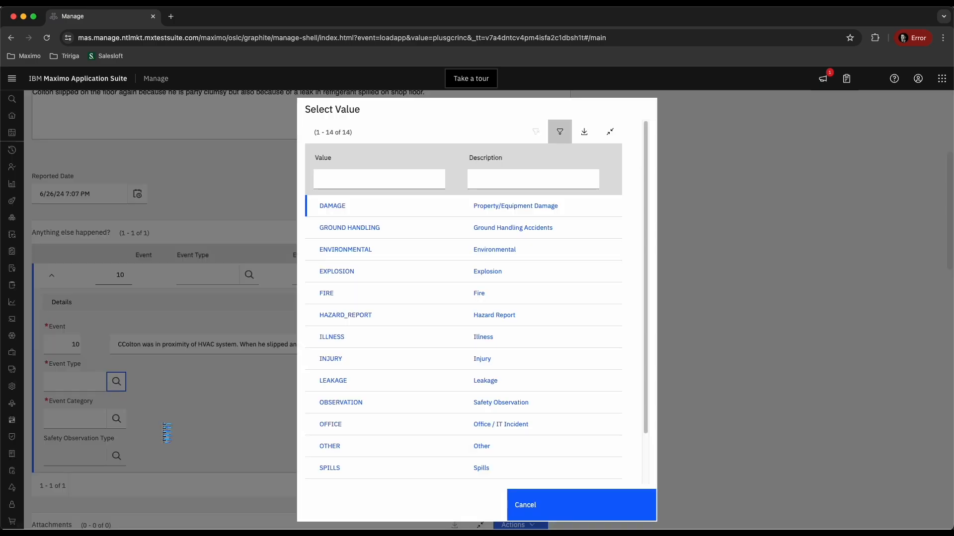
left_click(341, 363)
left_click(116, 419)
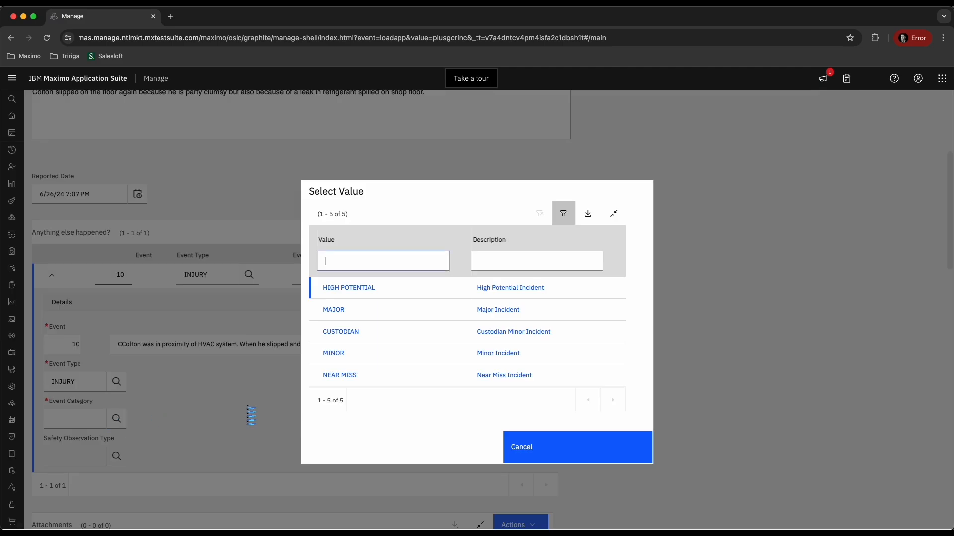
left_click(345, 355)
left_click(52, 275)
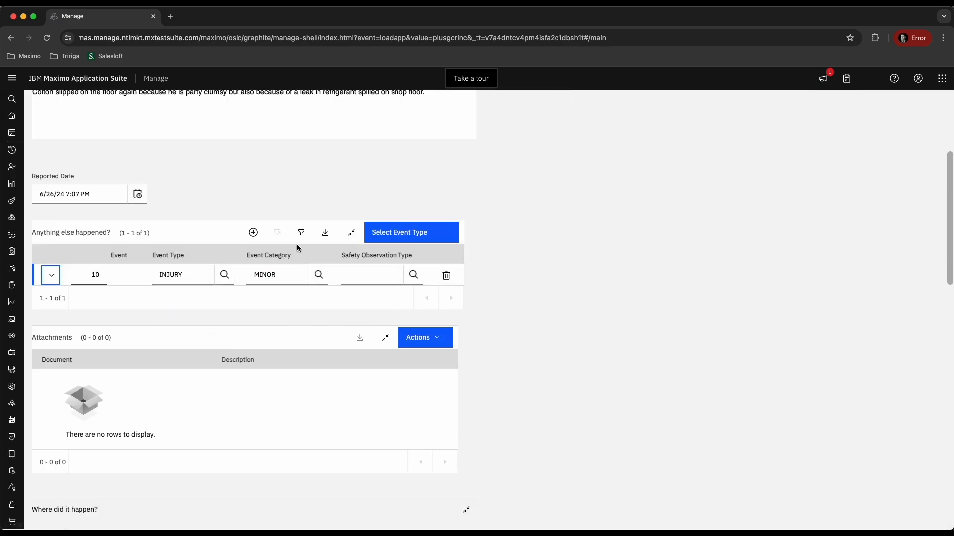
Step: Add event 20 as LEAKAGE, category MAJOR, described 'Refrigerant Leak from HVAC'
left_click(253, 232)
left_click(249, 297)
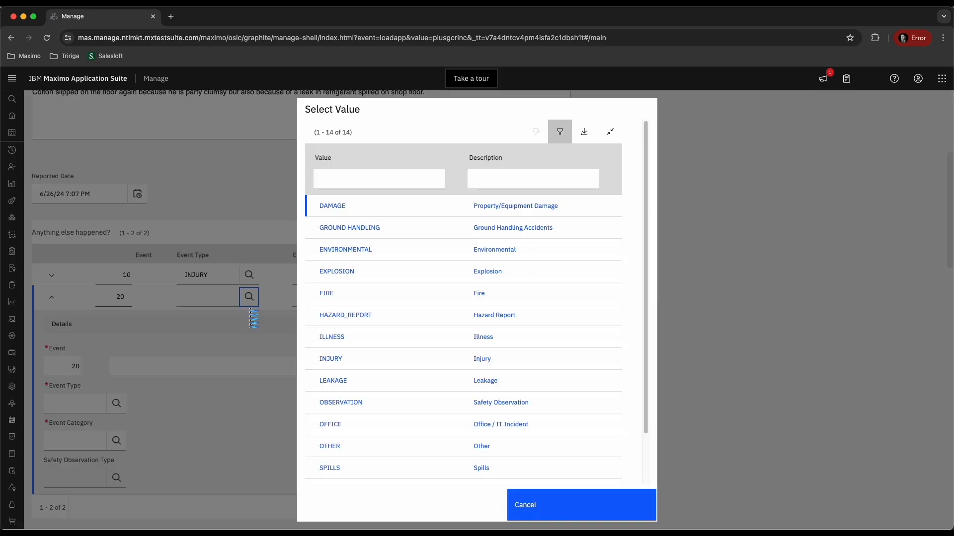
left_click(345, 382)
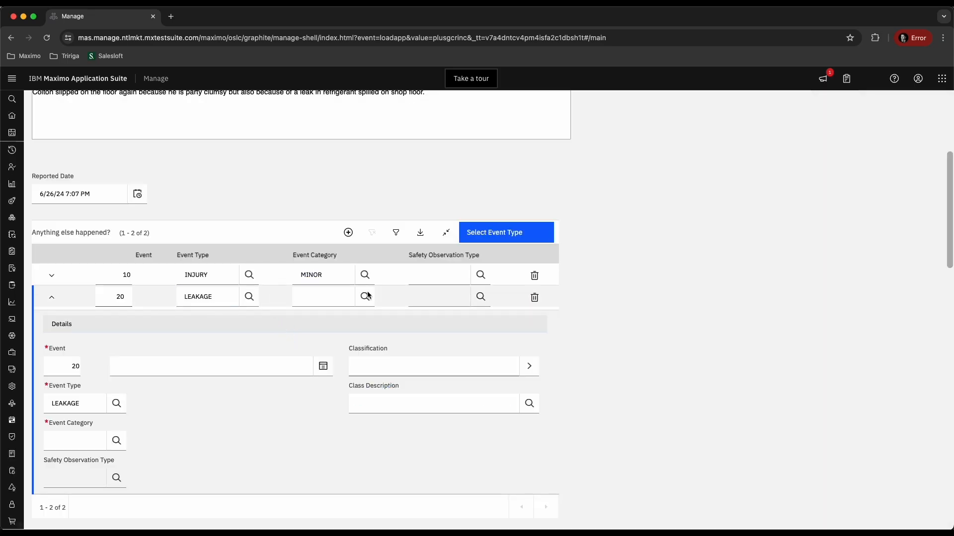
left_click(365, 296)
left_click(349, 313)
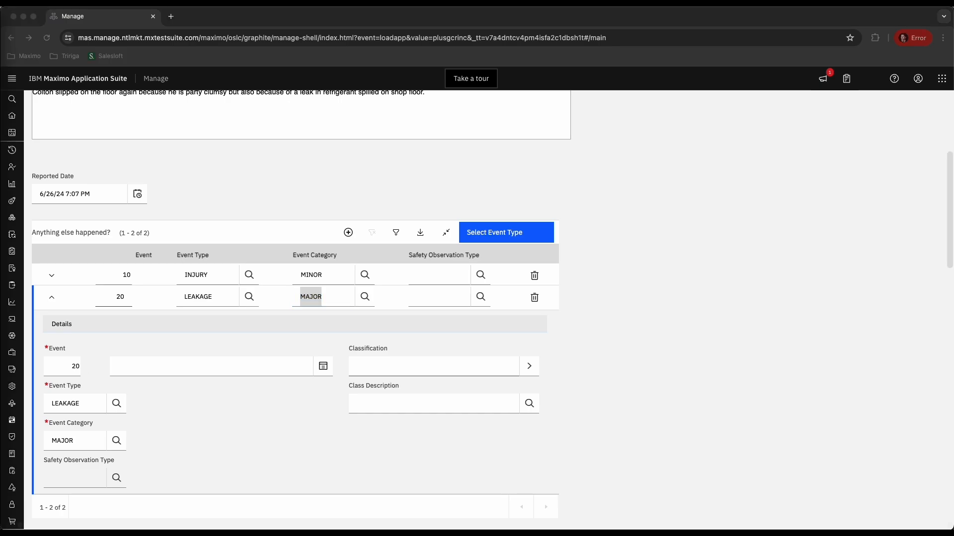
left_click(189, 367)
type("Refrigerant Leak from HVAC")
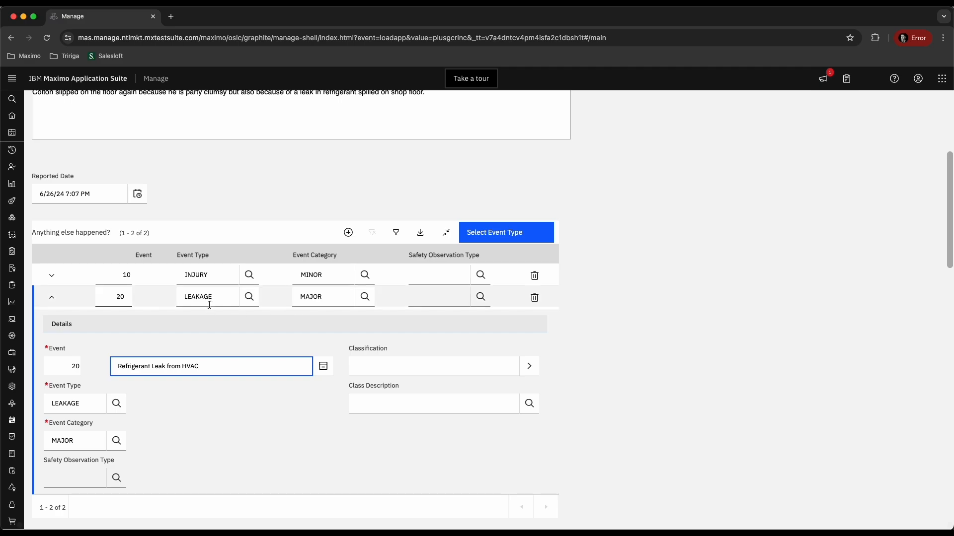
left_click(55, 299)
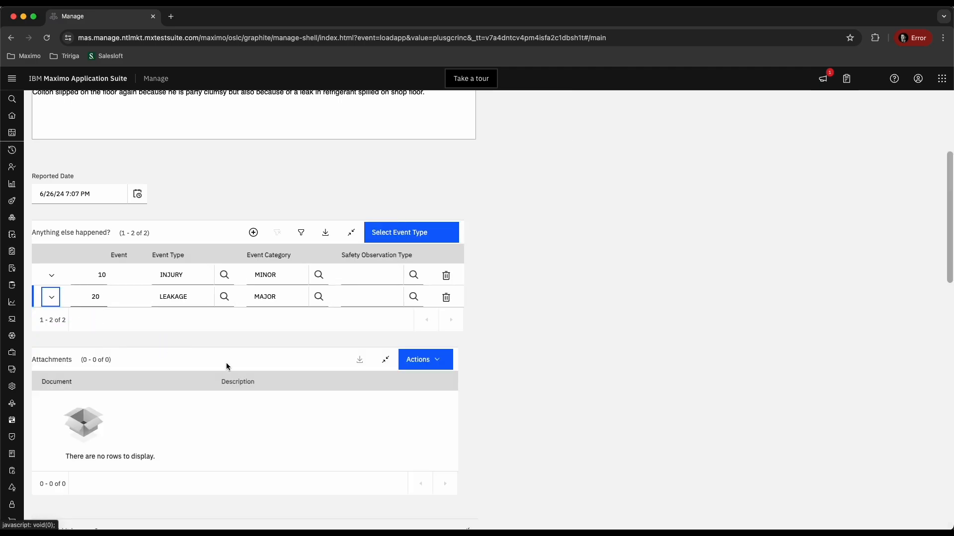
scroll(200, 374, "down", 1)
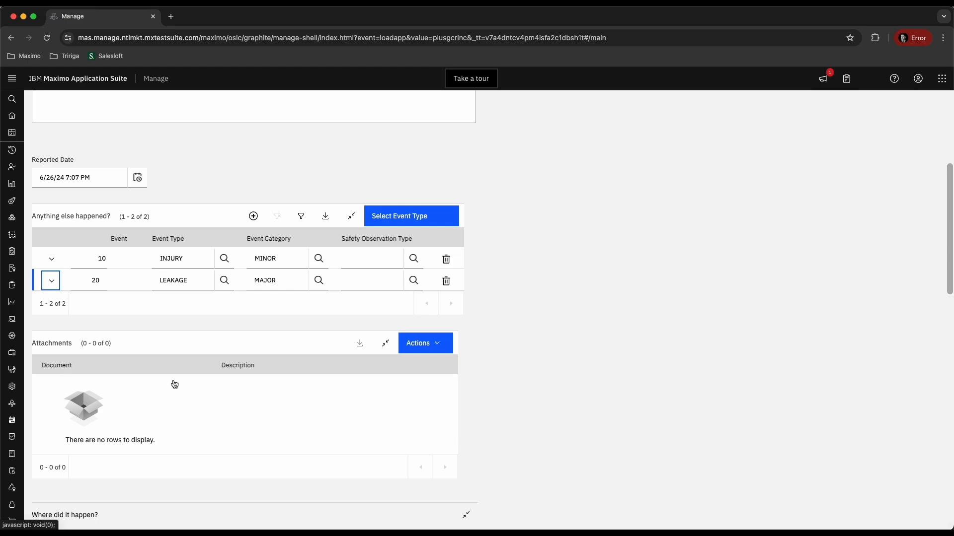
scroll(175, 385, "down", 1)
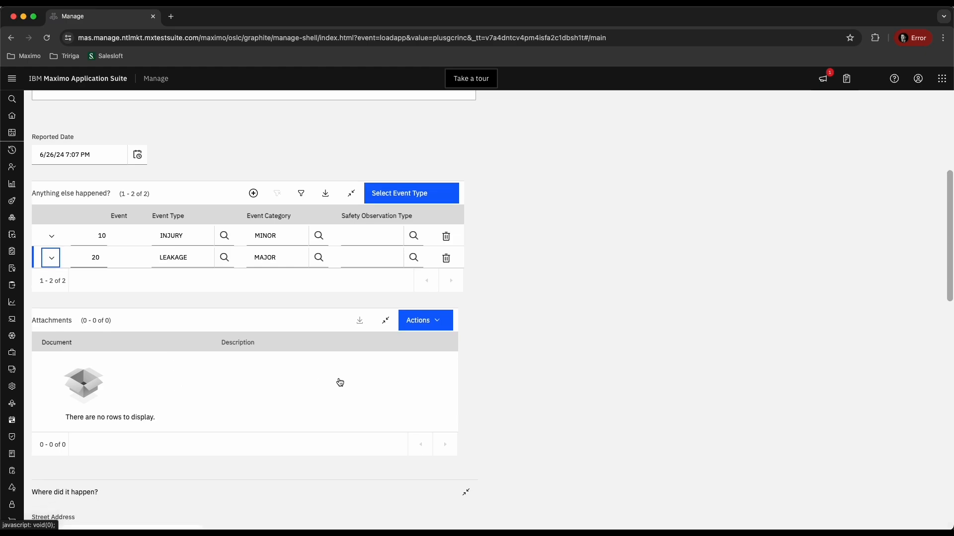
scroll(219, 386, "down", 5)
scroll(116, 389, "down", 2)
scroll(118, 390, "down", 1)
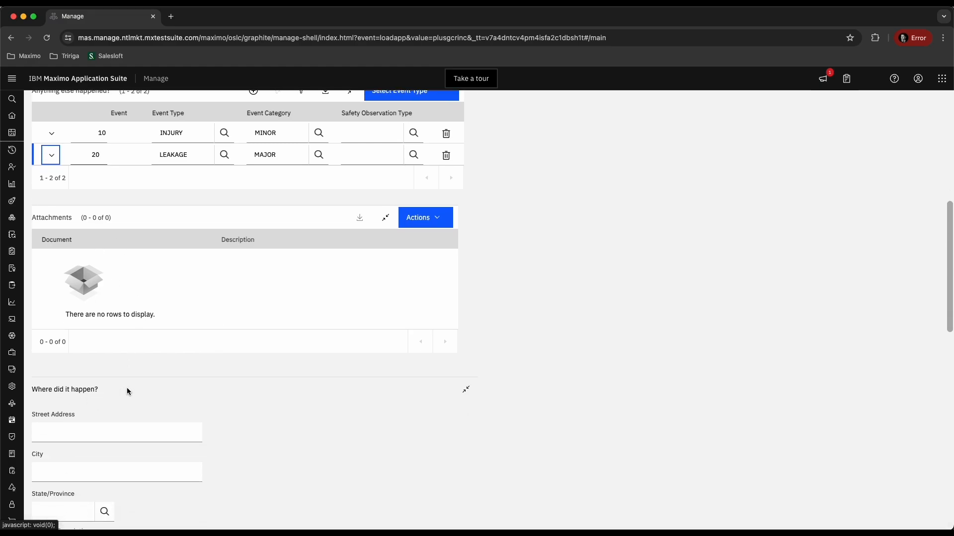
scroll(146, 381, "down", 10)
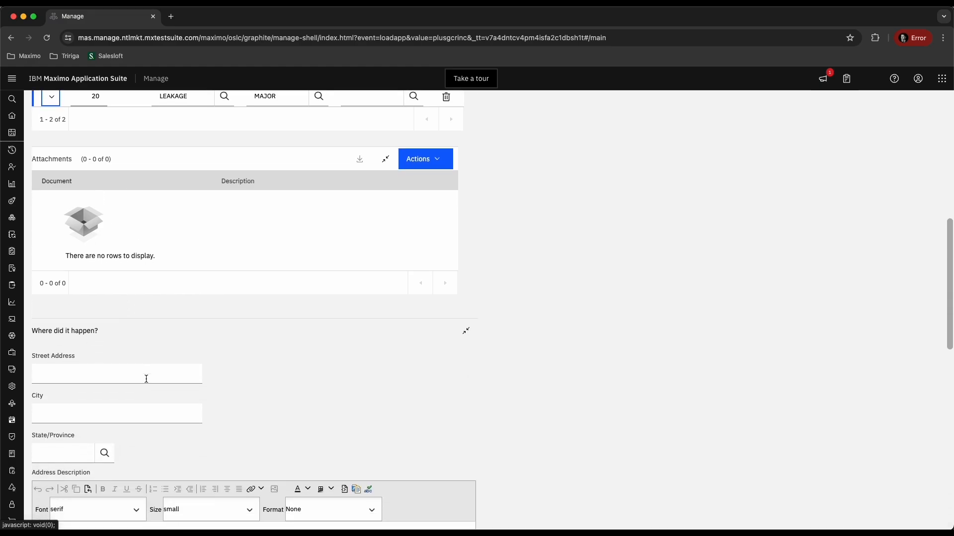
scroll(147, 381, "up", 1)
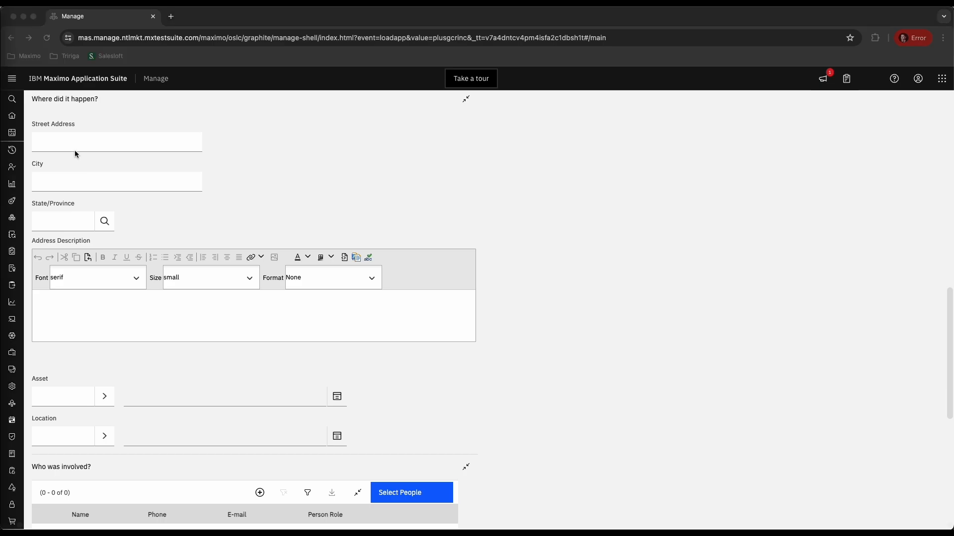
Step: Enter 11200 in the incident's Asset field and go to the Assets application
scroll(115, 299, "down", 5)
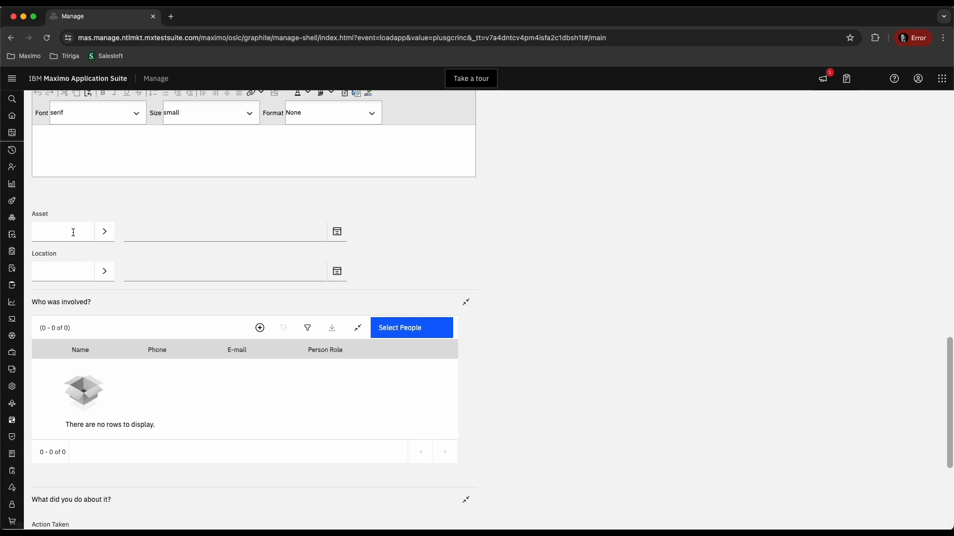
left_click(73, 233)
type("11200")
key("Tab")
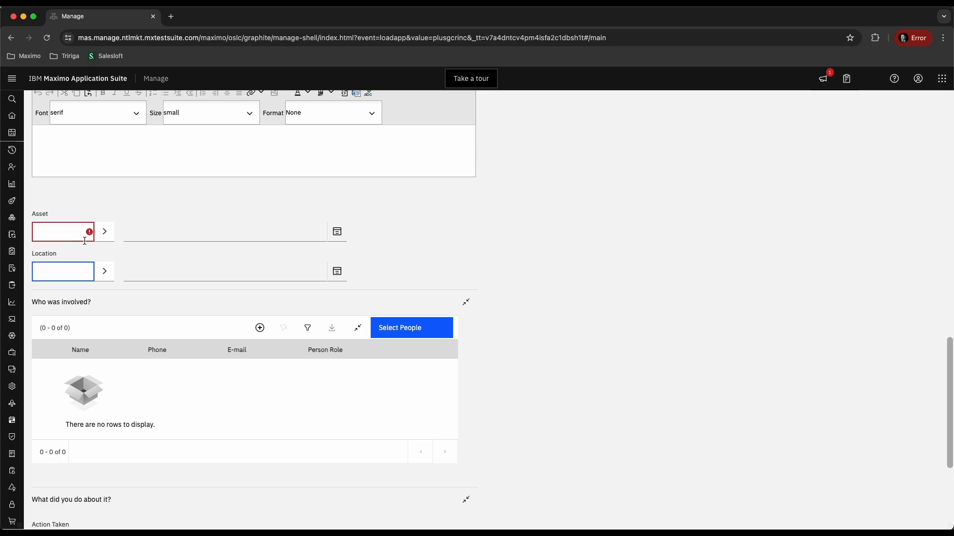
left_click(104, 231)
left_click(140, 324)
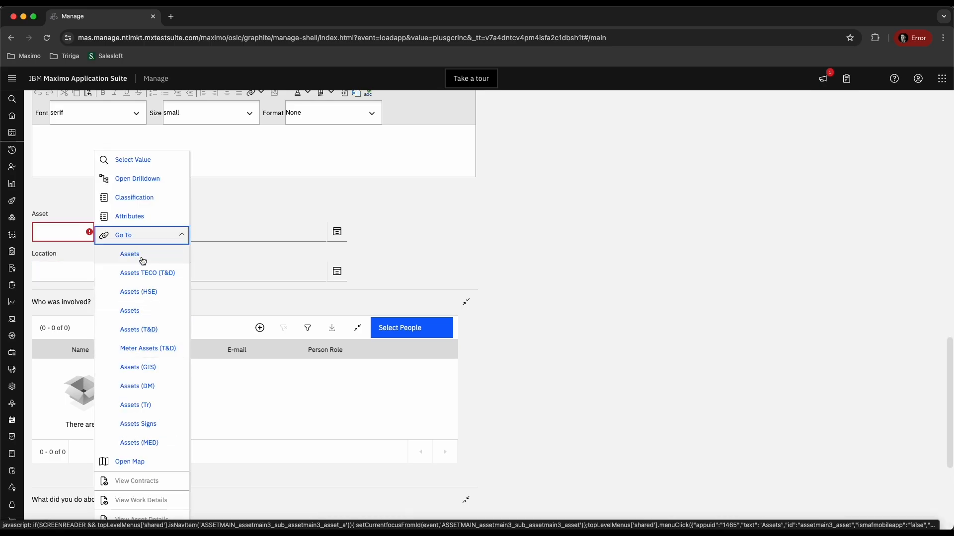
left_click(142, 261)
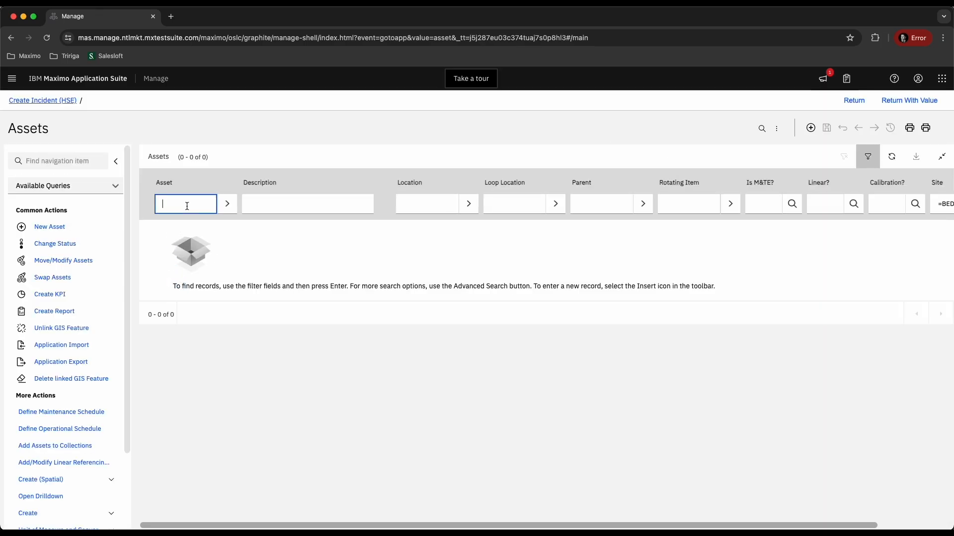
Step: Find asset 11200 among all asset records and return it to the incident
left_click(114, 186)
left_click(68, 142)
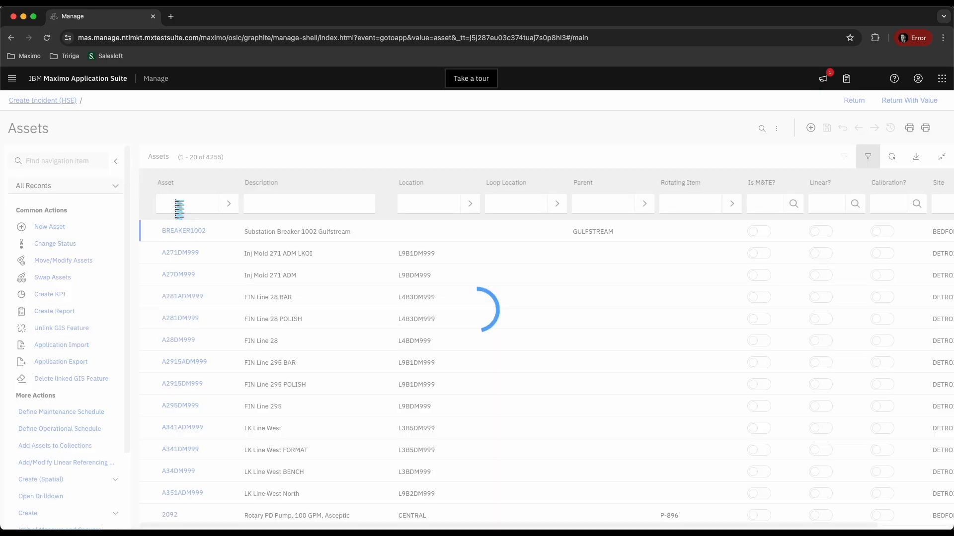
left_click(175, 203)
type("11200")
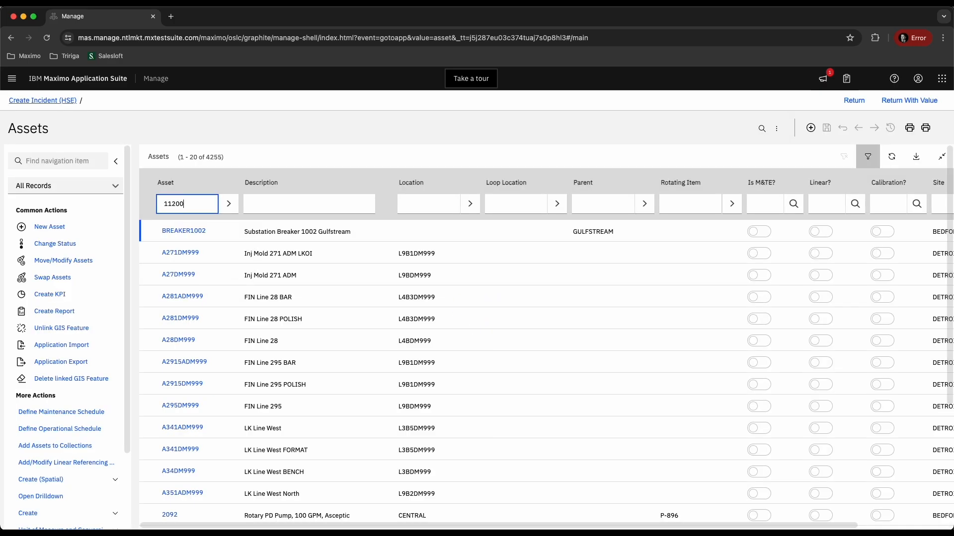
key("Return")
left_click(172, 276)
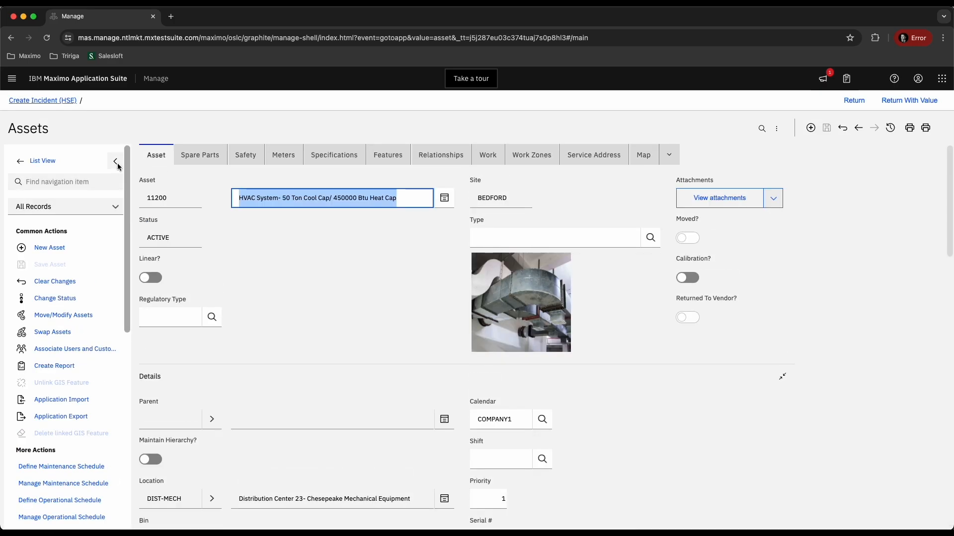
left_click(116, 162)
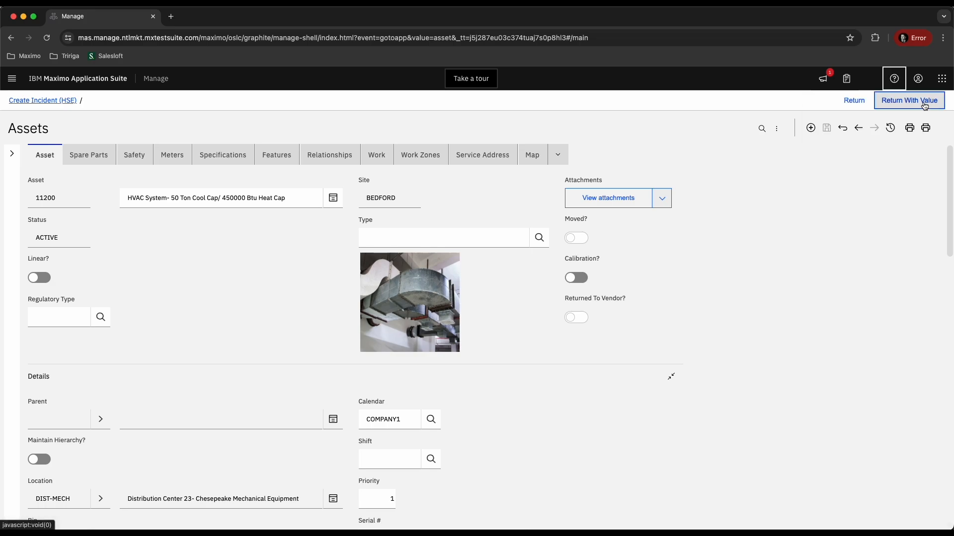
left_click(909, 100)
scroll(149, 387, "down", 6)
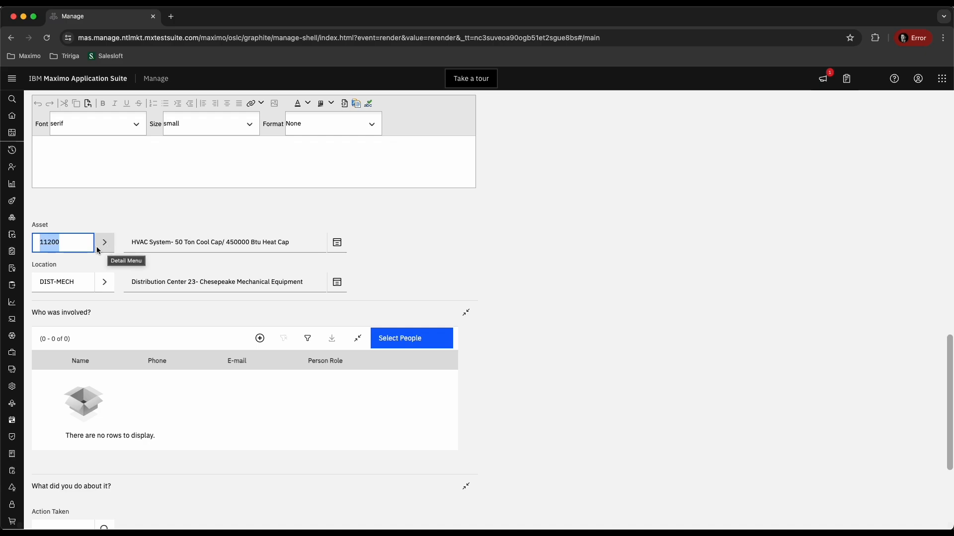
Step: Add the reporting user as a person involved, then collapse the row details
scroll(109, 306, "down", 2)
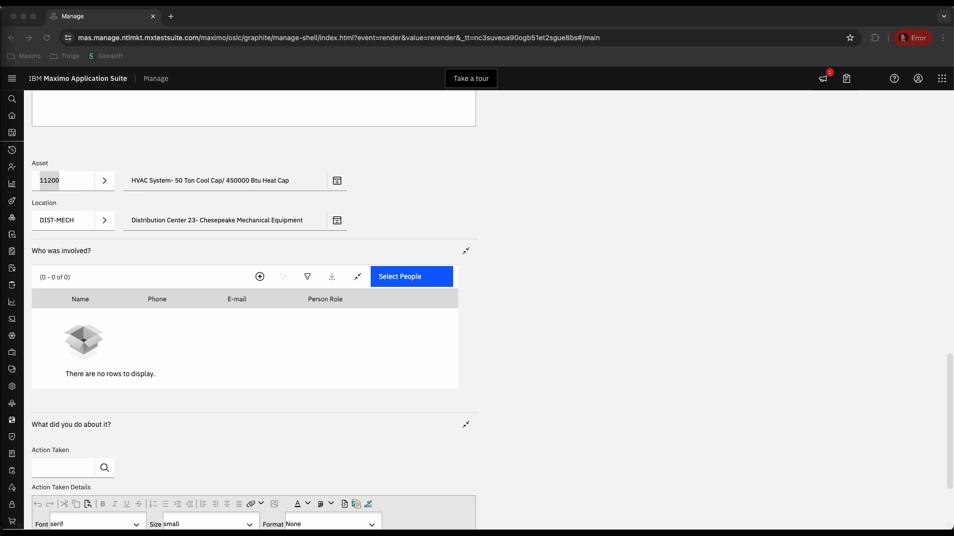
left_click(259, 277)
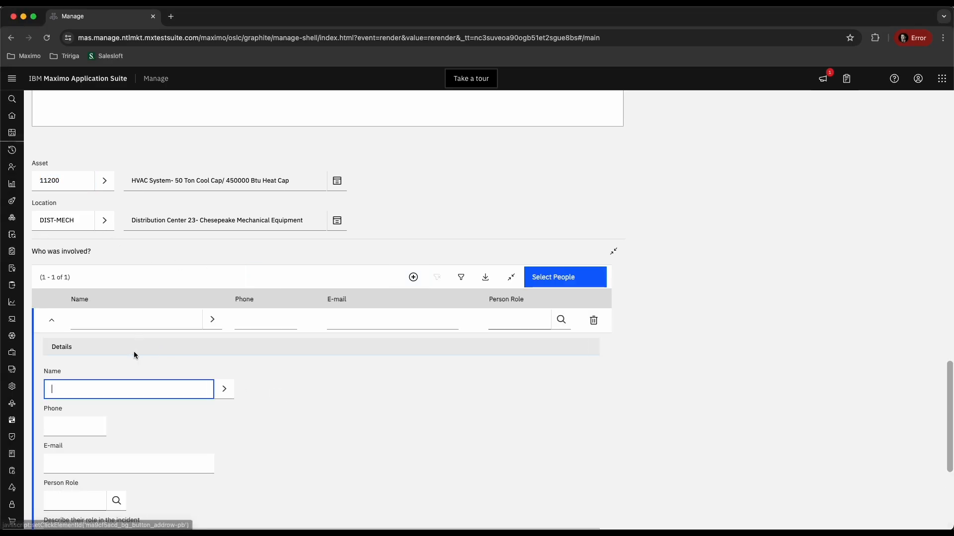
type("CHOWARD")
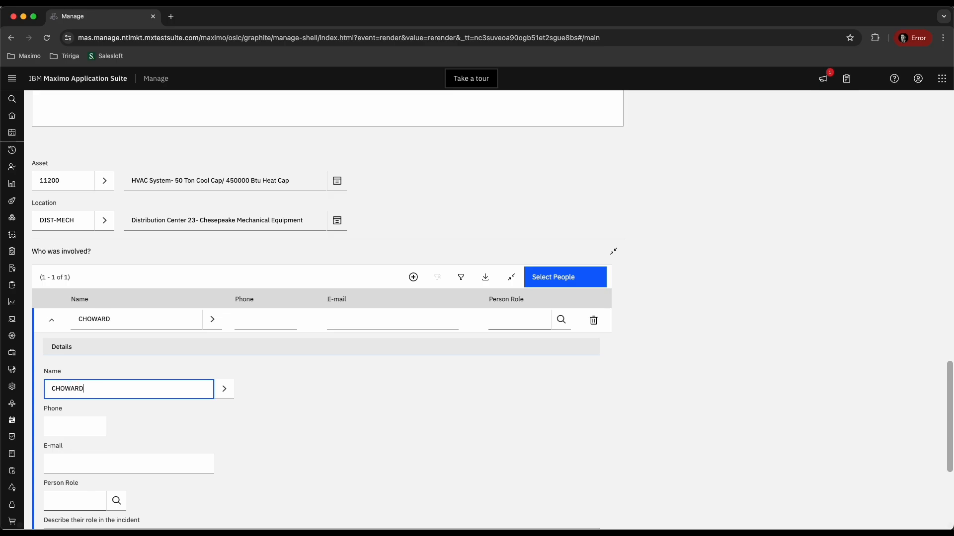
key("Tab")
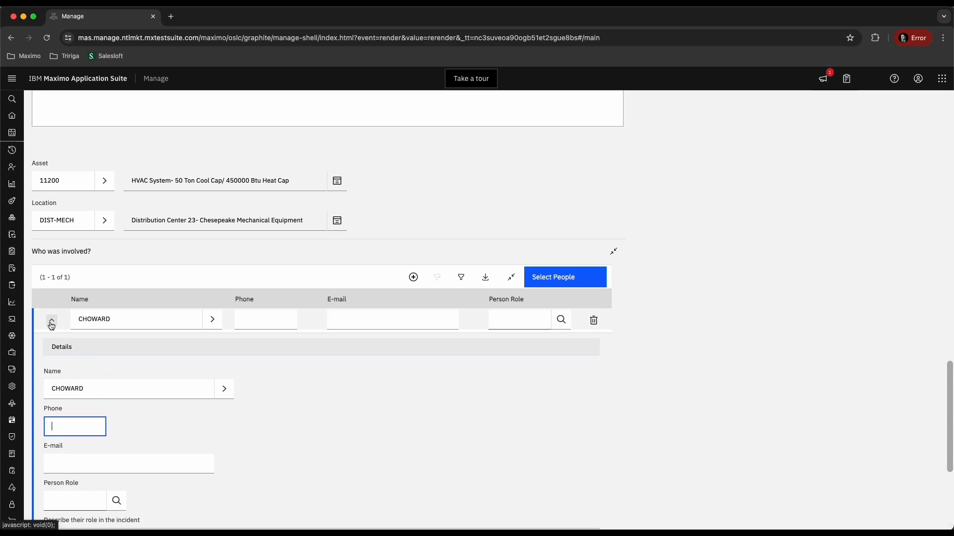
scroll(130, 403, "down", 2)
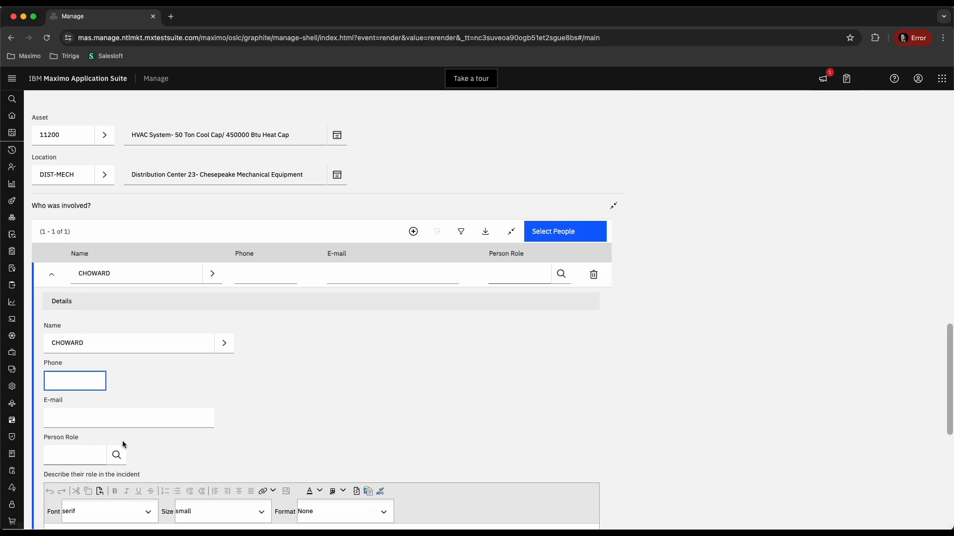
scroll(147, 362, "down", 3)
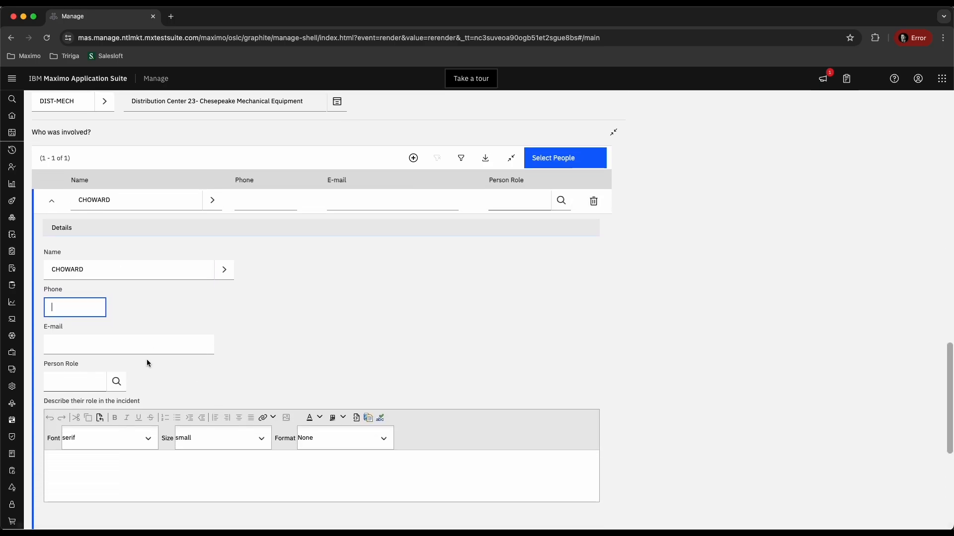
left_click(53, 202)
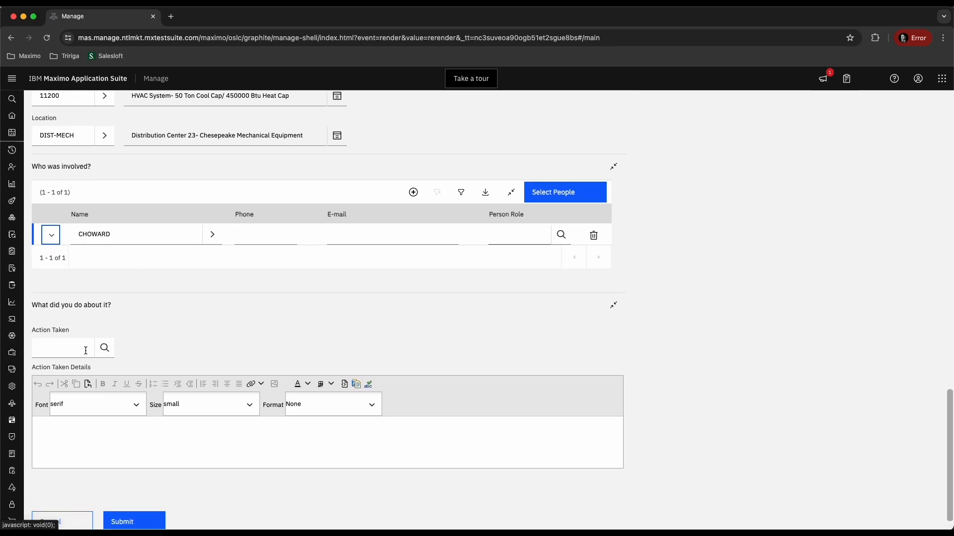
Step: Set Action Taken to VICINITY and paste details on evacuation, warning and system shutdown
left_click(104, 348)
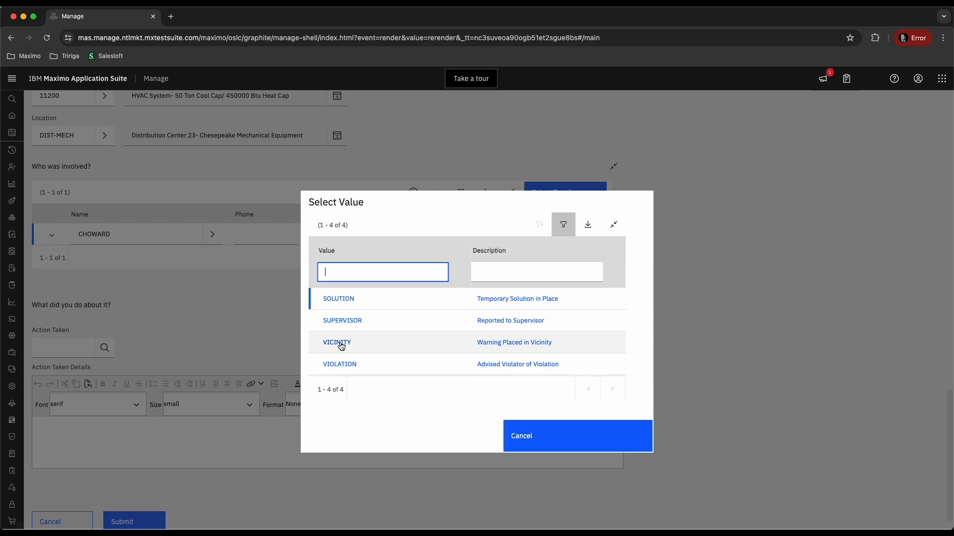
left_click(341, 346)
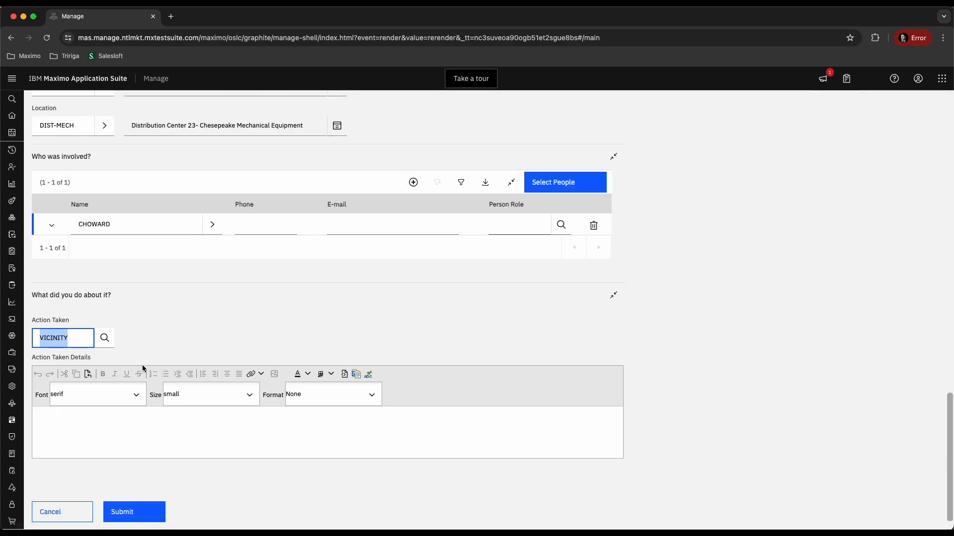
left_click(89, 420)
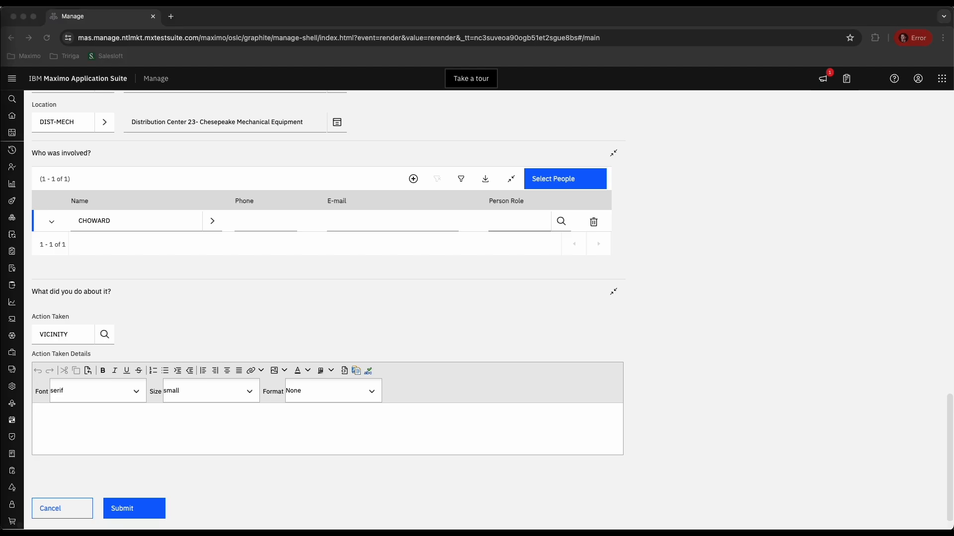
left_click(85, 411)
type("Colton was evacuated from the area. We placed a warning and the system was isolated and turned off.")
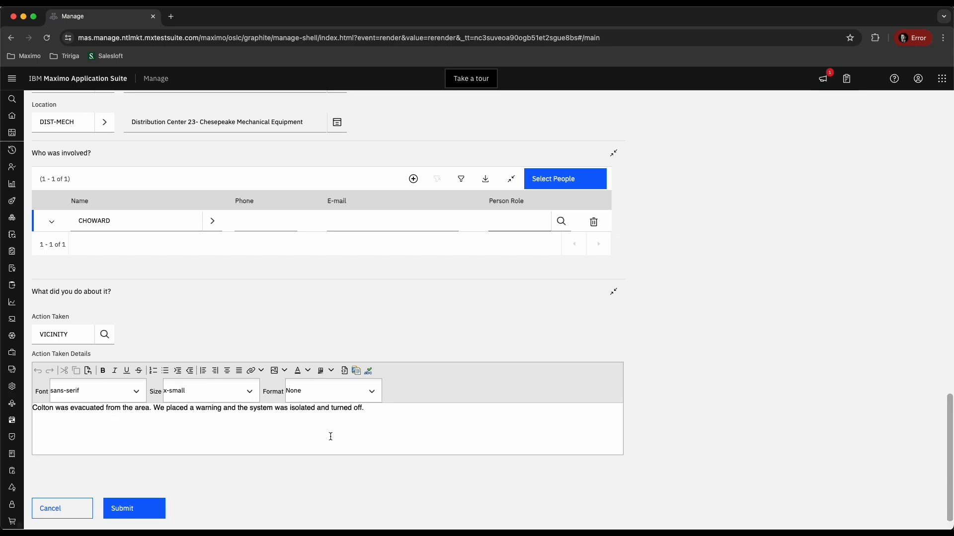
left_click(105, 335)
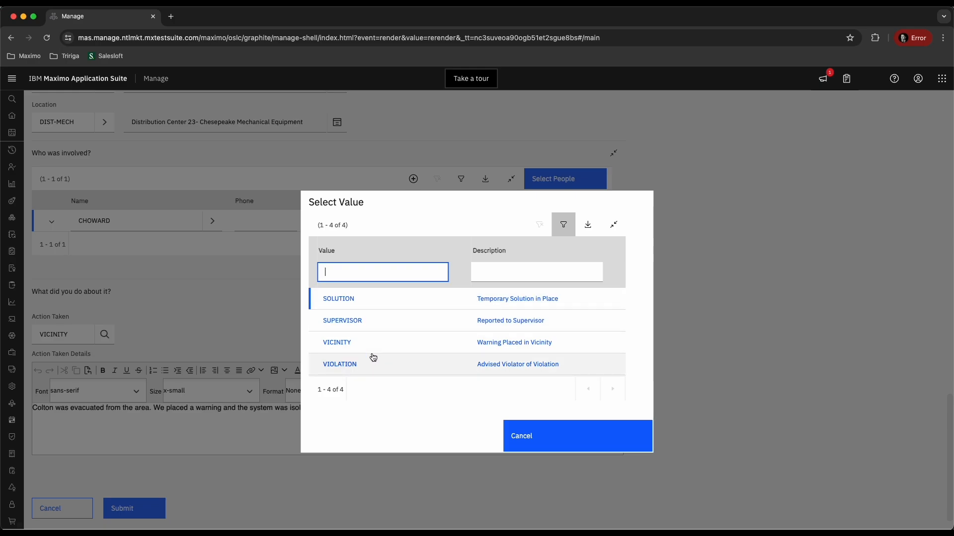
left_click(527, 437)
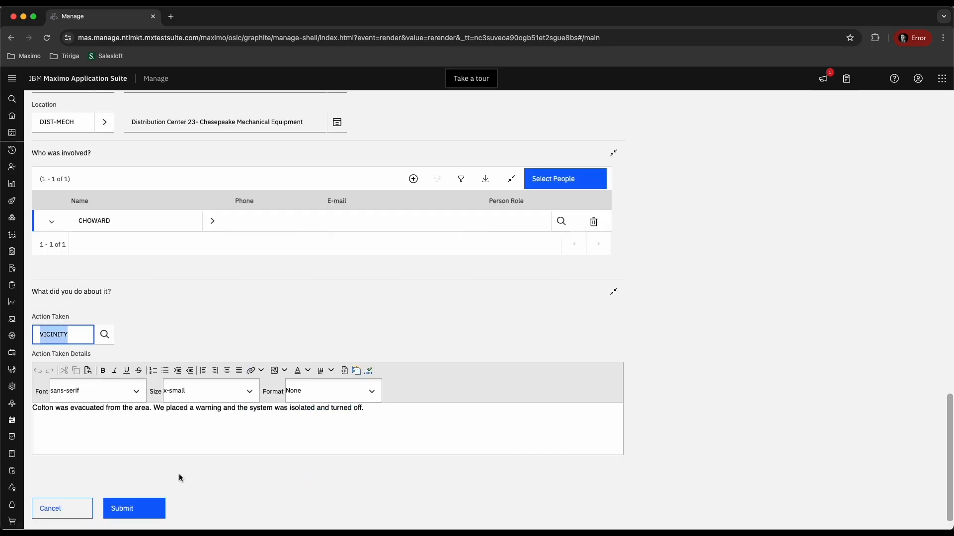
left_click(165, 458)
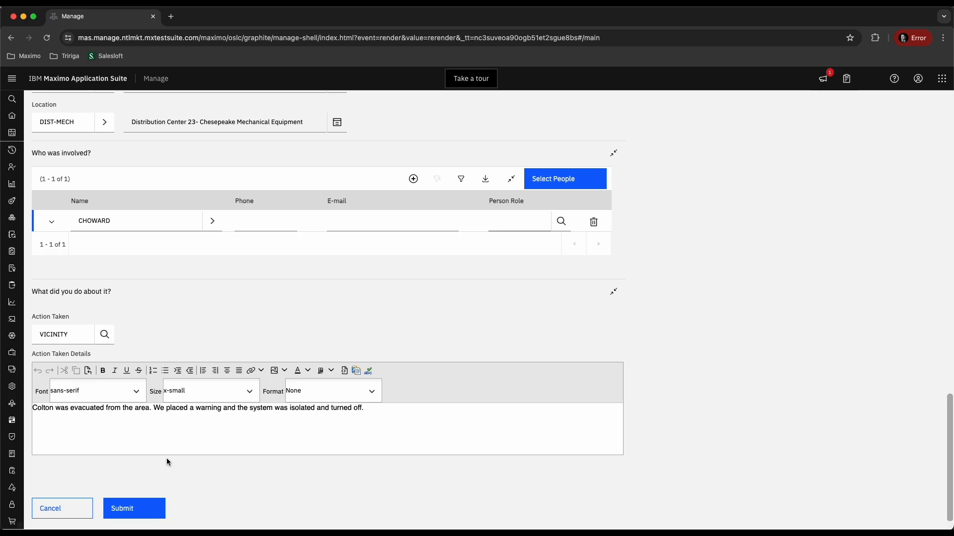
Step: Submit incident 1347 and go back to the Incident and Near Miss Analytics start center
left_click(145, 510)
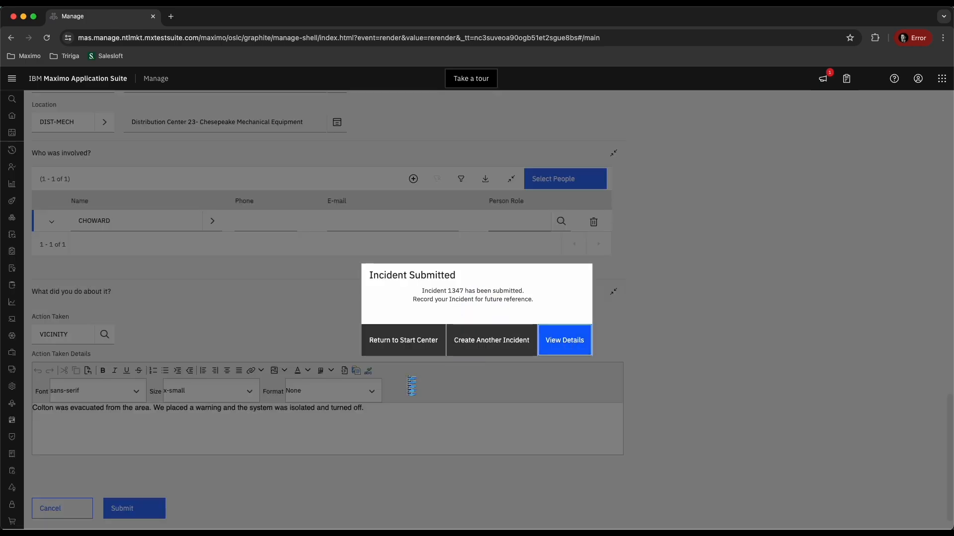
left_click(394, 342)
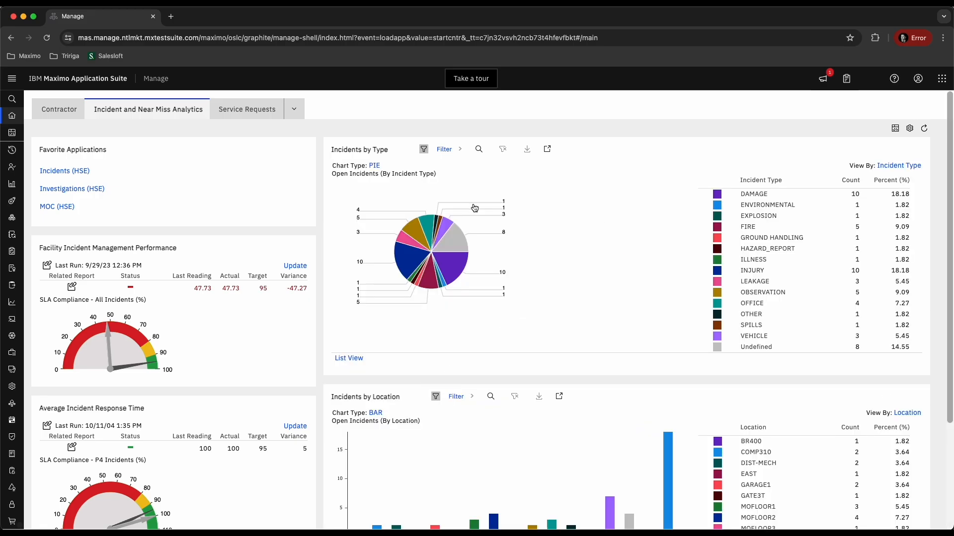
mouse_move(23, 97)
left_click(69, 114)
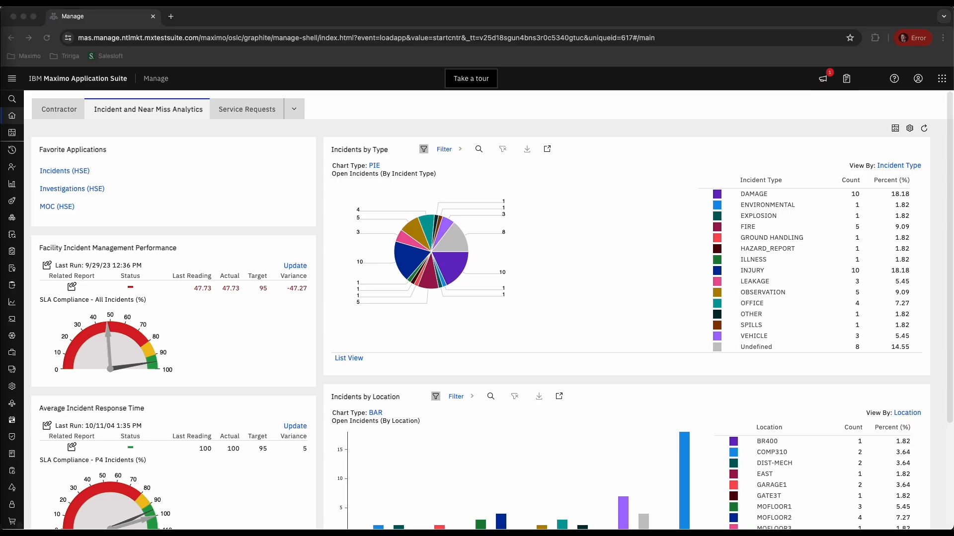
left_click(316, 235)
scroll(318, 238, "down", 1)
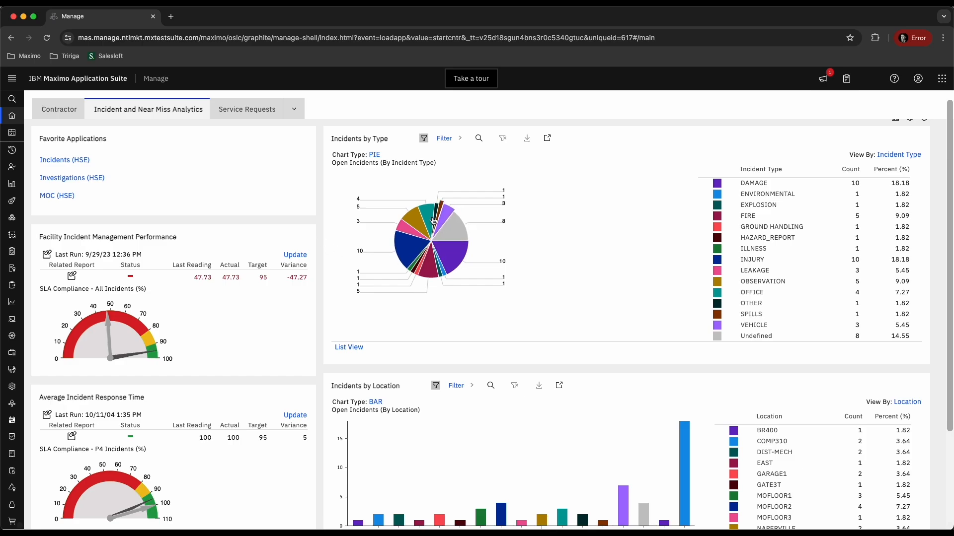
scroll(301, 374, "down", 4)
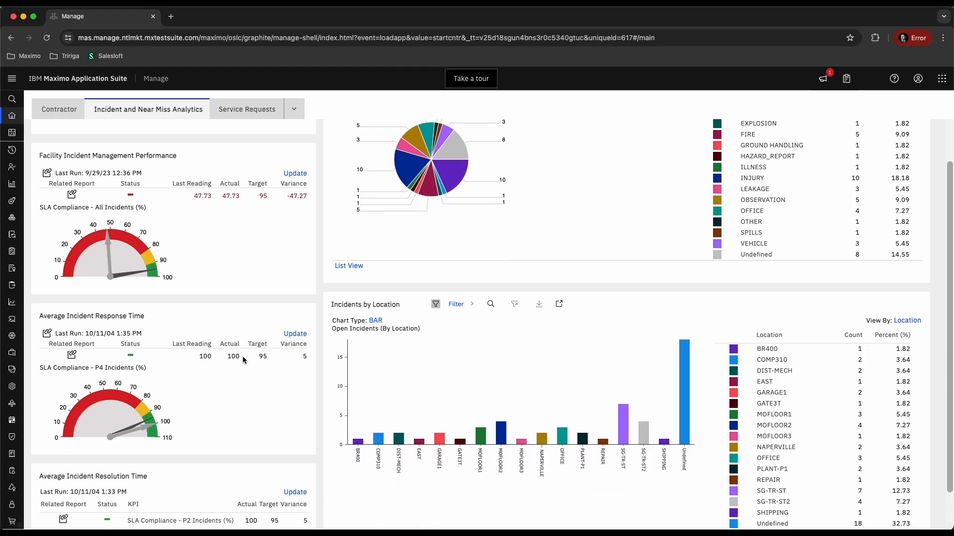
scroll(191, 414, "down", 1)
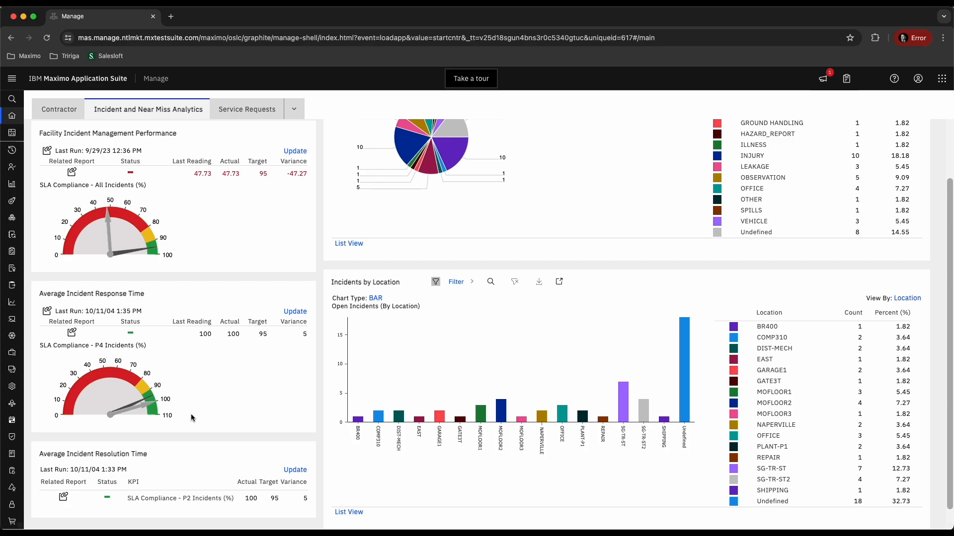
scroll(428, 378, "down", 1)
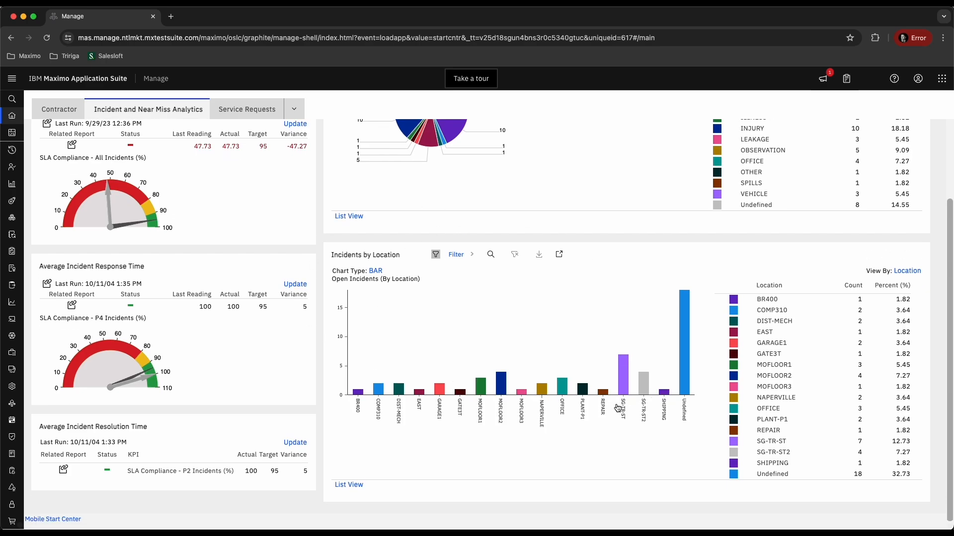
scroll(440, 362, "up", 4)
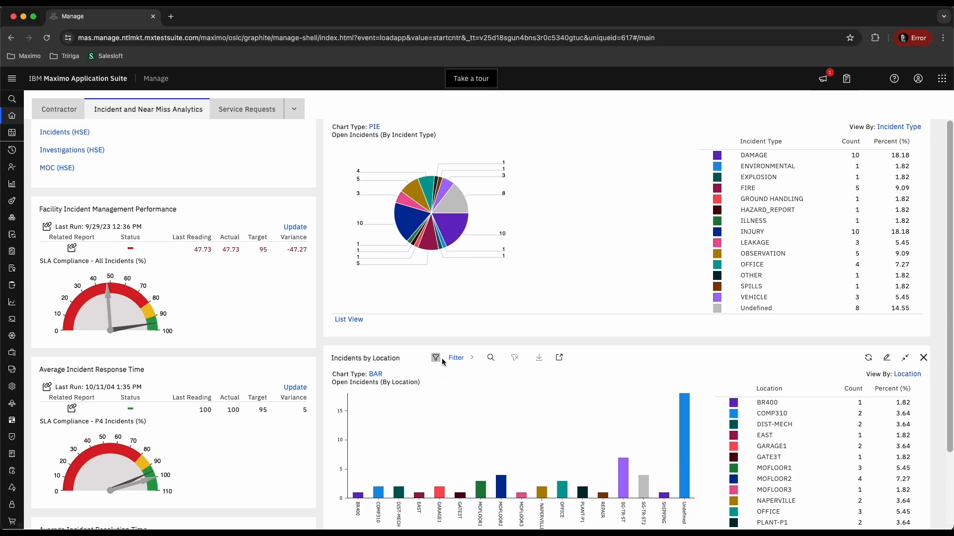
scroll(442, 358, "up", 2)
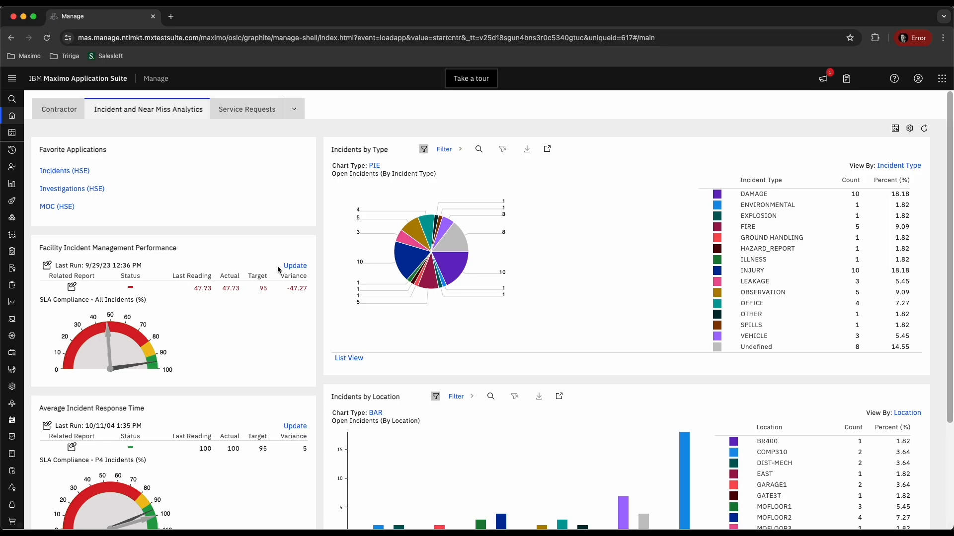
Step: Open Incidents (HSE) from Favorite Applications and list all incident records
left_click(60, 171)
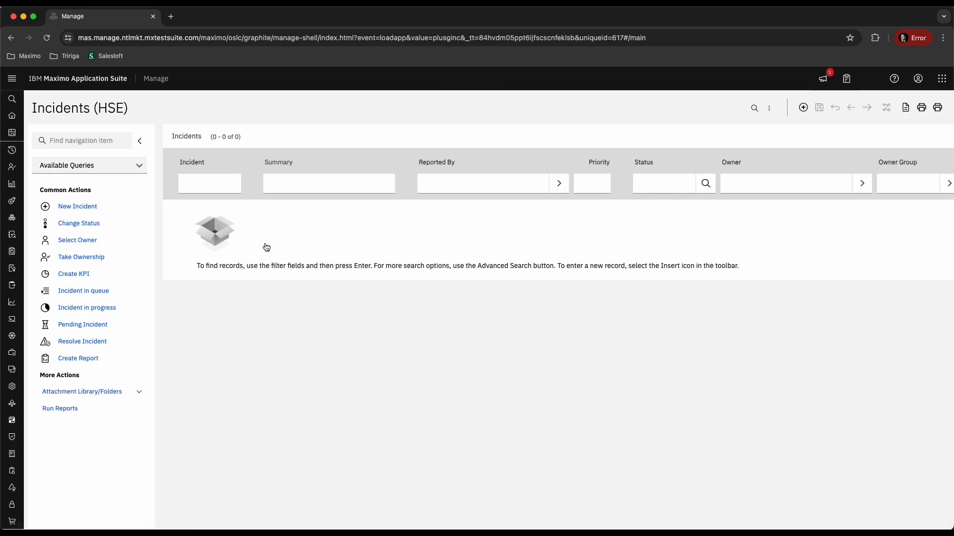
left_click(142, 141)
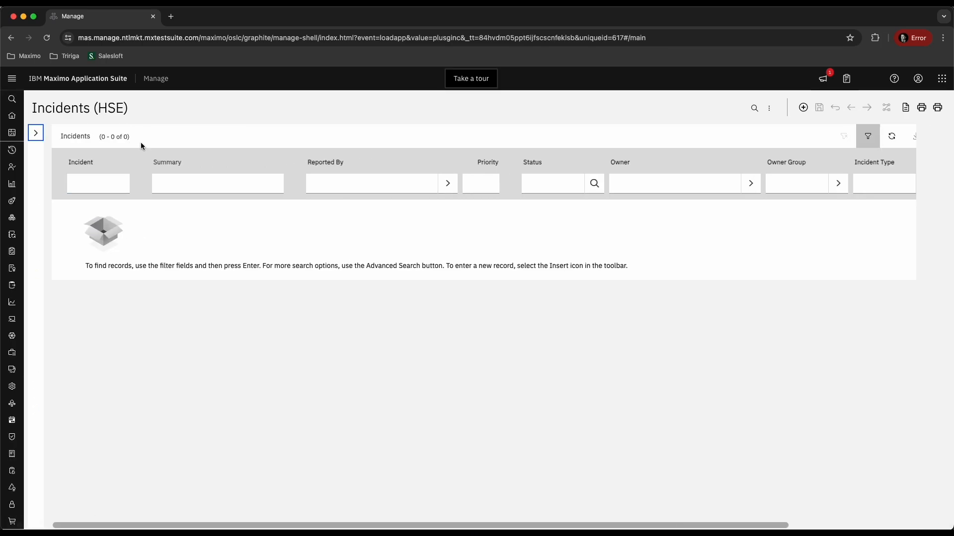
left_click(36, 133)
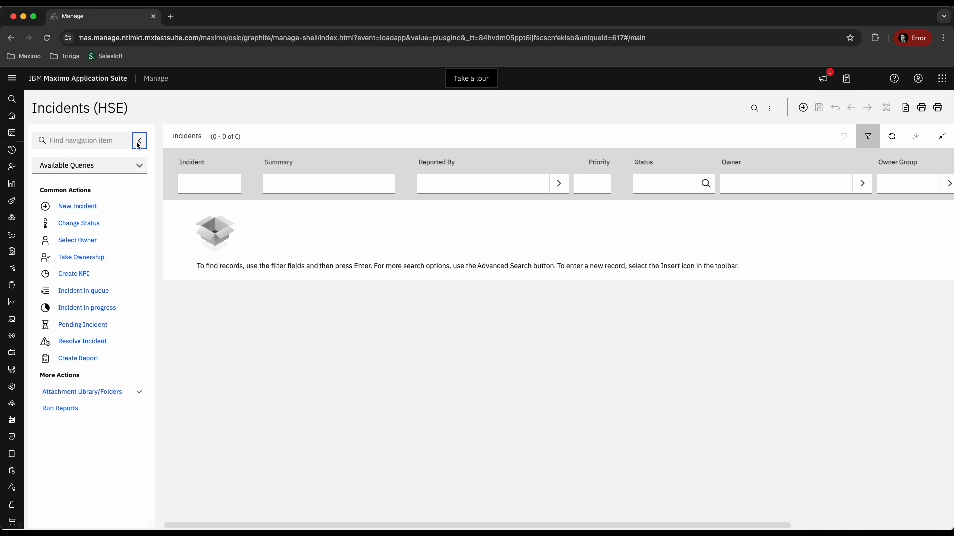
left_click(102, 164)
left_click(85, 183)
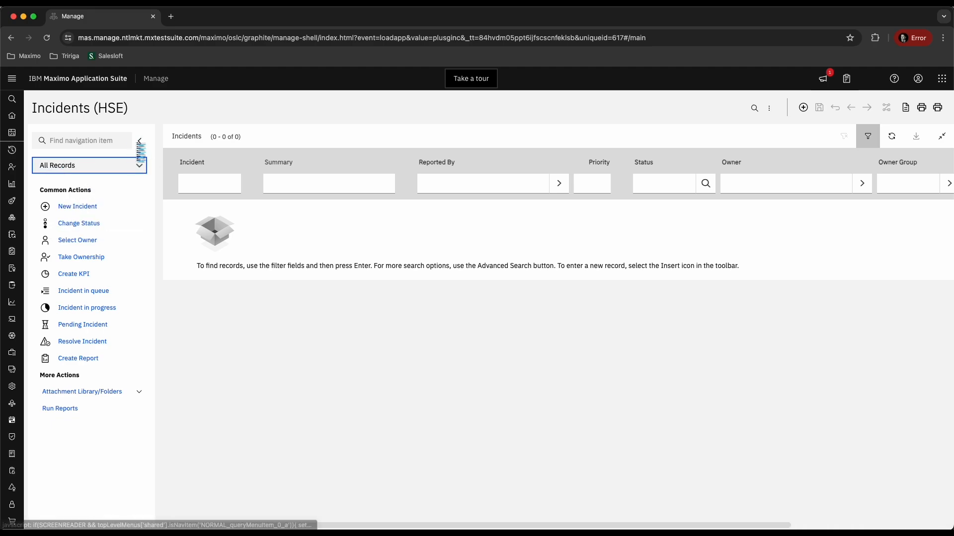
left_click(140, 142)
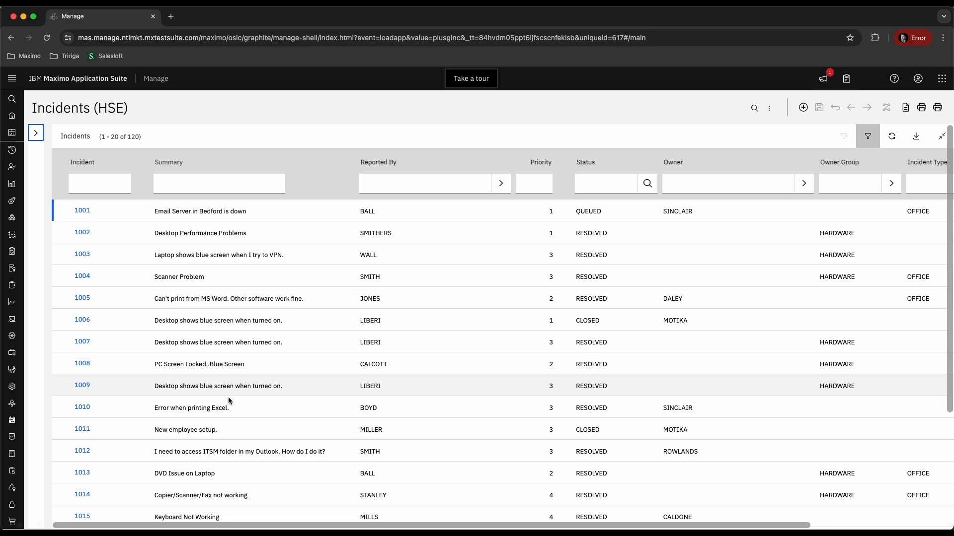
Step: Filter incidents by status NEW and the reporting user, then open incident 1347
left_click(606, 188)
type("NEW")
key("Return")
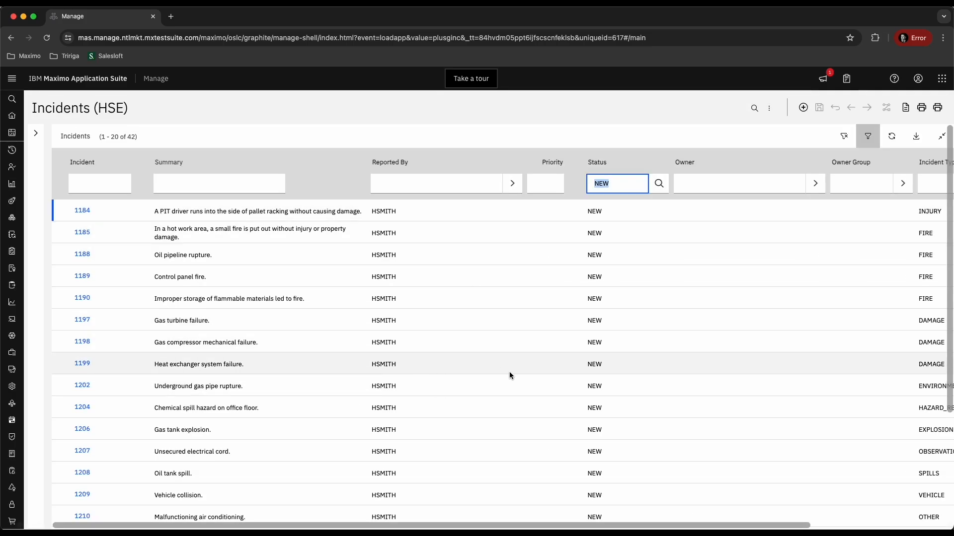
scroll(508, 374, "down", 5)
left_click(941, 493)
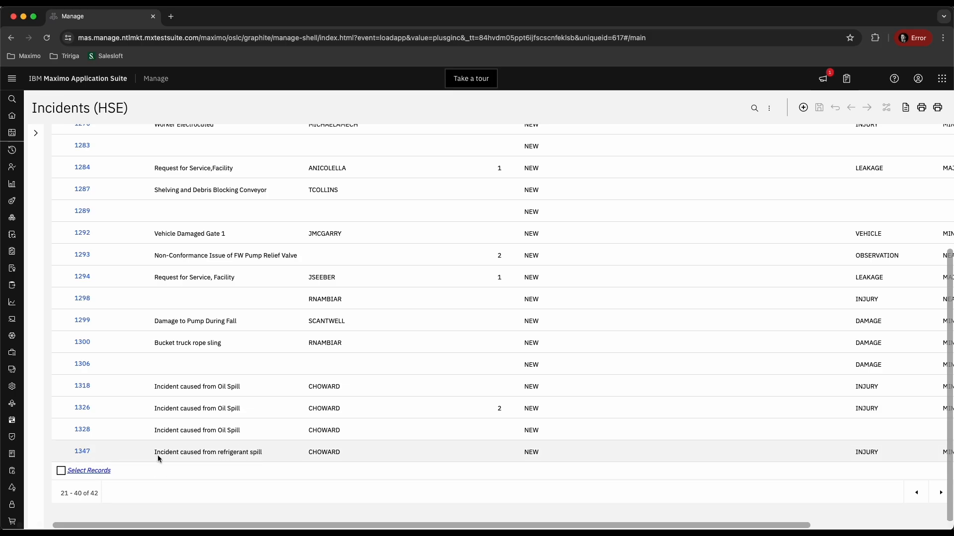
scroll(248, 462, "up", 5)
left_click(347, 186)
type("CHOWARD")
key("Return")
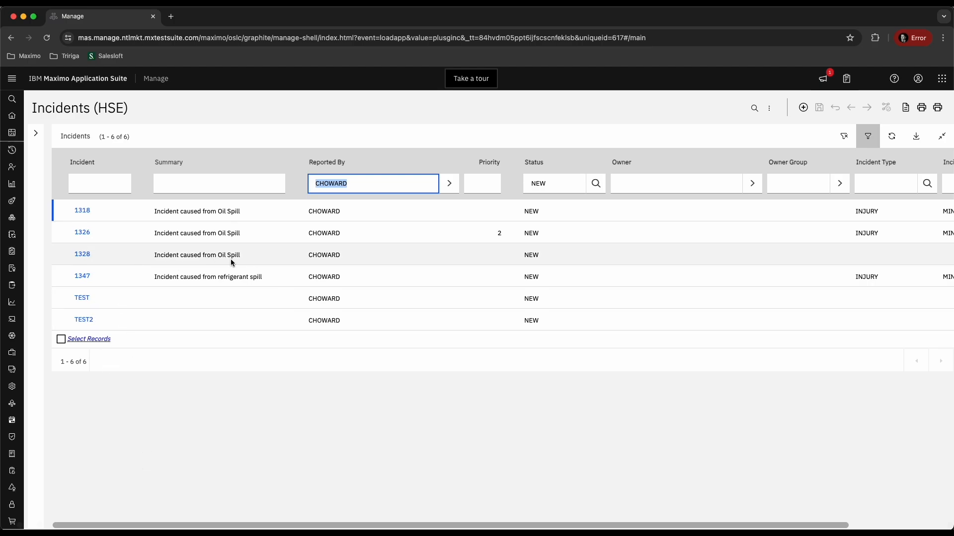
left_click(85, 256)
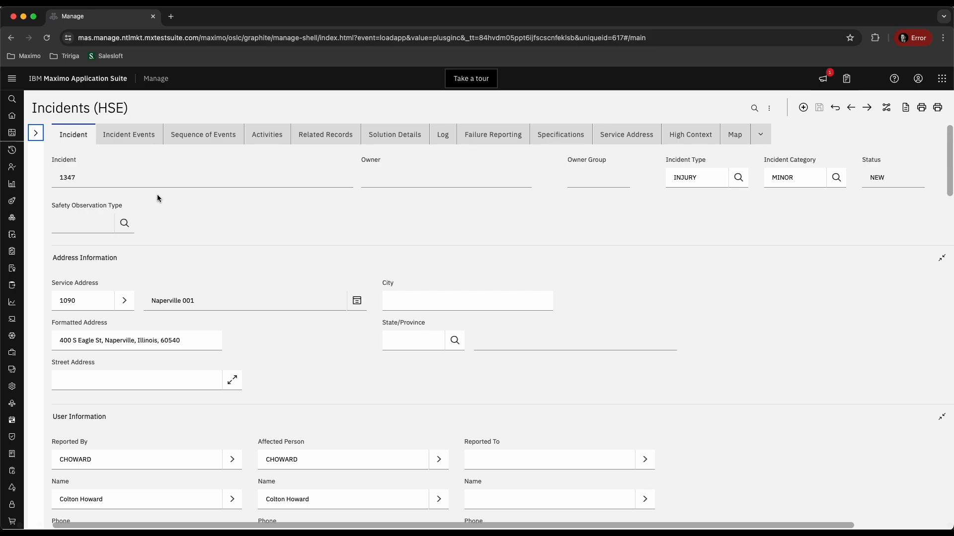
Step: Review incident 1347's Incident tab down to the empty Regulation field and open its Detail Menu
scroll(141, 293, "down", 1)
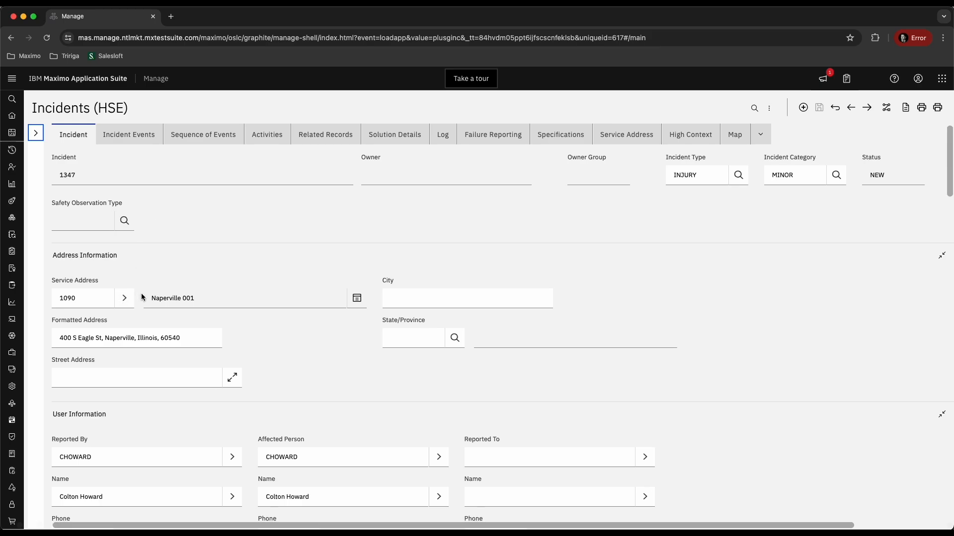
scroll(141, 296, "down", 1)
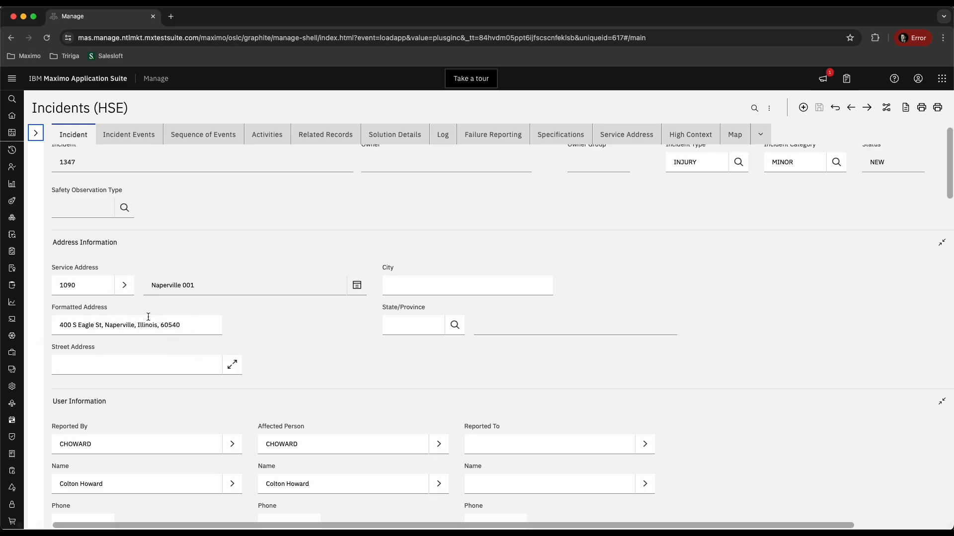
scroll(194, 318, "down", 2)
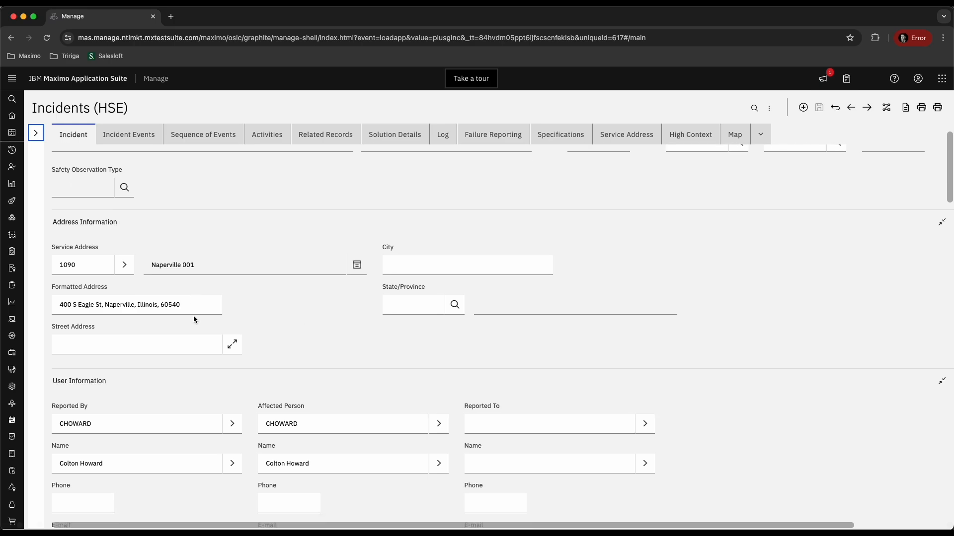
scroll(194, 319, "down", 4)
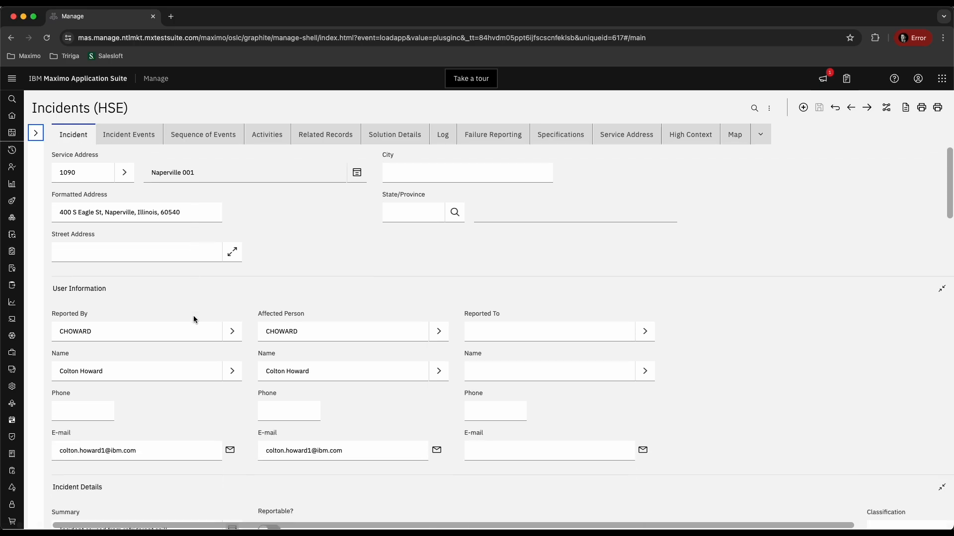
scroll(194, 320, "down", 5)
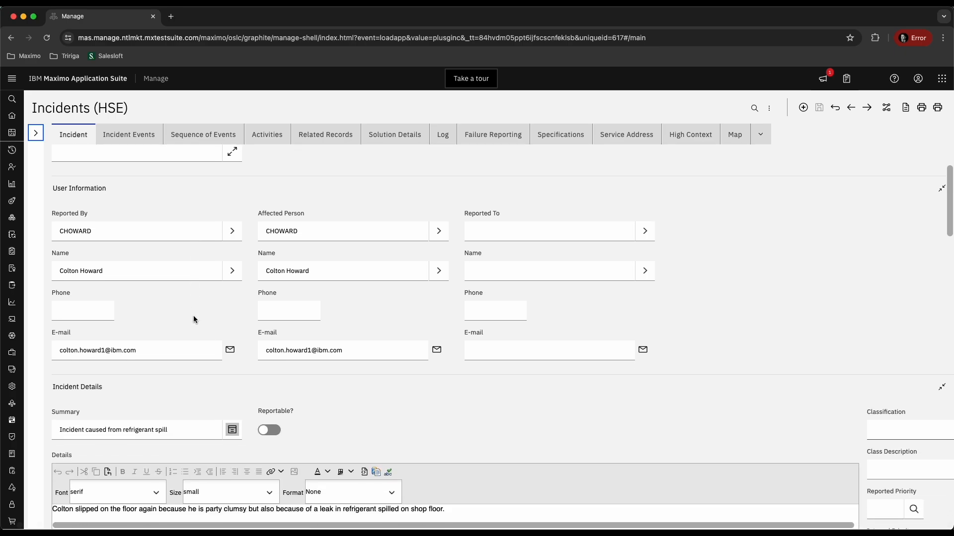
scroll(194, 318, "down", 14)
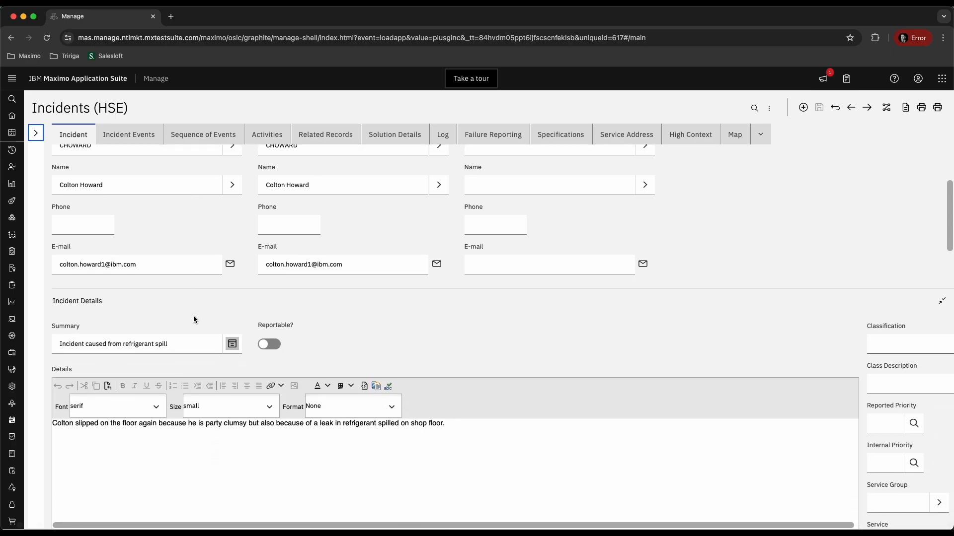
scroll(194, 316, "down", 6)
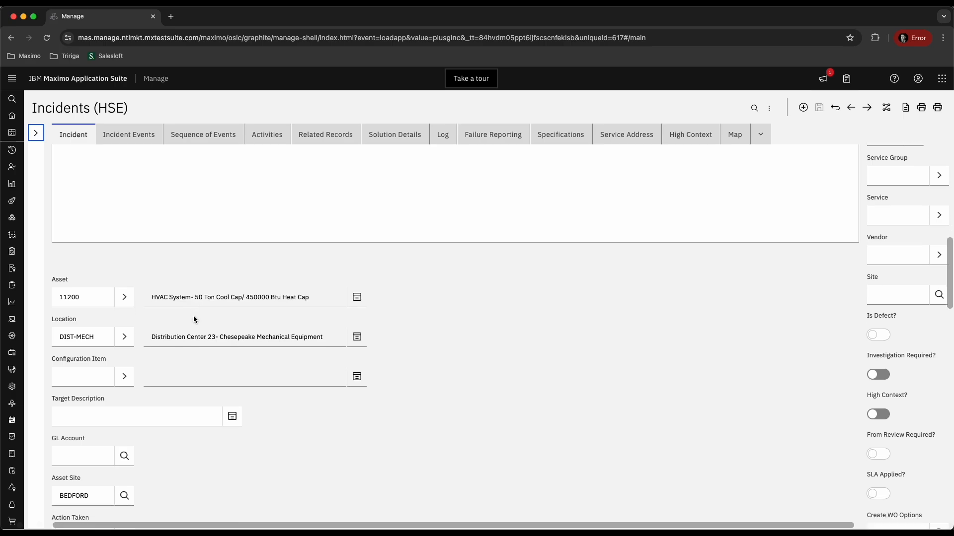
scroll(194, 318, "down", 10)
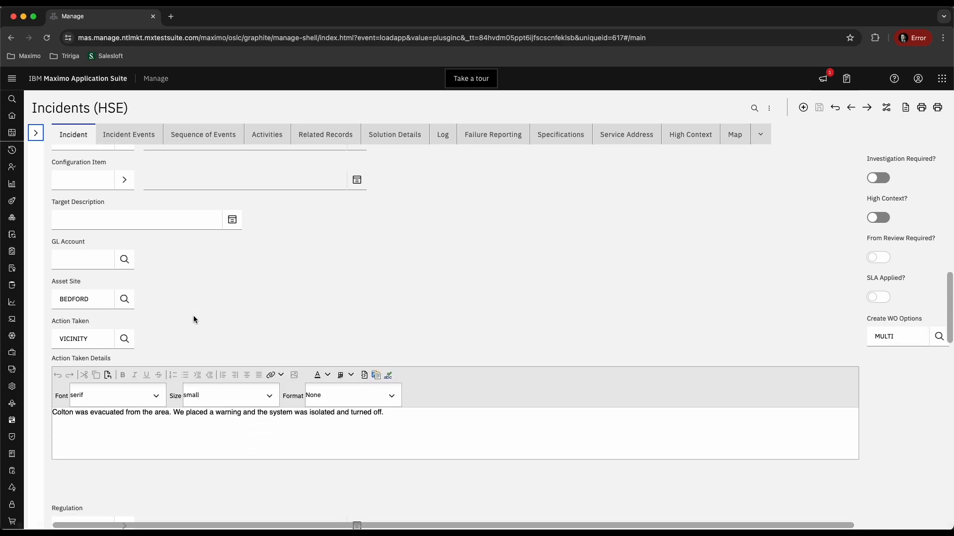
scroll(134, 358, "down", 10)
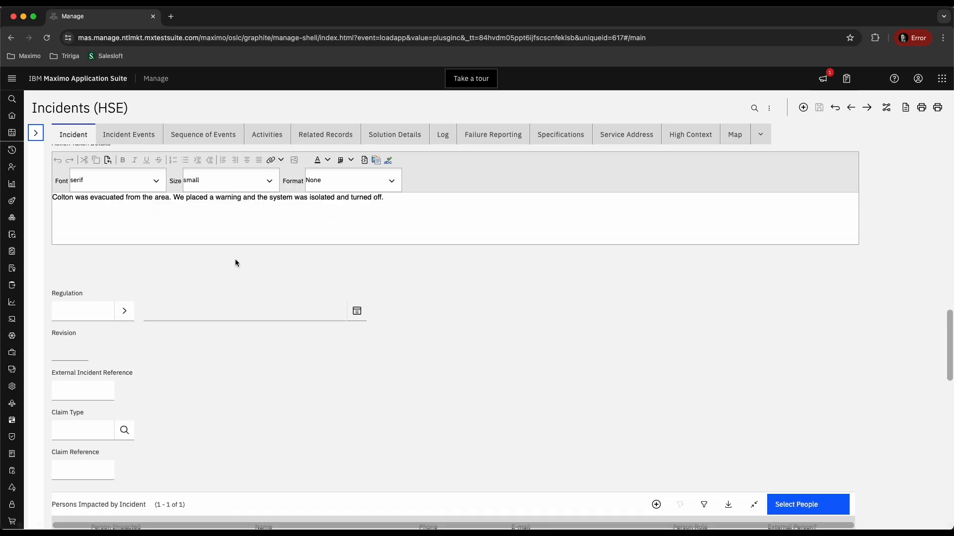
scroll(177, 318, "down", 3)
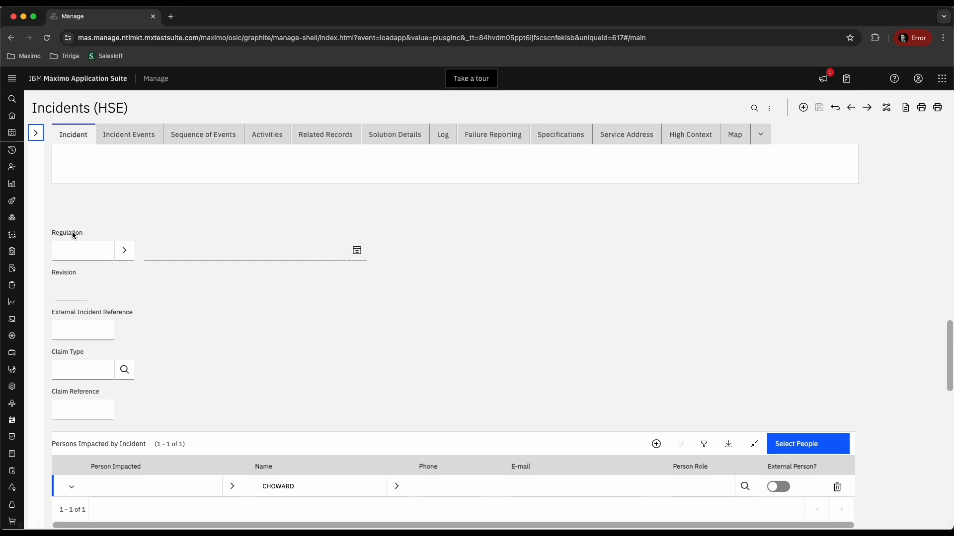
left_click(125, 251)
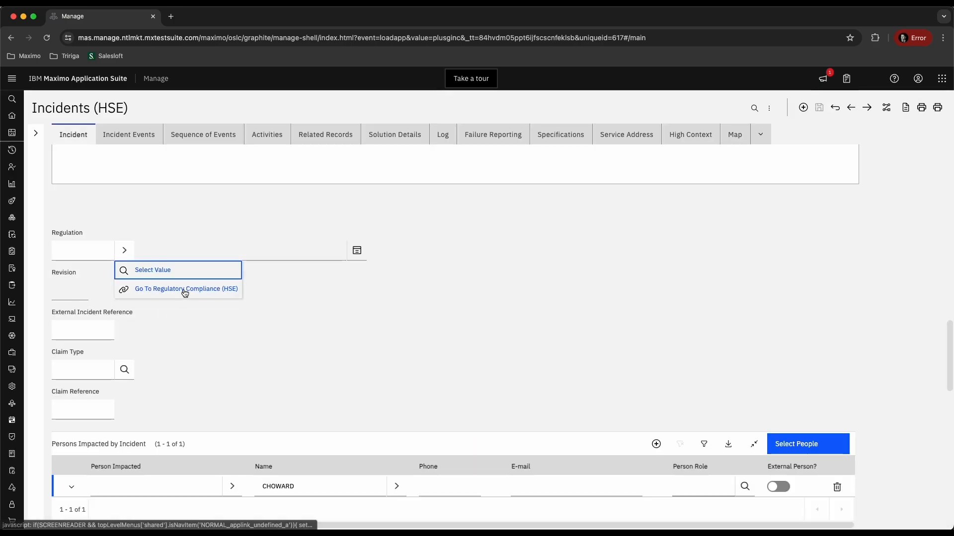
Step: Go to Regulatory Compliance (HSE) and list all regulation records
left_click(185, 290)
left_click(79, 181)
left_click(75, 202)
left_click(117, 162)
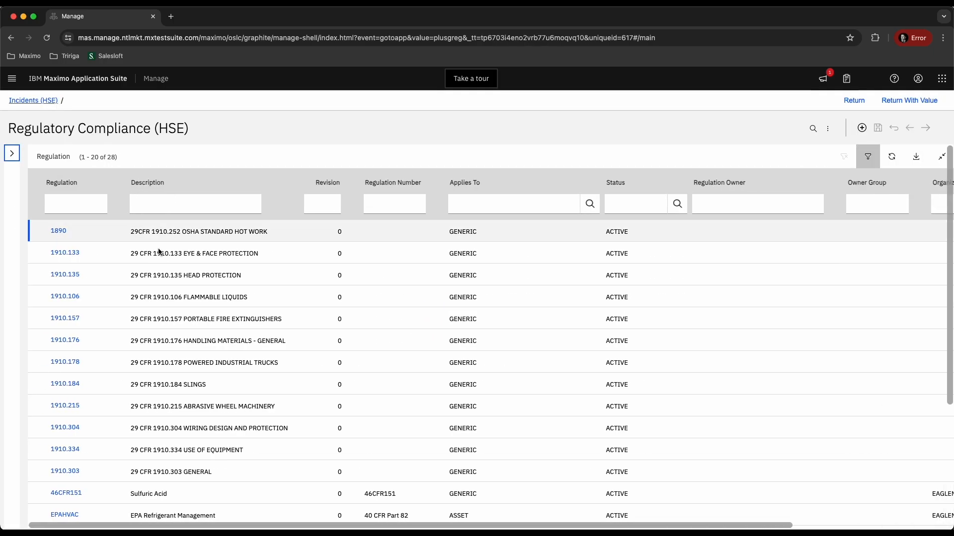
Step: Filter the regulations by description 'Ref' to the three EPA Refrigerant Management records
left_click(170, 201)
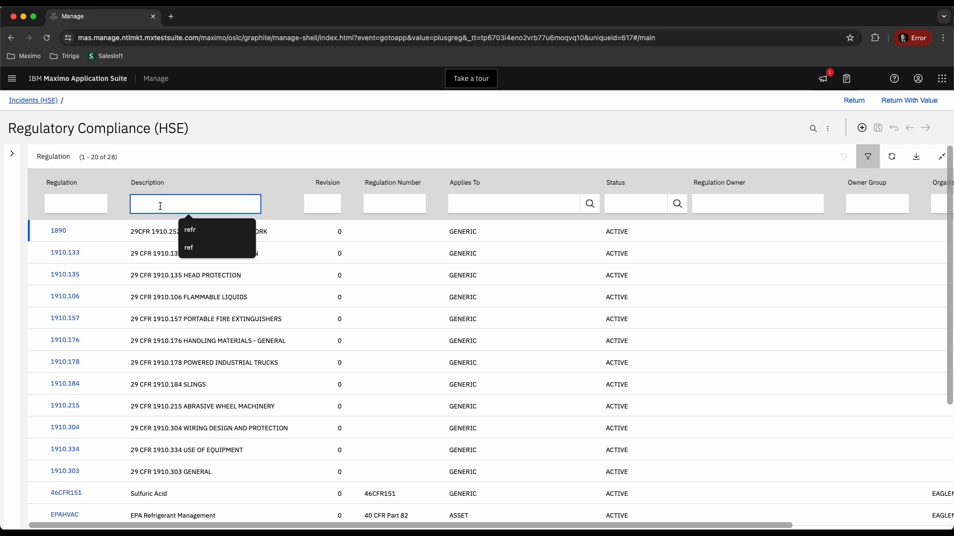
type("Ref")
key("Return")
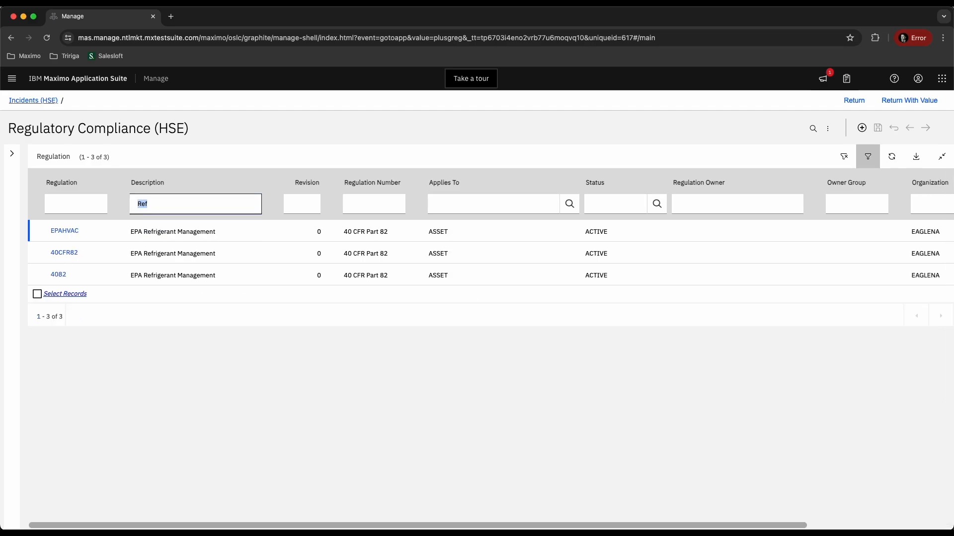
left_click(178, 198)
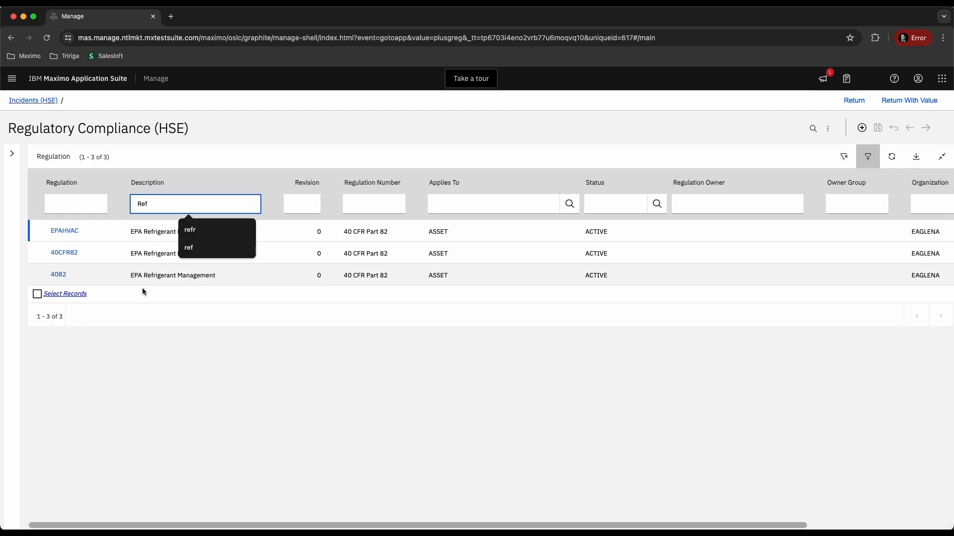
left_click(191, 310)
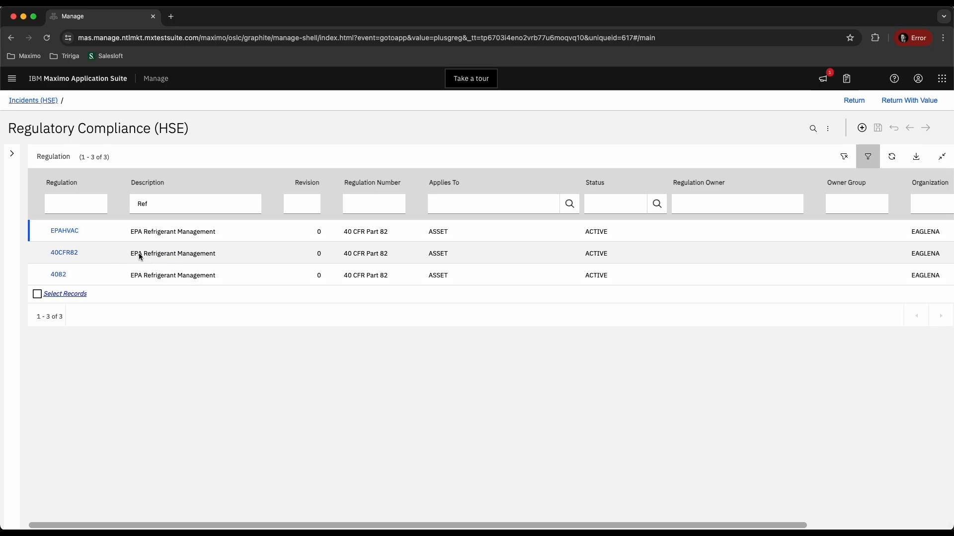
Step: Open regulation 40CFR82 and review its Regulation tab fields
left_click(65, 253)
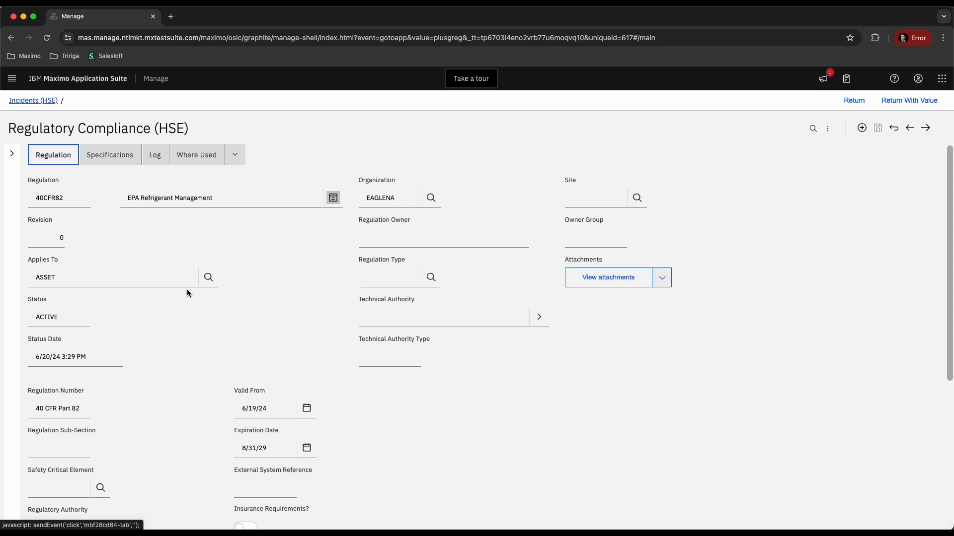
scroll(192, 290, "down", 1)
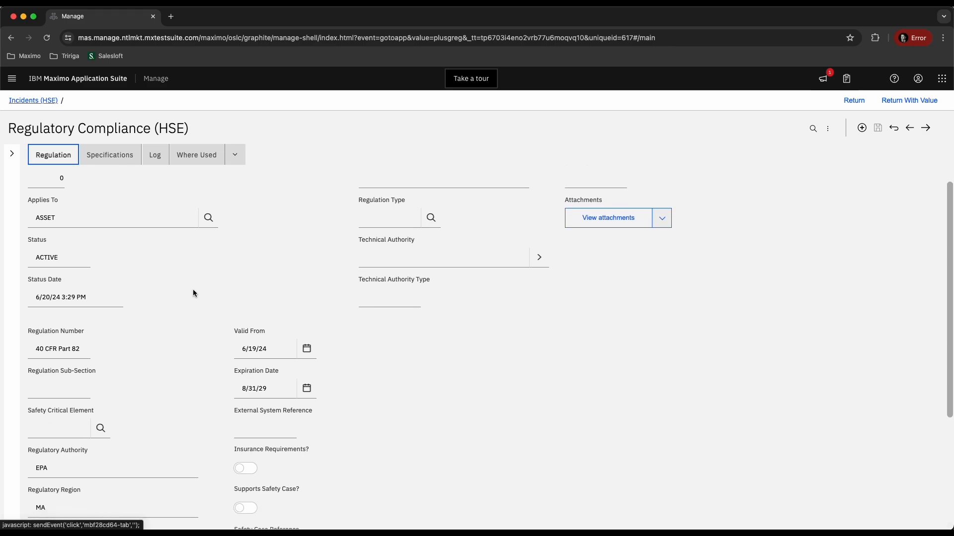
scroll(193, 293, "down", 1)
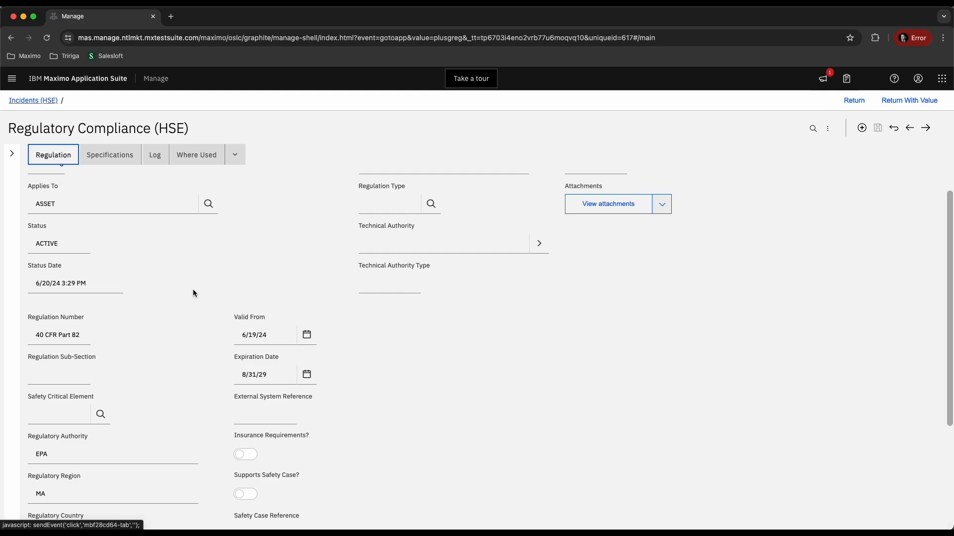
scroll(193, 293, "up", 3)
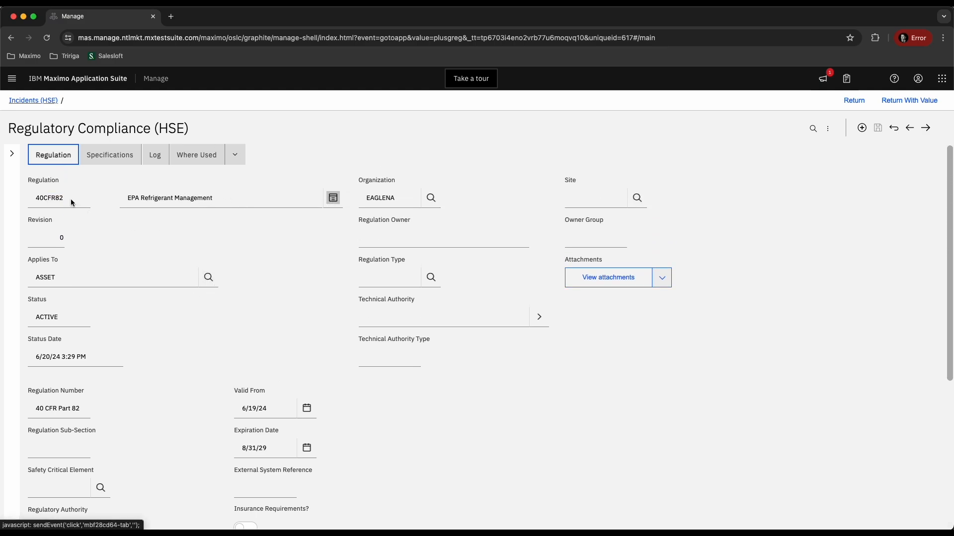
double_click(53, 197)
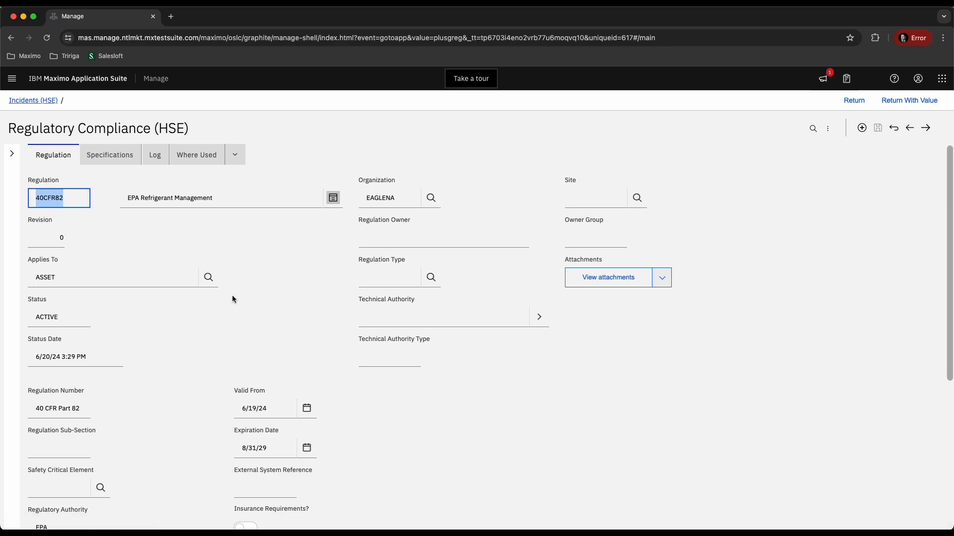
Step: Read through 40CFR82's Details text, highlighting Subpart F (Section 608)
scroll(240, 294, "down", 1)
scroll(239, 298, "down", 5)
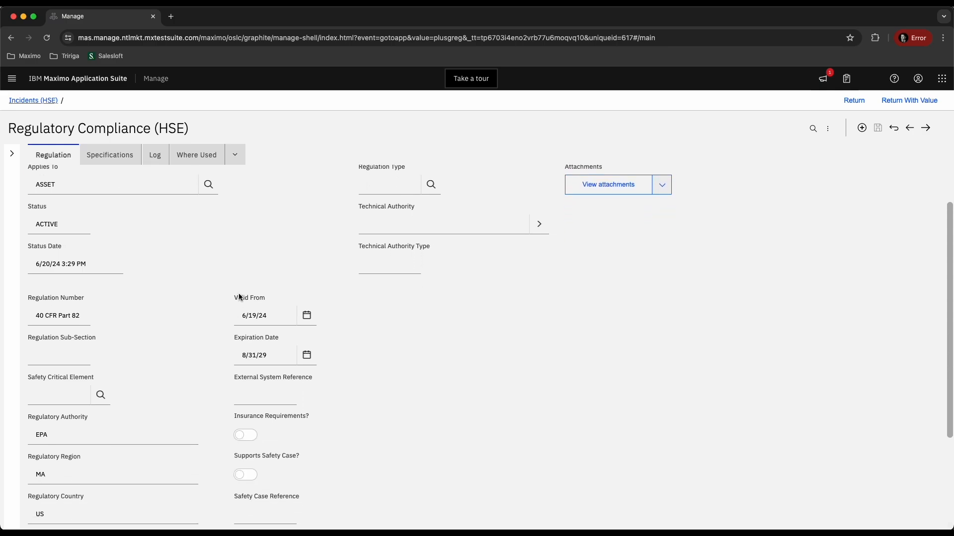
scroll(147, 298, "down", 1)
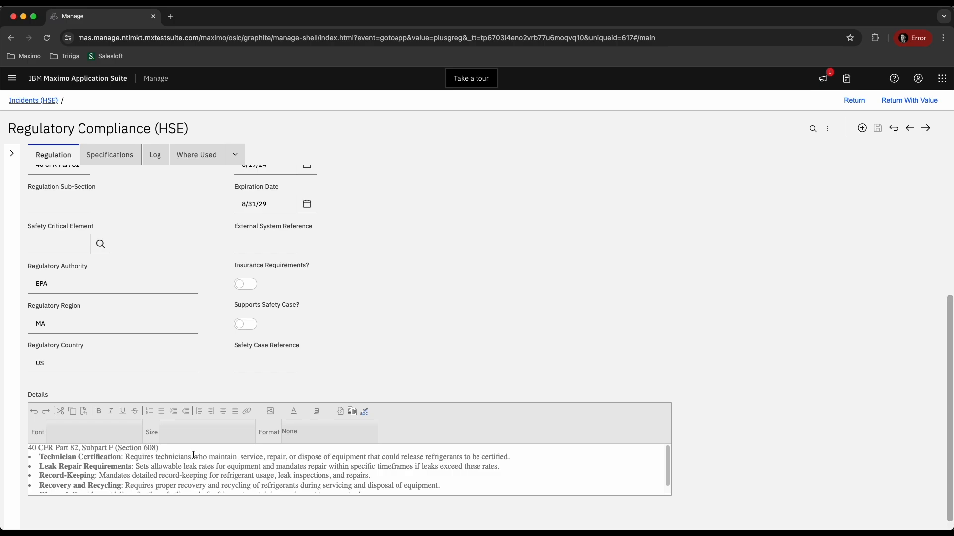
scroll(193, 472, "down", 1)
scroll(196, 482, "up", 1)
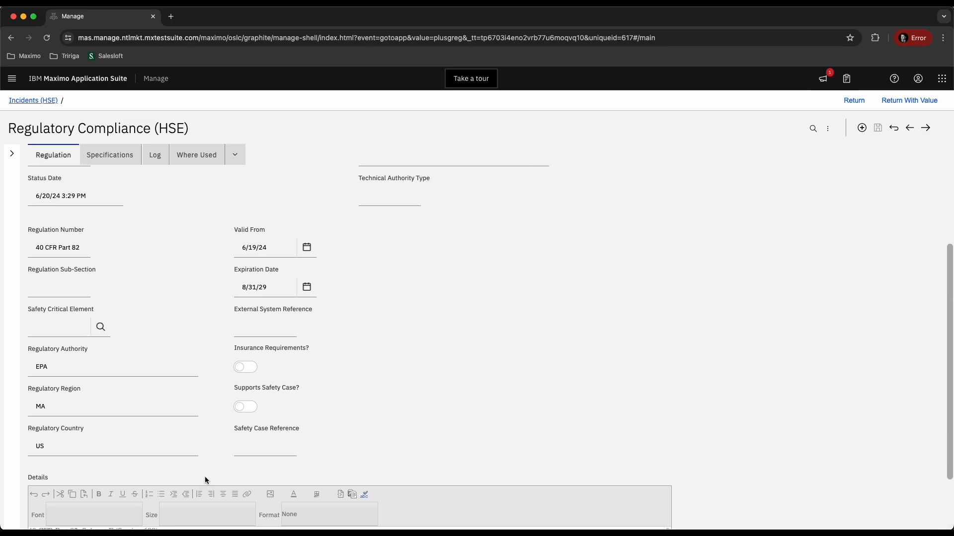
left_click_drag(160, 449, 82, 448)
scroll(179, 356, "up", 4)
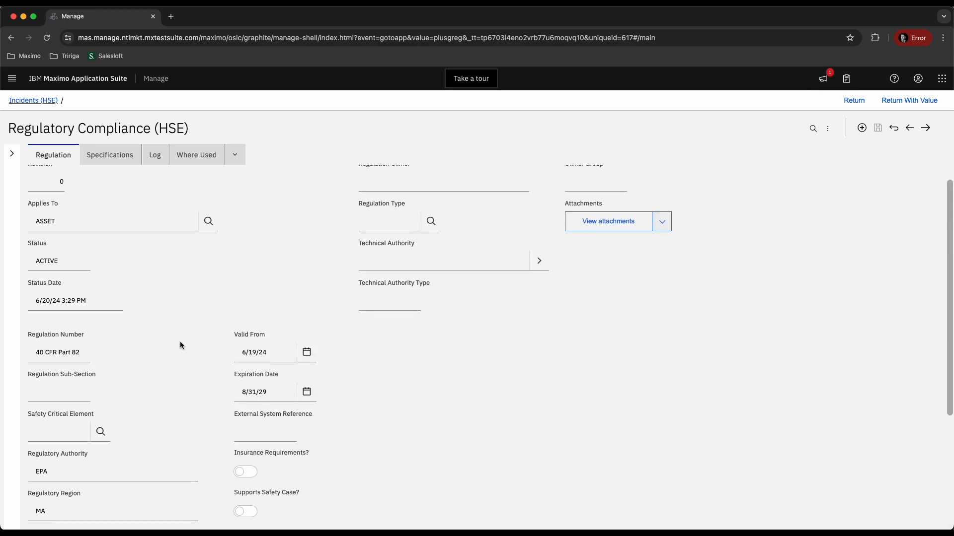
left_click(197, 159)
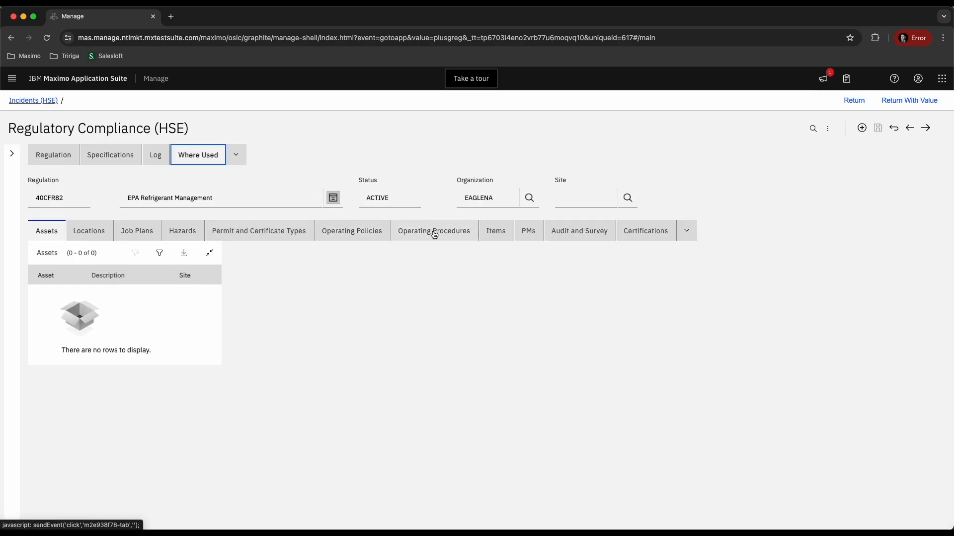
left_click(119, 163)
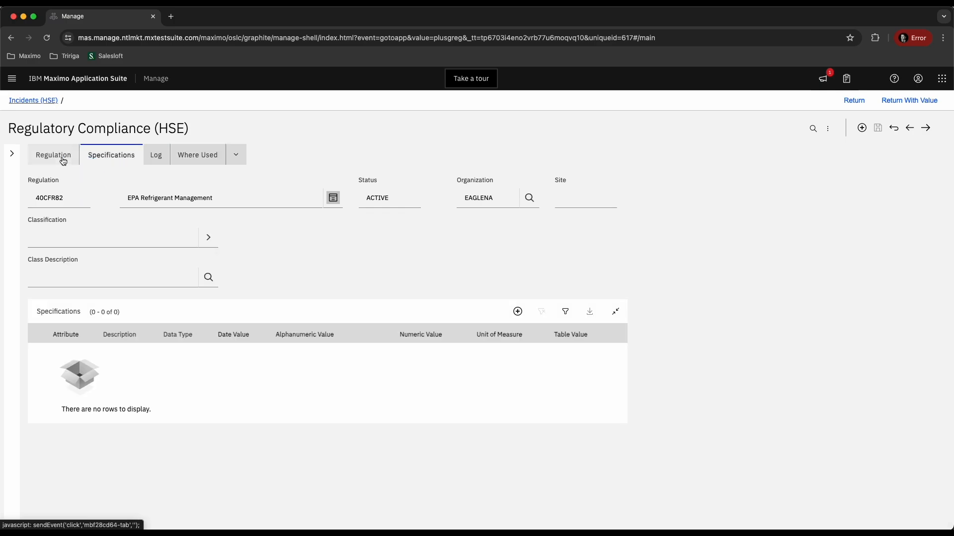
left_click(35, 156)
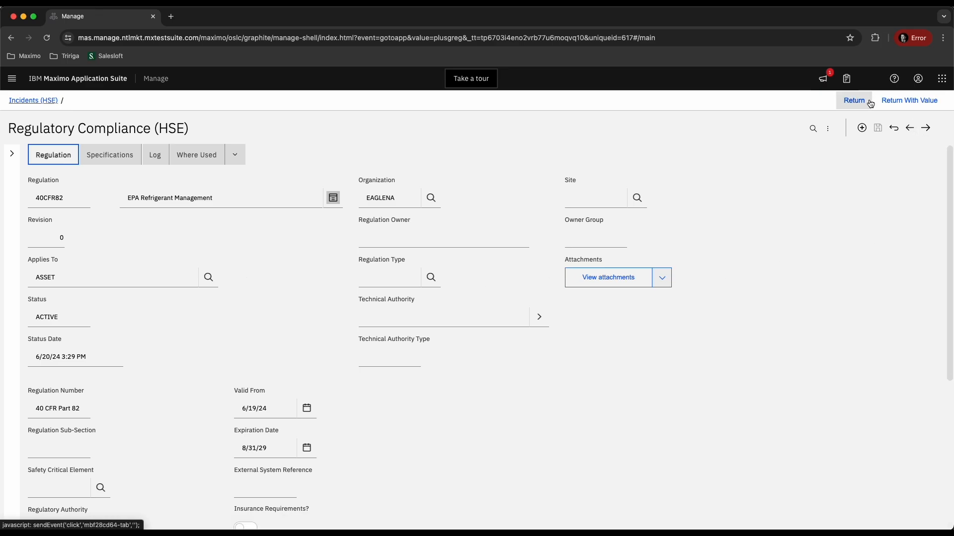
Step: Return to incident 1347 and scroll down to Risk and Consequence
left_click(854, 101)
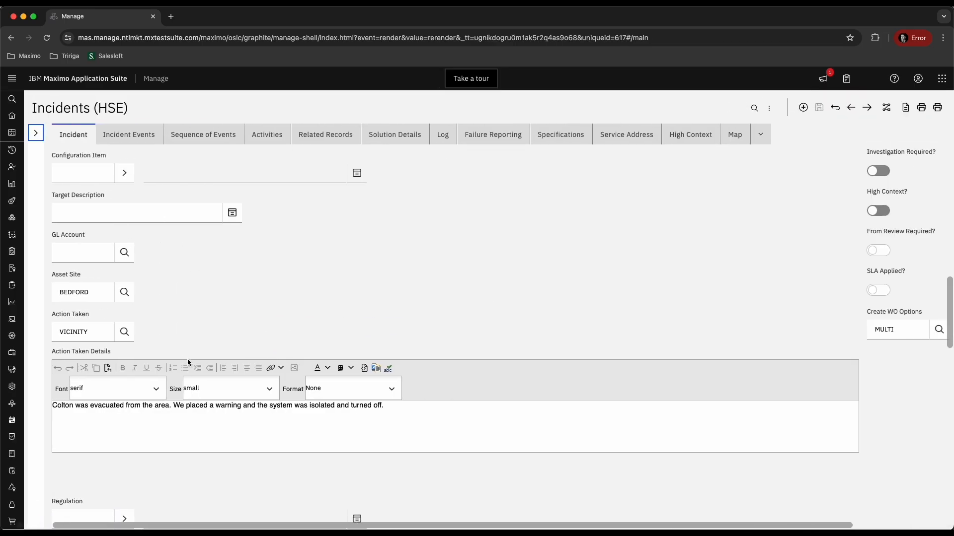
scroll(196, 368, "down", 4)
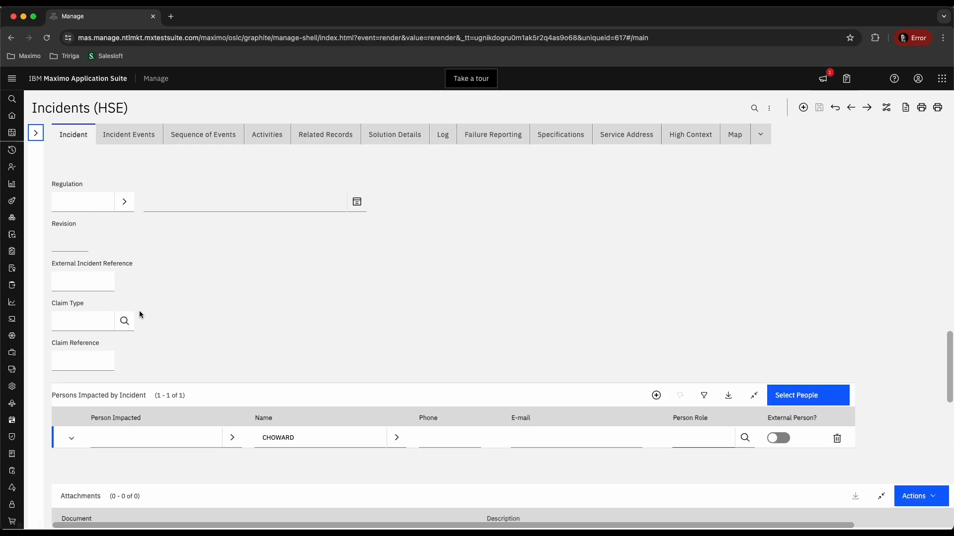
scroll(173, 323, "down", 2)
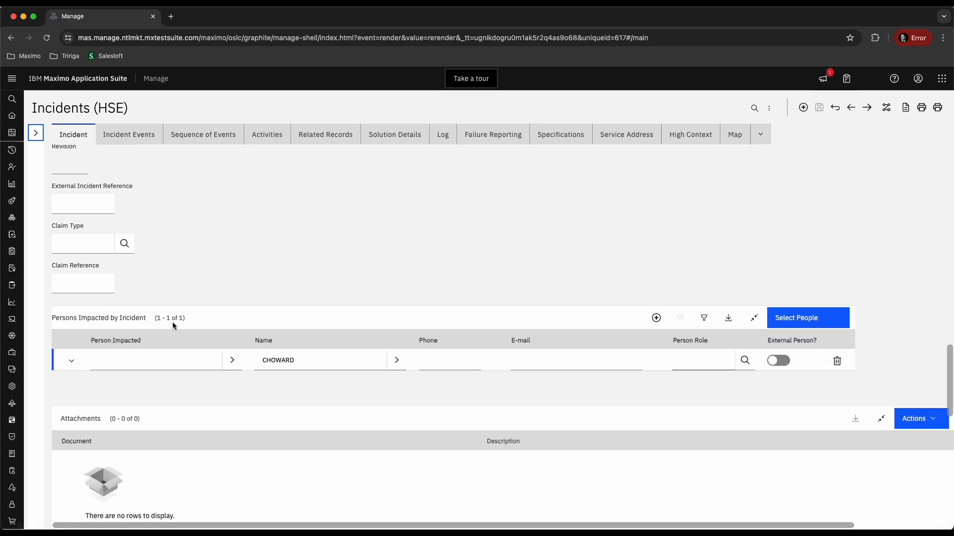
scroll(173, 323, "down", 4)
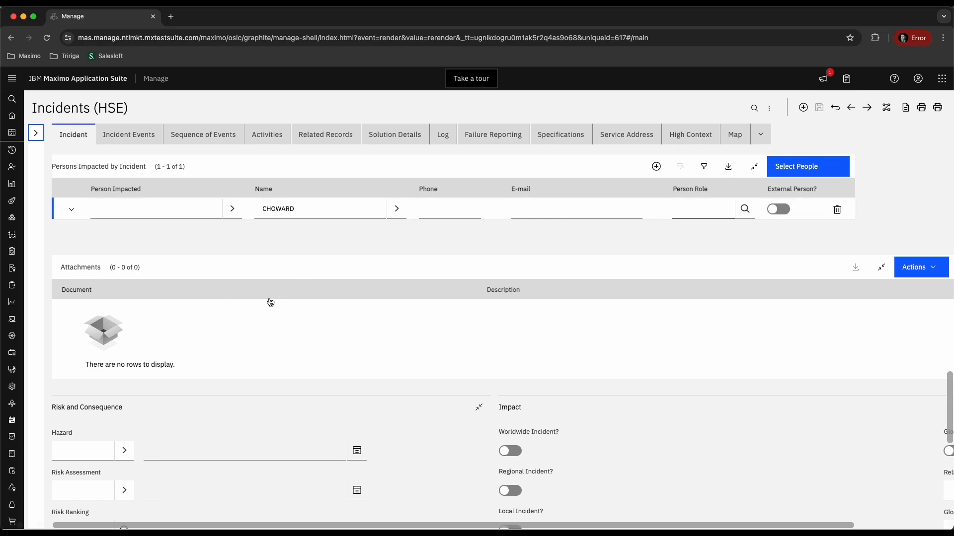
scroll(268, 297, "down", 5)
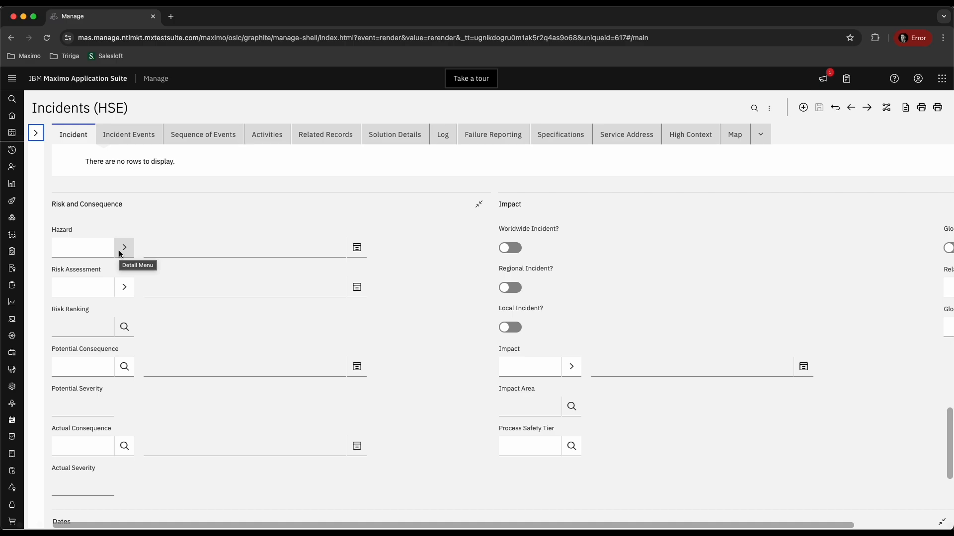
Step: Set the incident's Hazard to REFRIDG, Refrigerant Chemical, filtering the hazard list by 'ref'
left_click(119, 251)
left_click(243, 327)
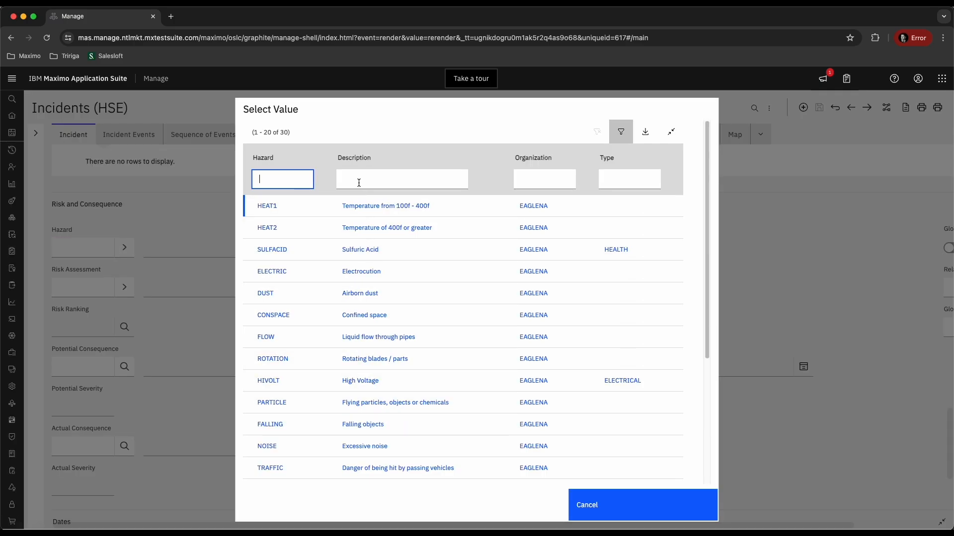
type("ref")
key("Return")
left_click(286, 320)
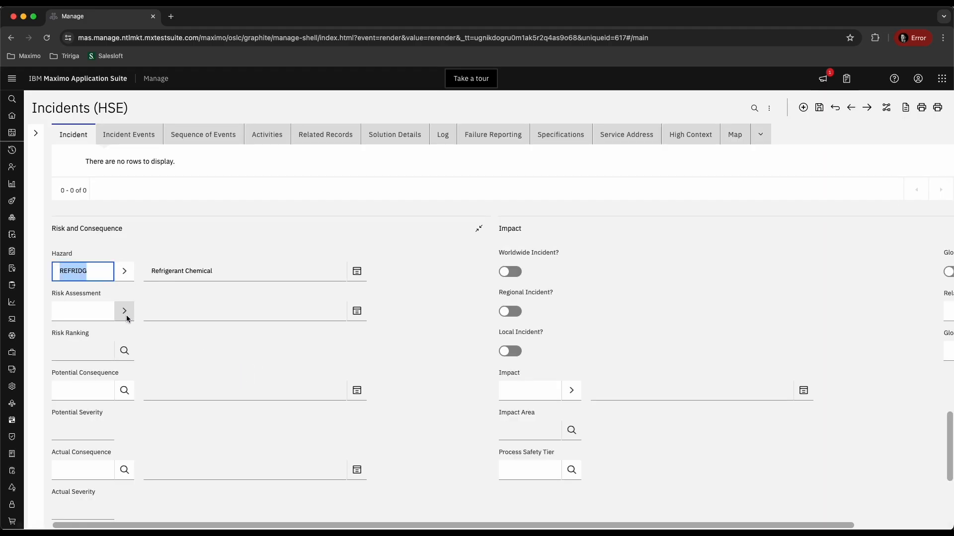
left_click(126, 277)
left_click(181, 310)
Step: Open hazard REFRIDG in Hazards (HSE) and view its precautions GLOVES and GOGGLES
left_click(178, 348)
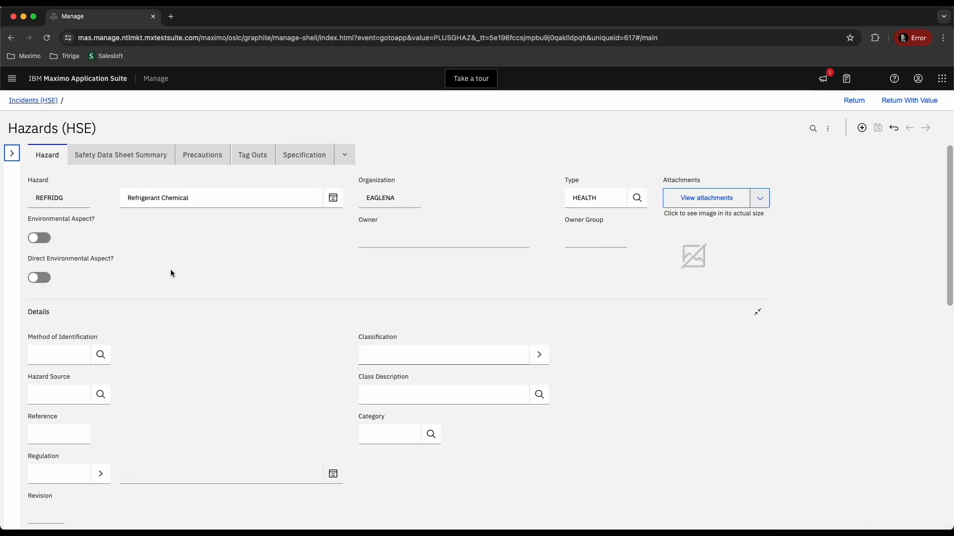
scroll(169, 271, "down", 2)
scroll(171, 270, "down", 10)
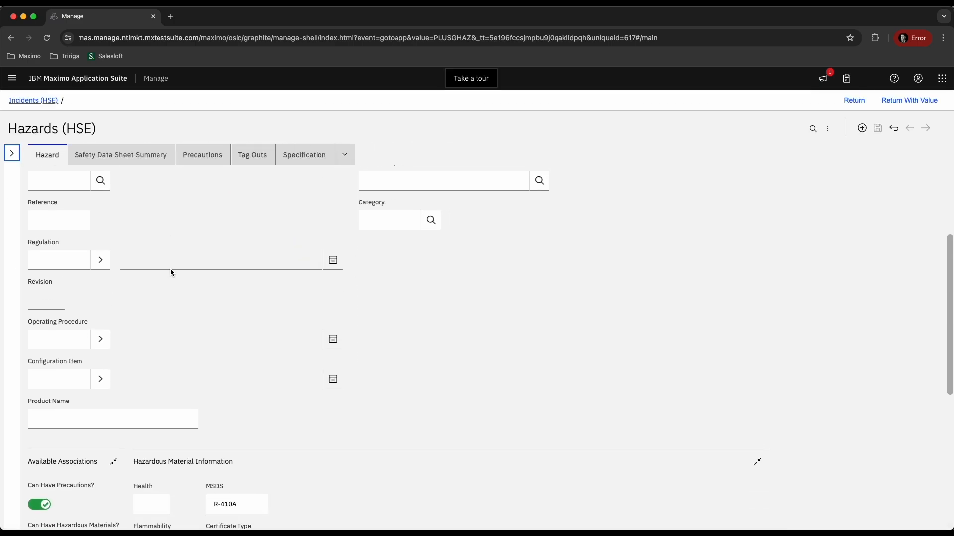
scroll(197, 315, "down", 5)
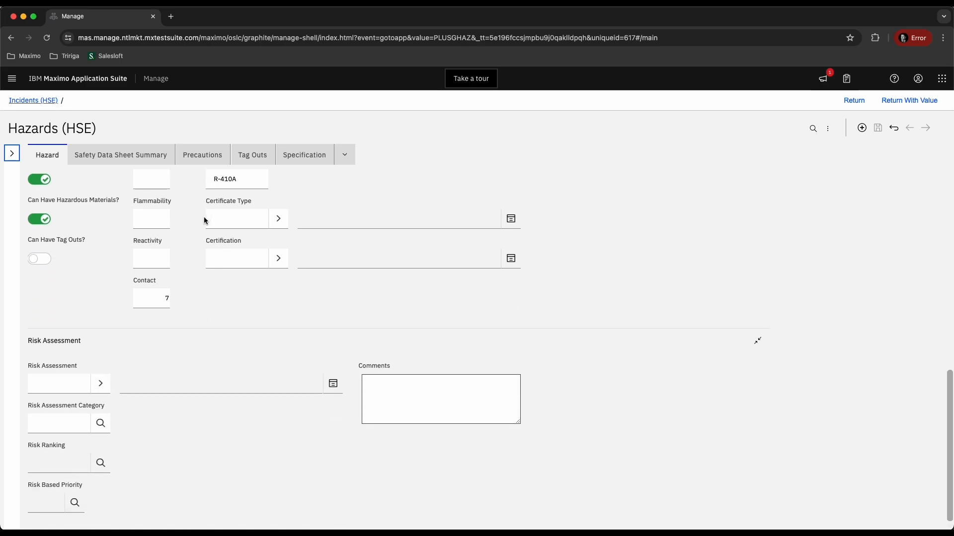
scroll(204, 216, "up", 3)
scroll(172, 229, "down", 3)
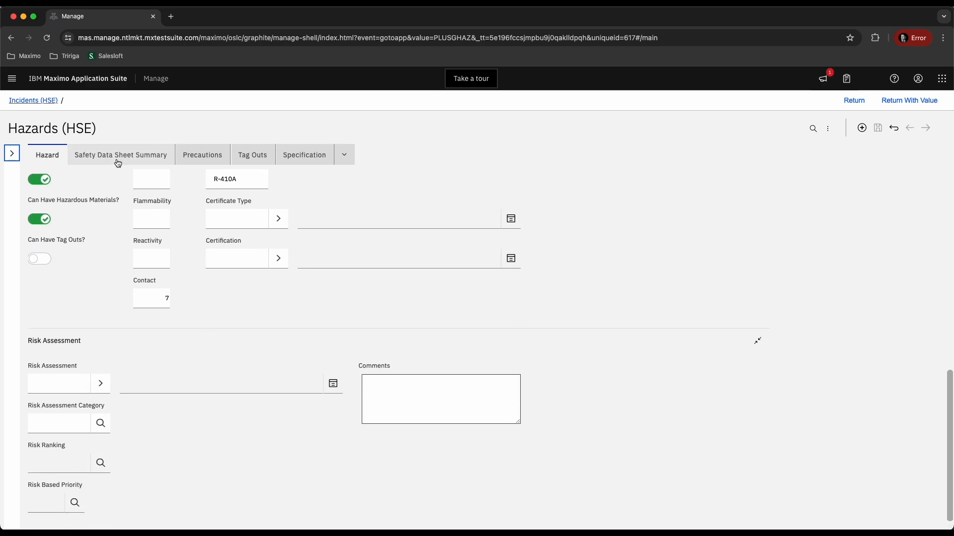
left_click(199, 155)
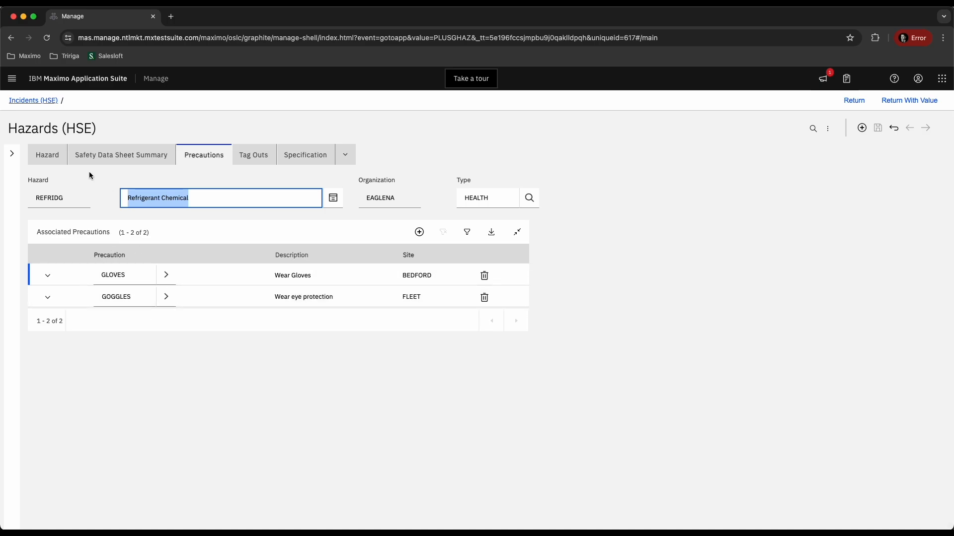
Step: Return to the incident keeping hazard REFRIDG, then open the Risk Assessment field's lookup options
left_click(908, 102)
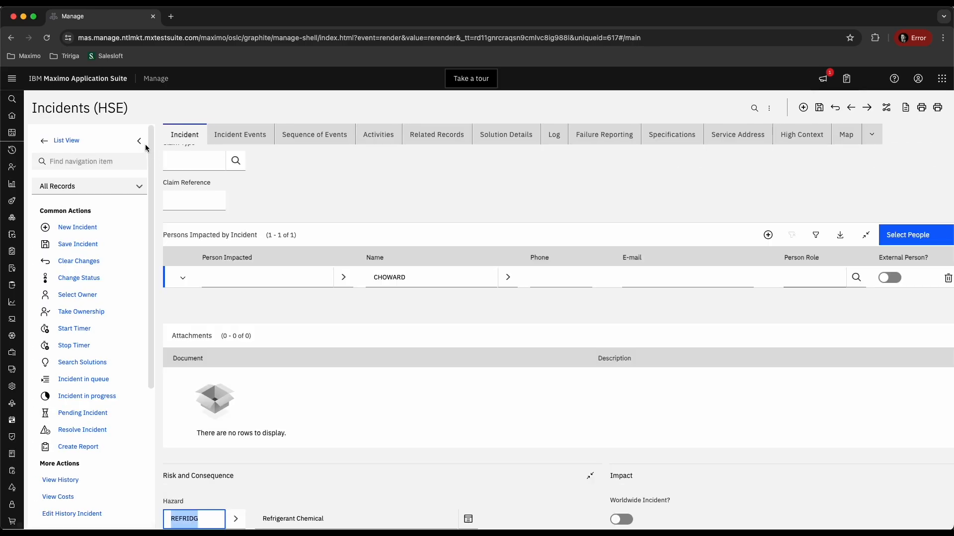
left_click(141, 142)
scroll(230, 365, "down", 6)
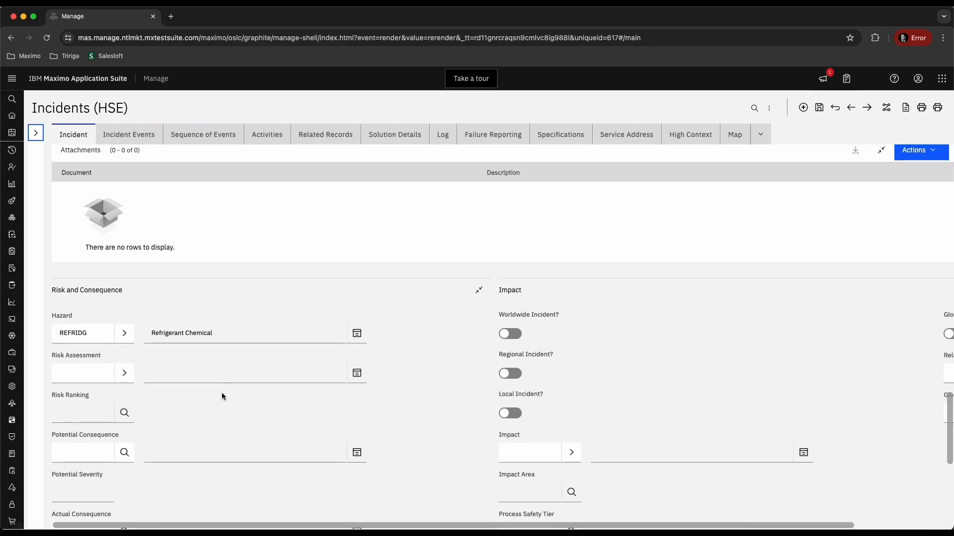
left_click(97, 287)
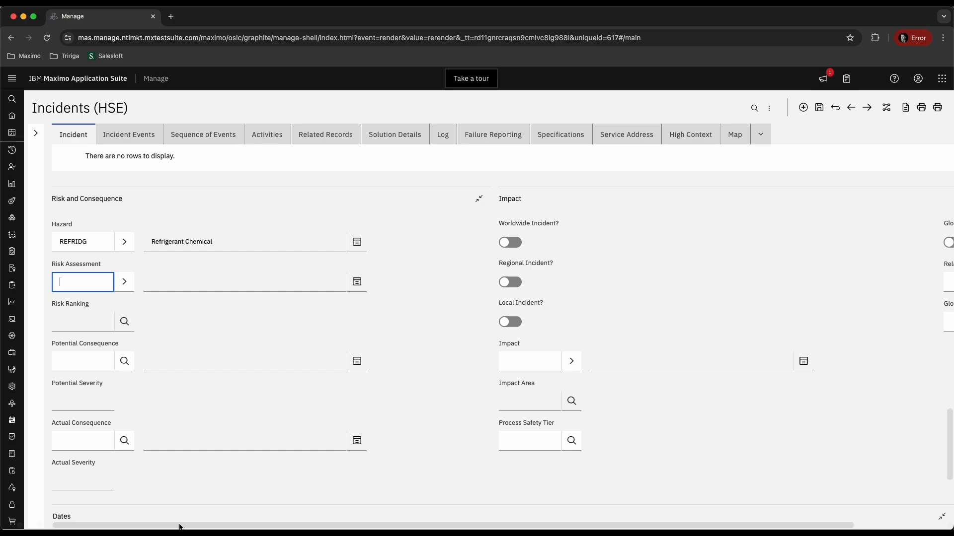
left_click(125, 282)
Step: Find and open risk assessment 1041 in Risk Assessment (HSE)
left_click(178, 321)
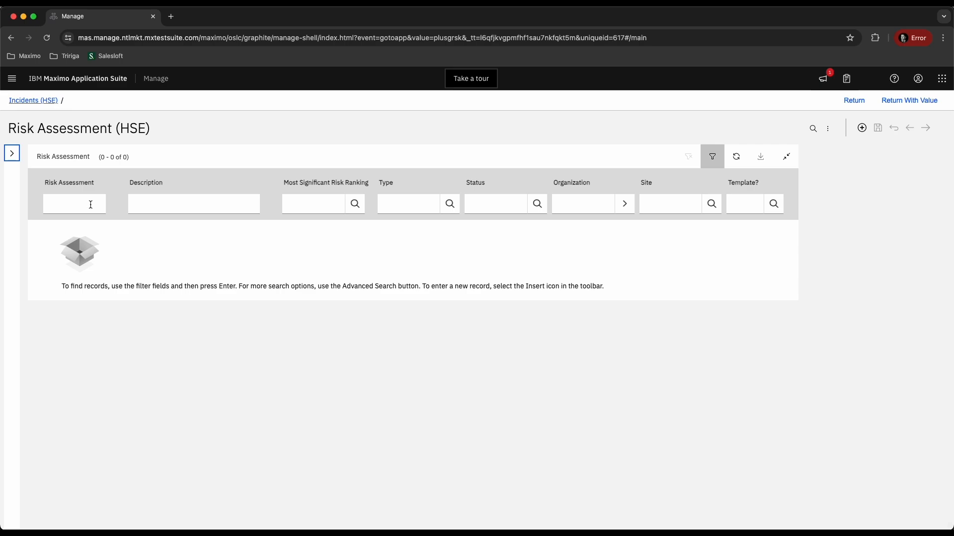
left_click(91, 205)
type("1041")
key("Return")
left_click(71, 232)
Step: Scroll through risk assessment 1041's form down to Risks and Precautions
scroll(116, 225, "down", 5)
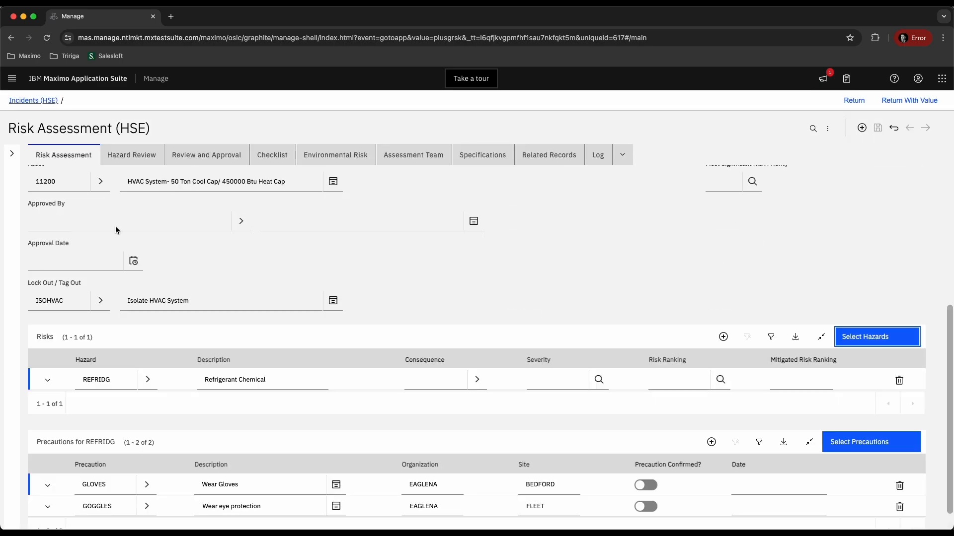
scroll(155, 241, "down", 1)
scroll(155, 241, "up", 4)
scroll(155, 241, "down", 4)
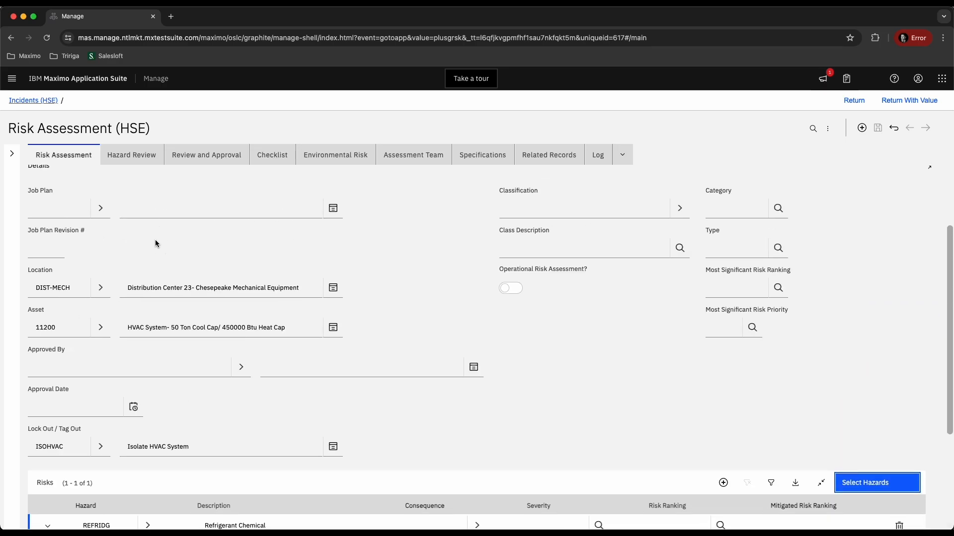
scroll(155, 240, "up", 7)
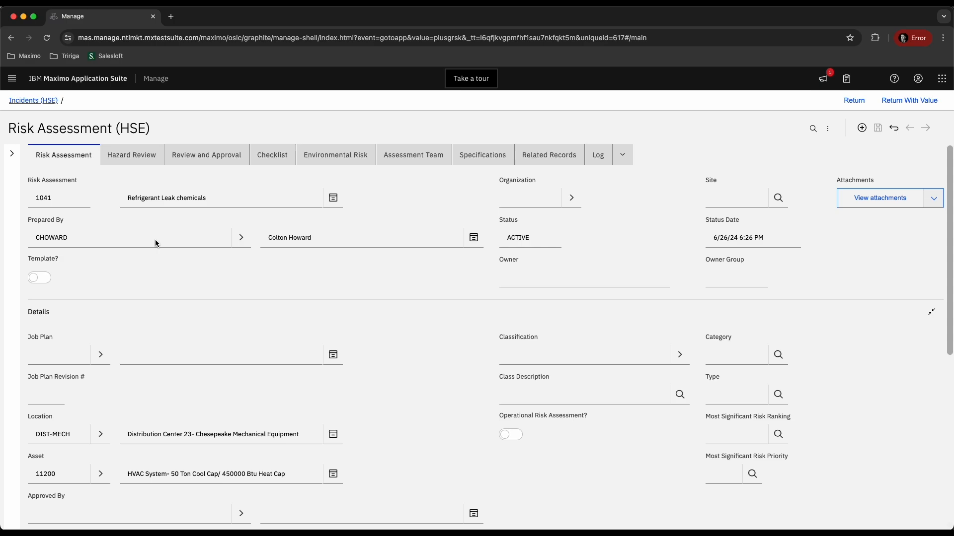
scroll(195, 264, "down", 3)
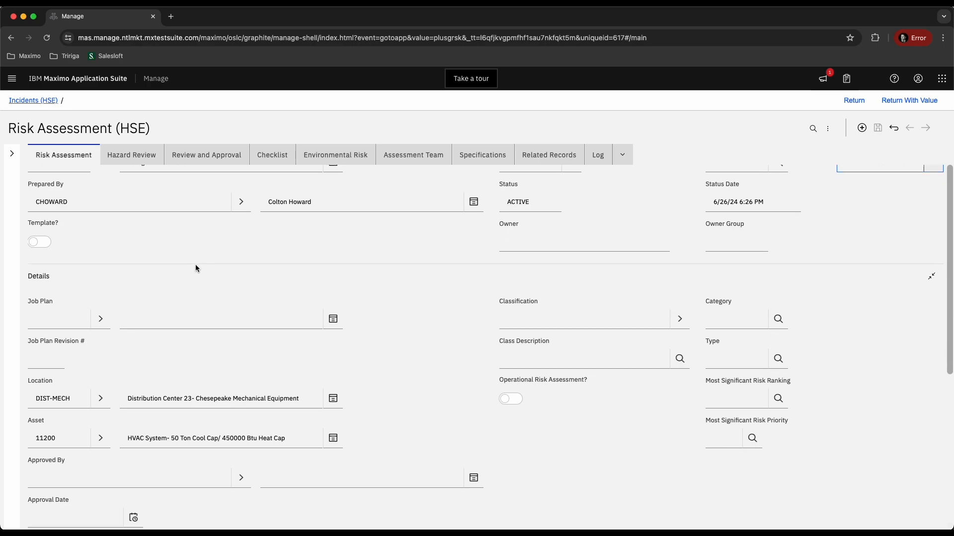
scroll(195, 268, "down", 1)
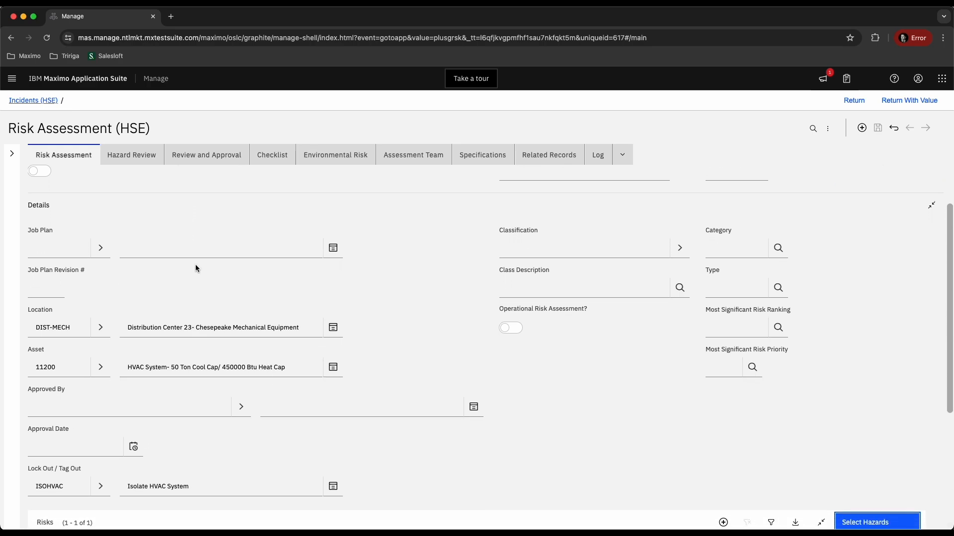
scroll(197, 271, "down", 3)
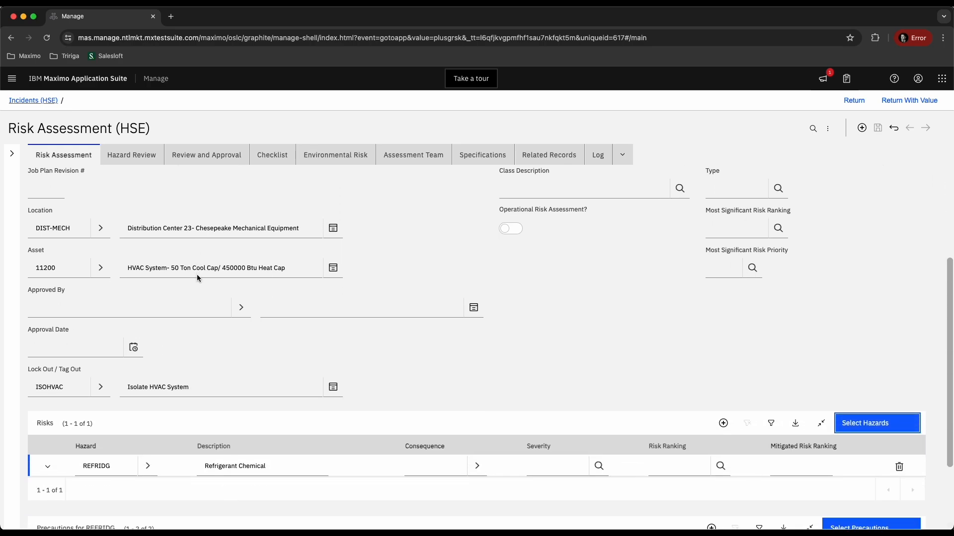
scroll(196, 274, "down", 4)
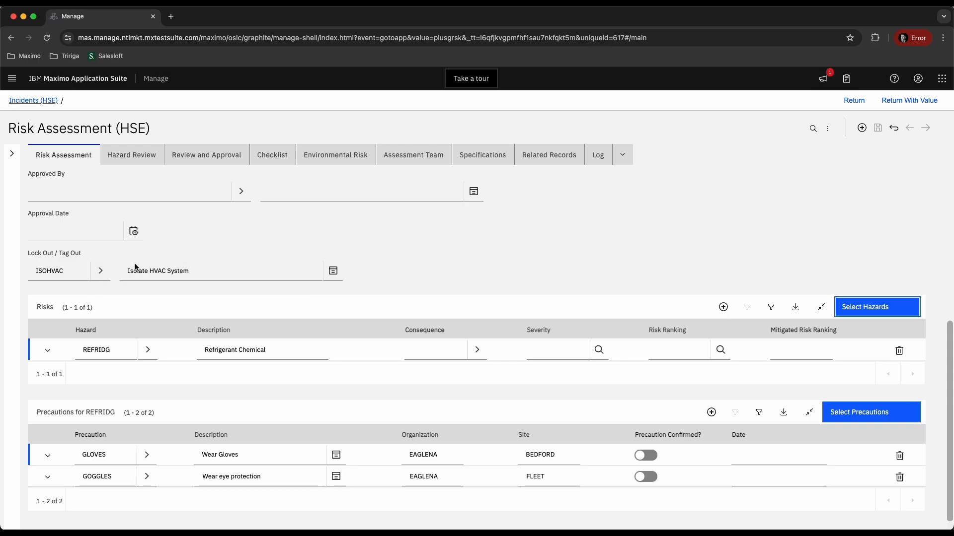
left_click(100, 274)
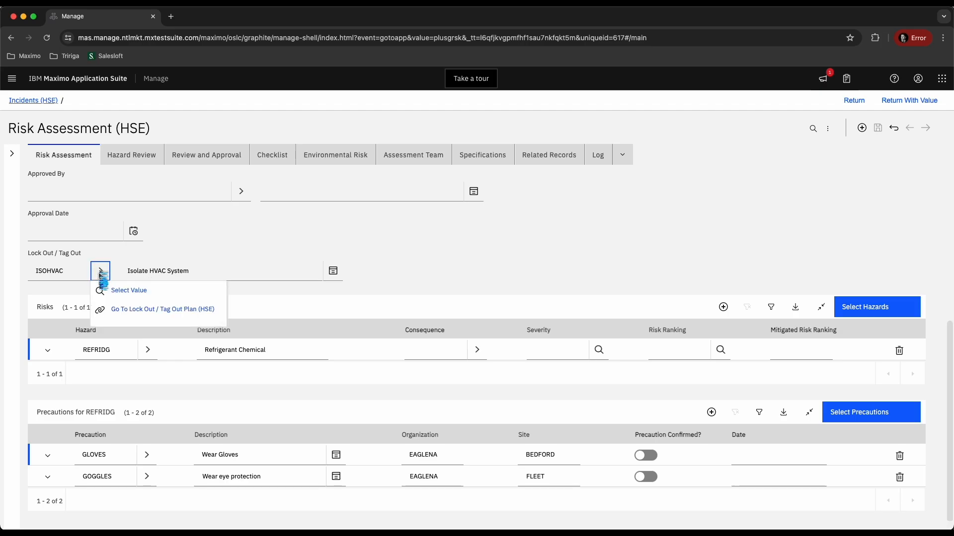
left_click(126, 309)
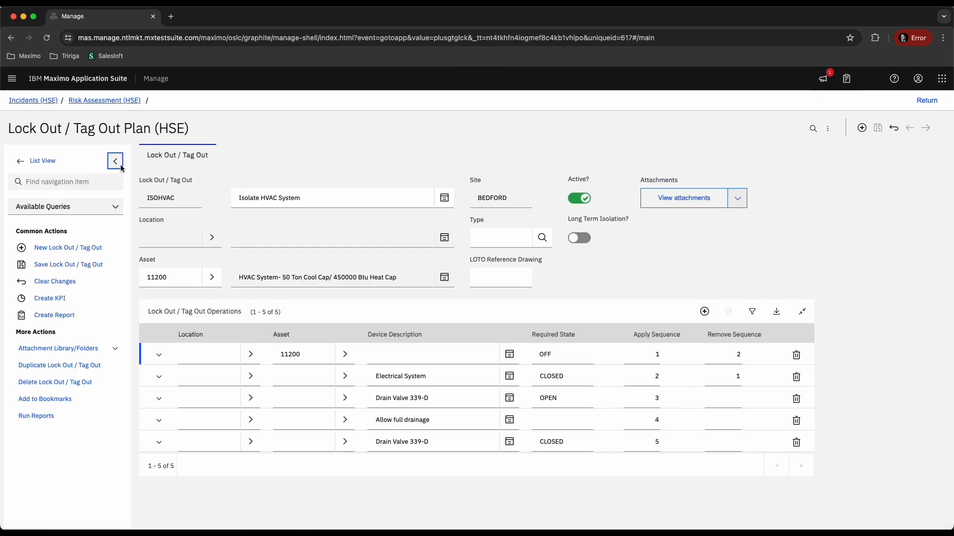
left_click(120, 165)
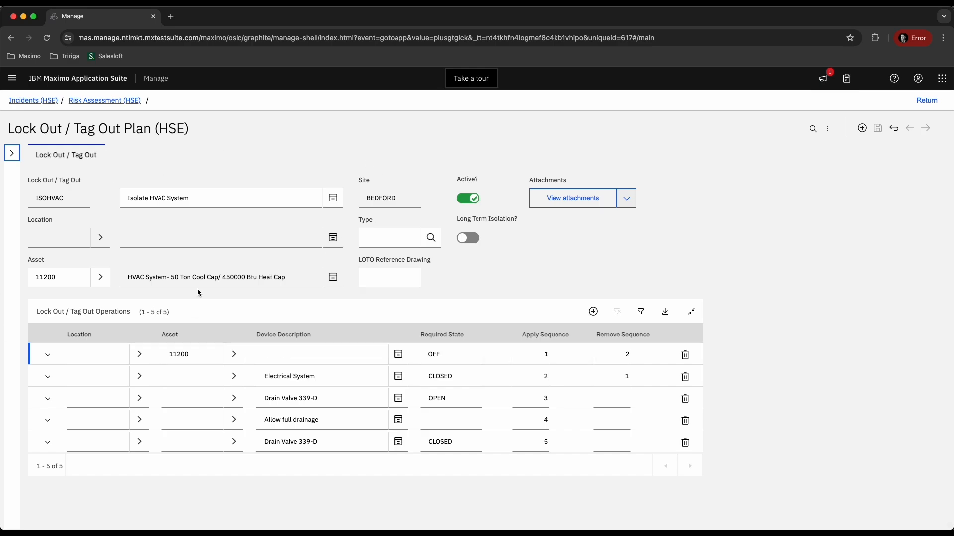
left_click(925, 101)
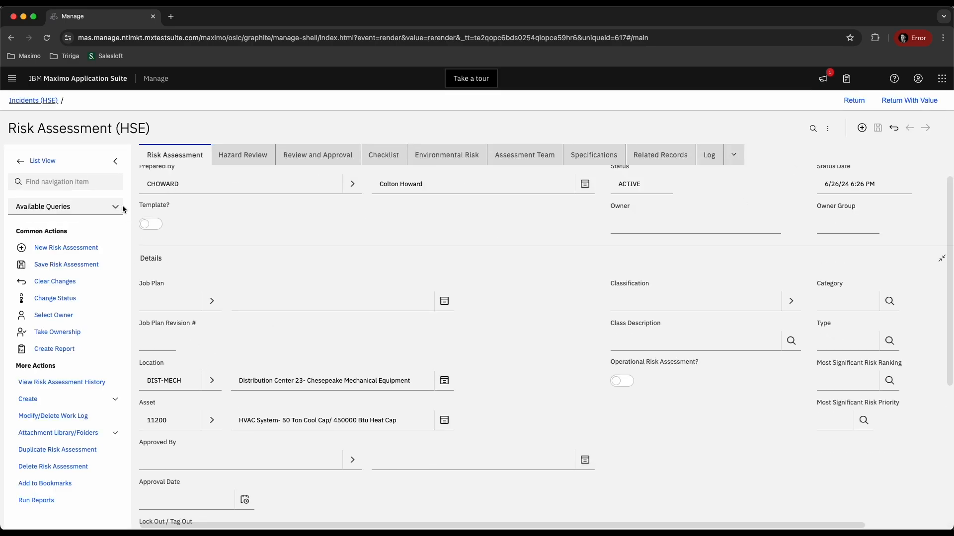
Step: Review assessment 1041's Review and Approval, Checklist, and Environmental Risk tabs
scroll(216, 378, "down", 5)
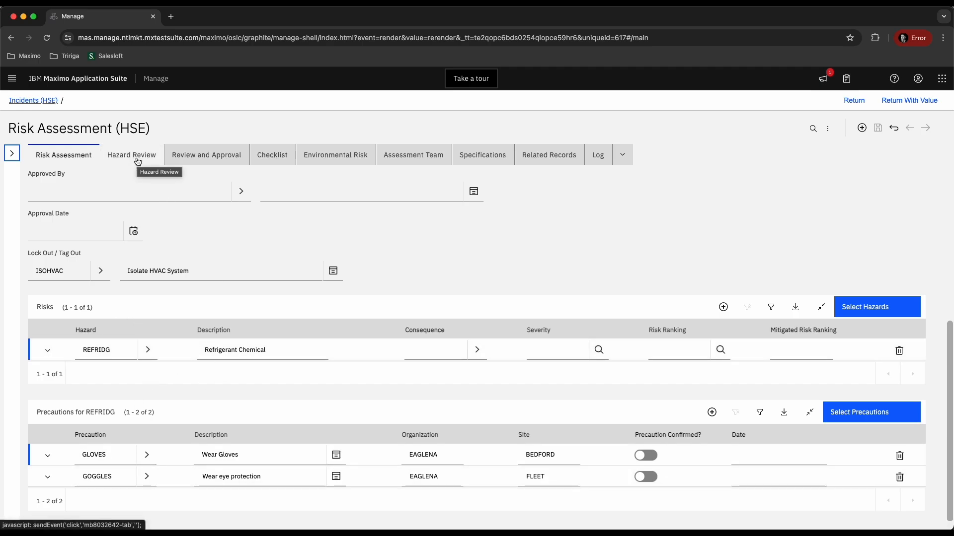
left_click(197, 158)
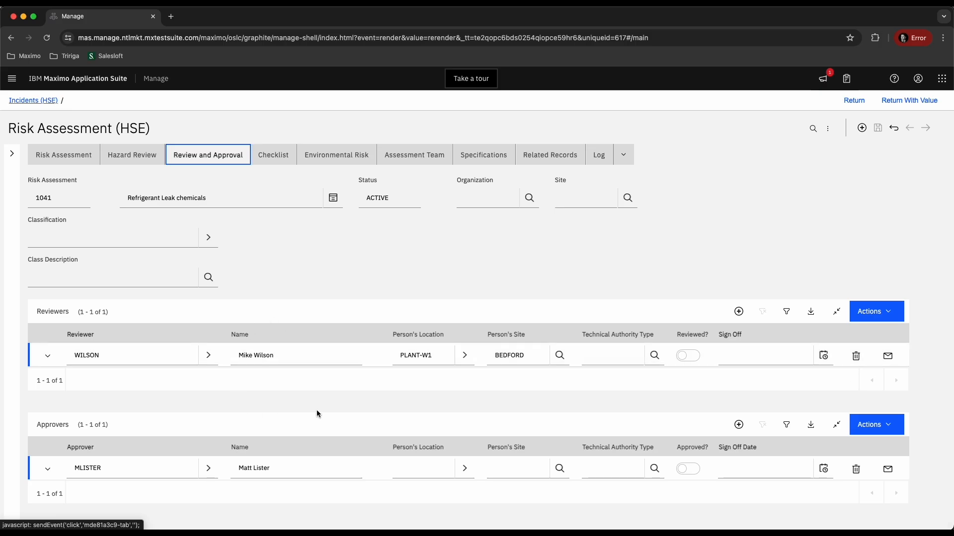
left_click(273, 155)
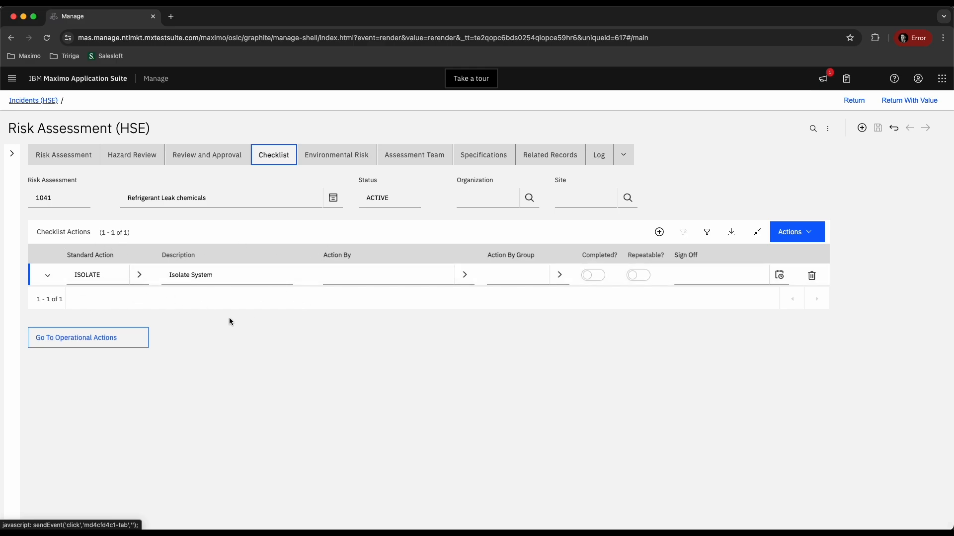
left_click(343, 155)
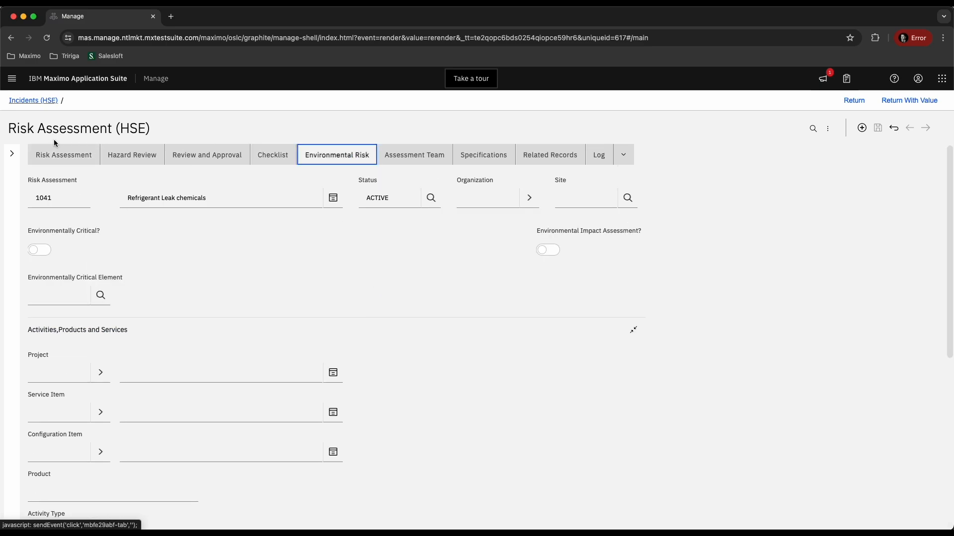
scroll(271, 253, "down", 5)
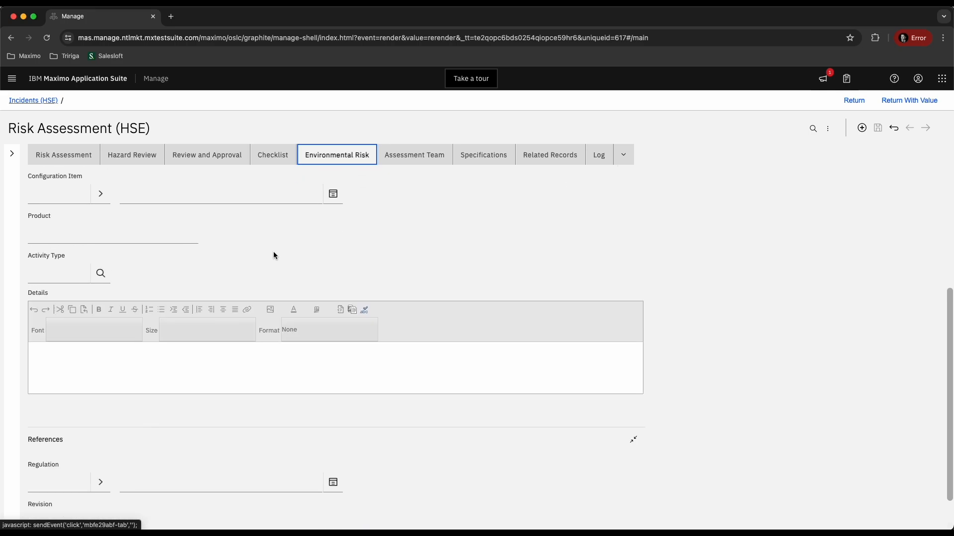
scroll(278, 255, "up", 5)
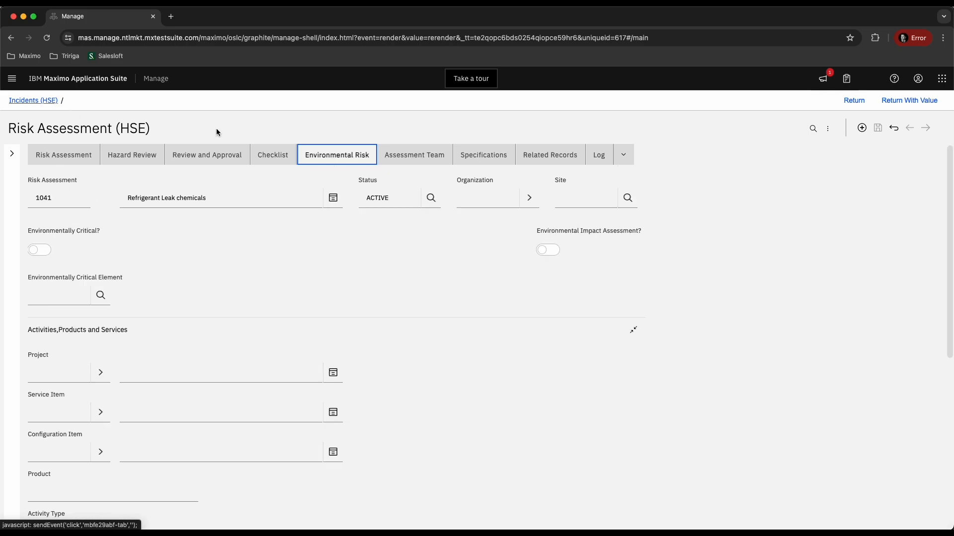
Step: Return to incident 1347 and view its events 10 INJURY/MINOR and 20 LEAKAGE/MAJOR
left_click(920, 104)
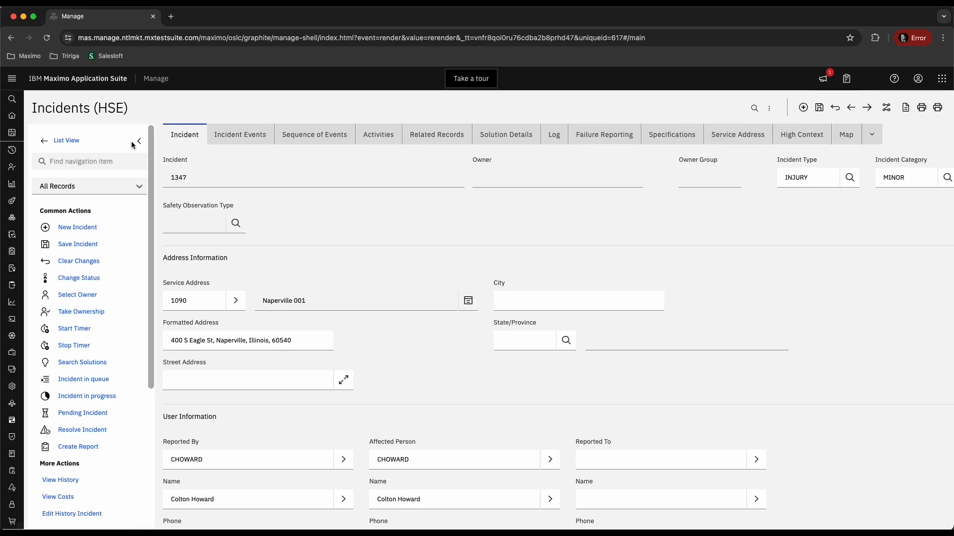
scroll(254, 293, "down", 5)
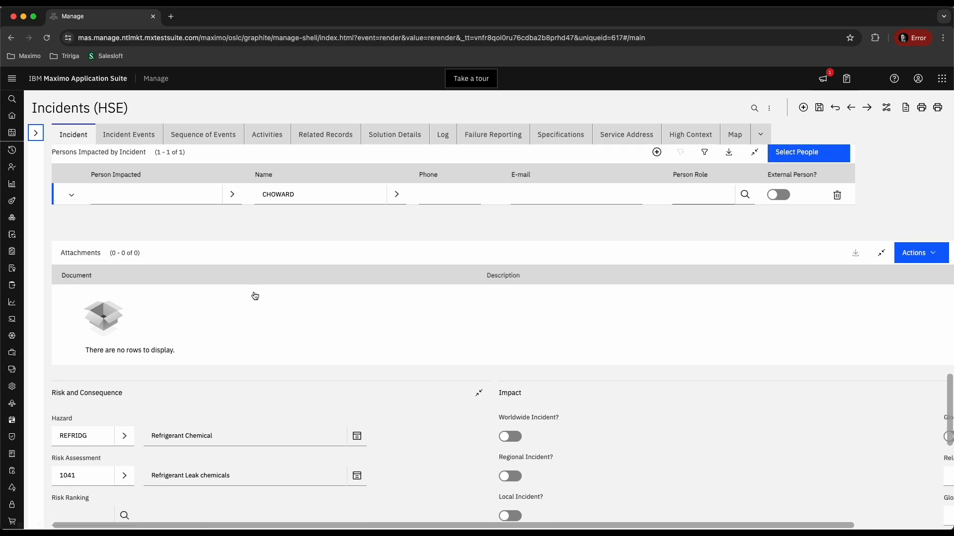
scroll(254, 295, "down", 5)
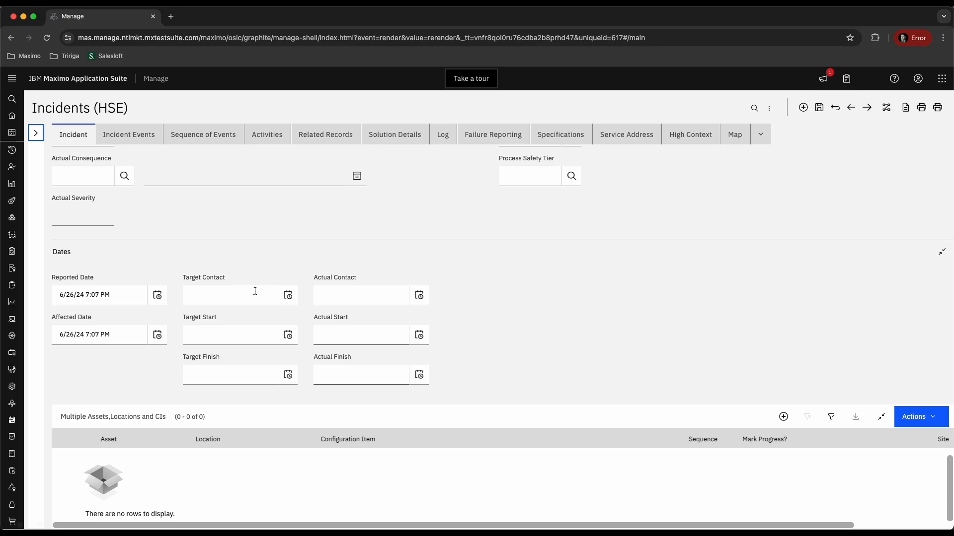
scroll(255, 291, "up", 1)
left_click(129, 134)
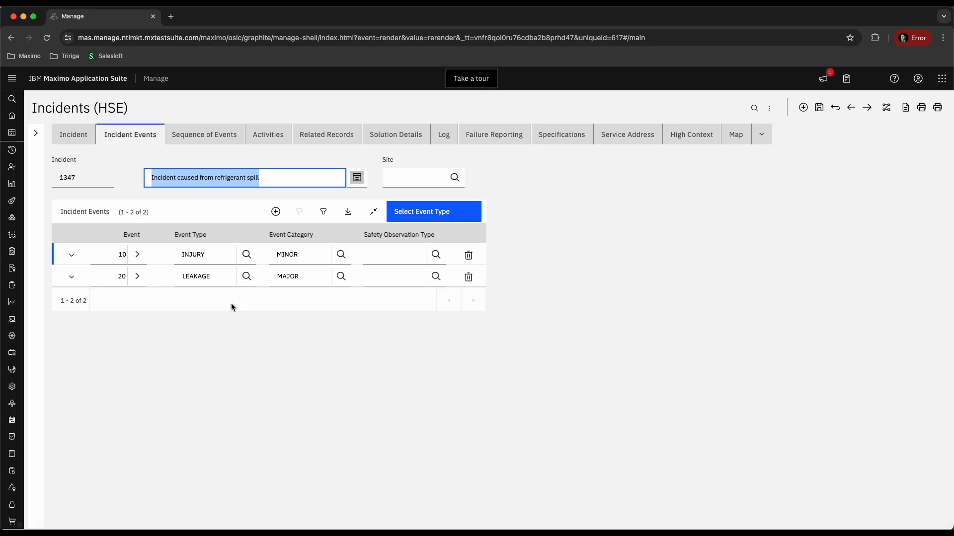
Step: Show incident 1347's blank Solution Details and place the cursor in the Symptom editor
left_click(73, 134)
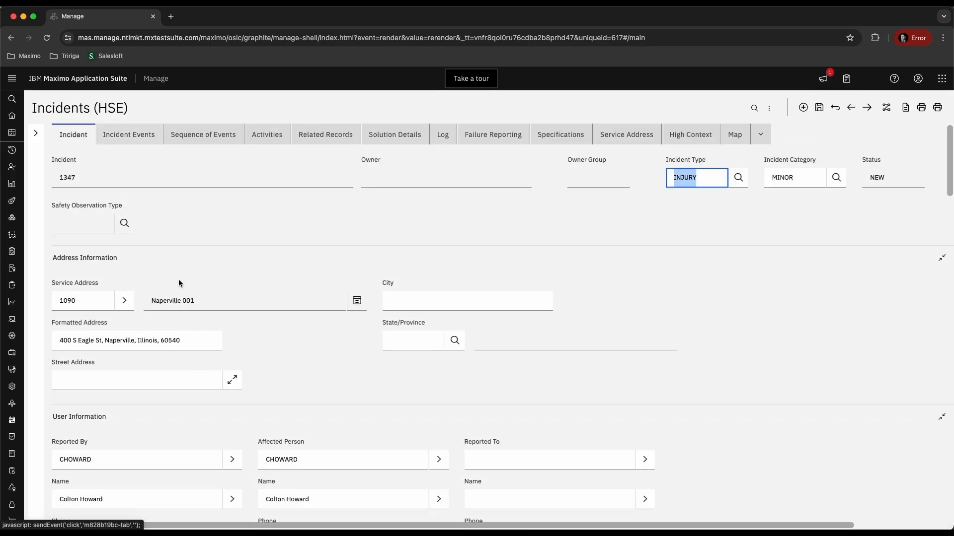
left_click(139, 132)
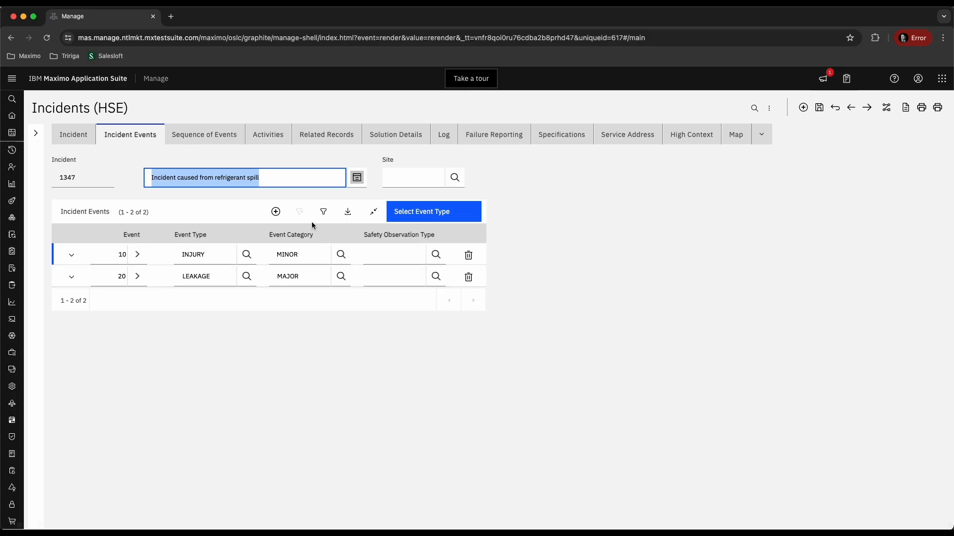
left_click(405, 142)
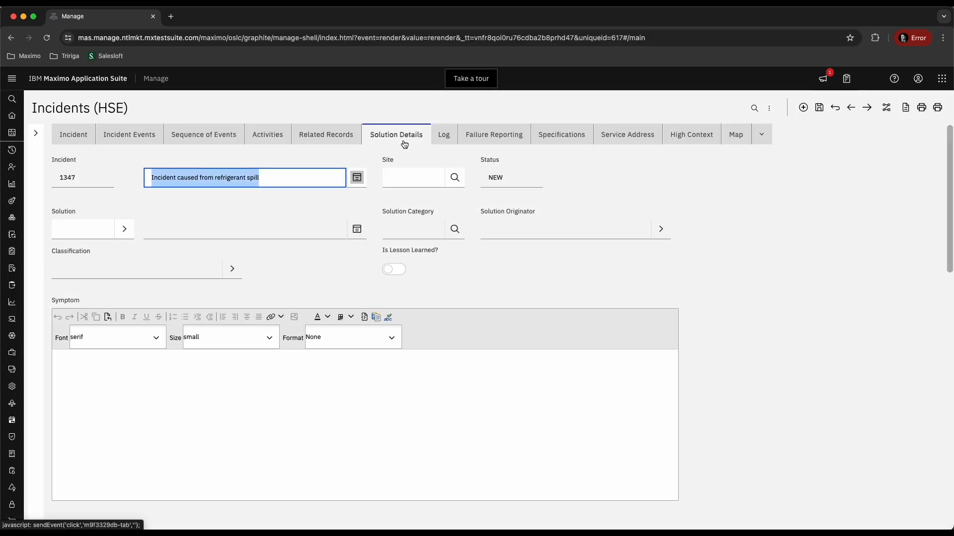
left_click(181, 369)
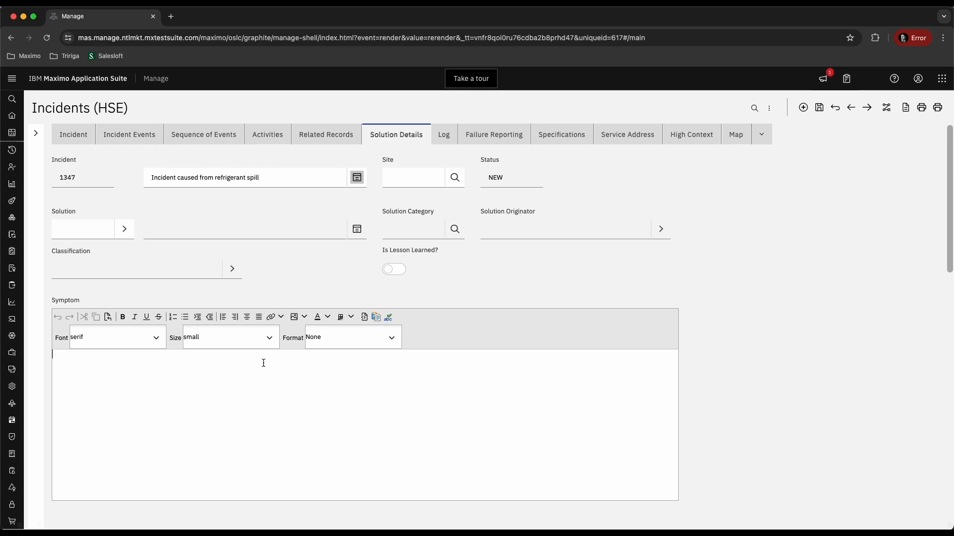
Step: Save incident 1347 and change its status from NEW to In Progress
left_click(36, 133)
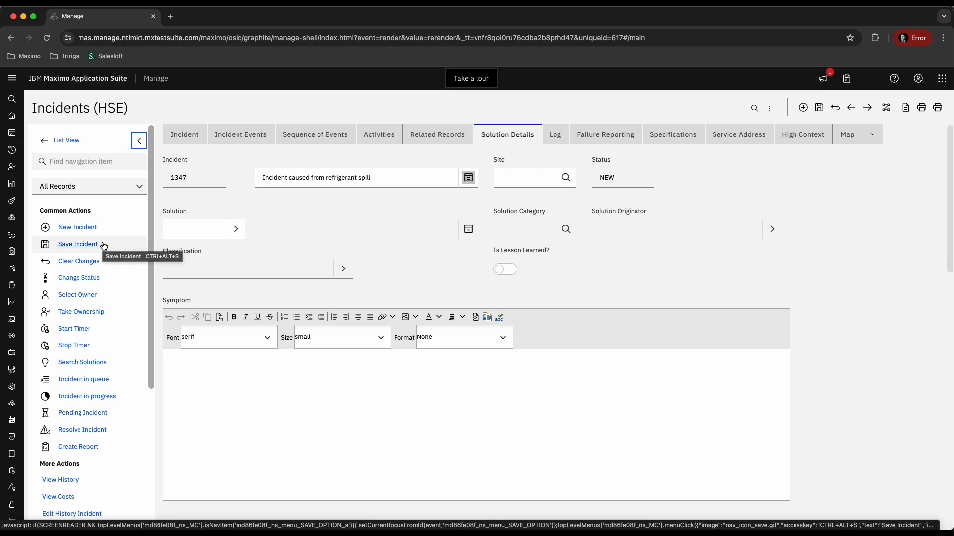
left_click(86, 278)
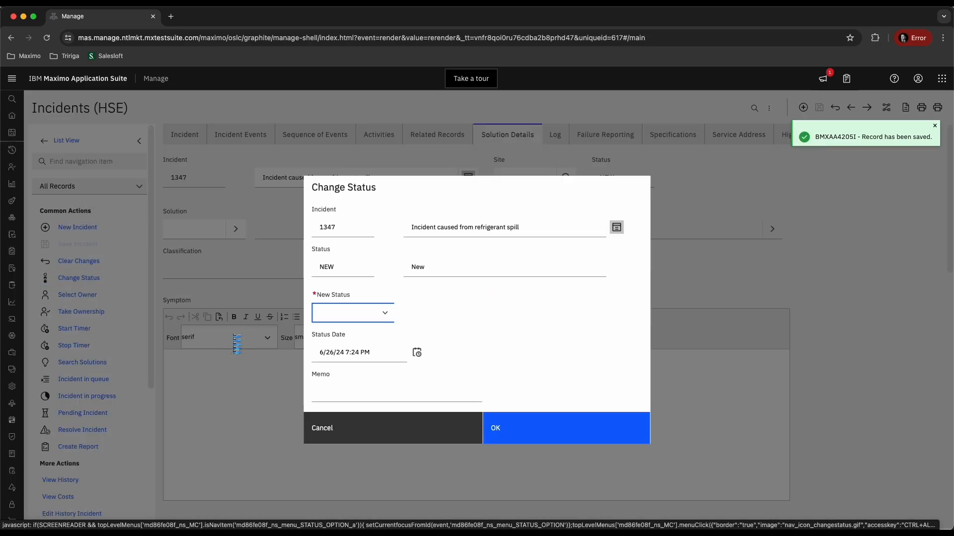
left_click(385, 313)
left_click(348, 349)
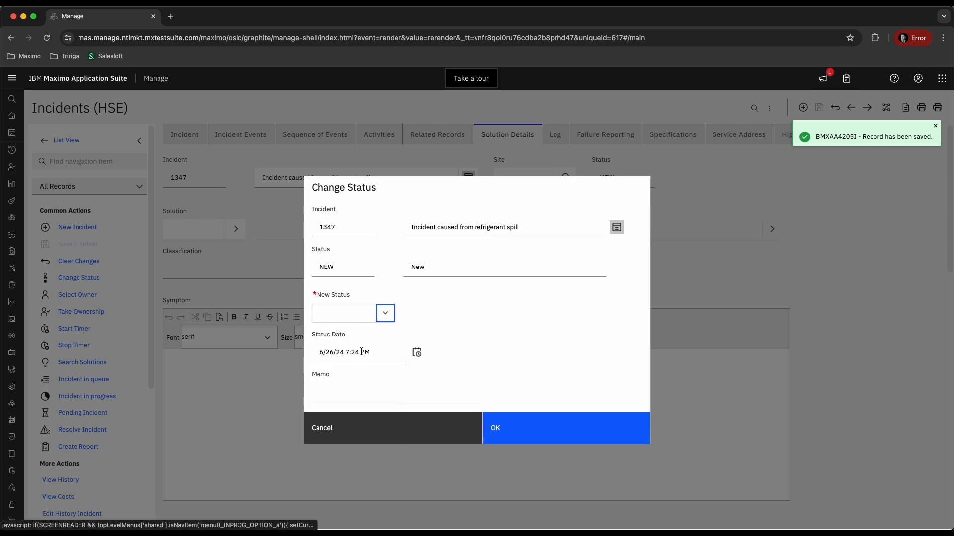
left_click(510, 438)
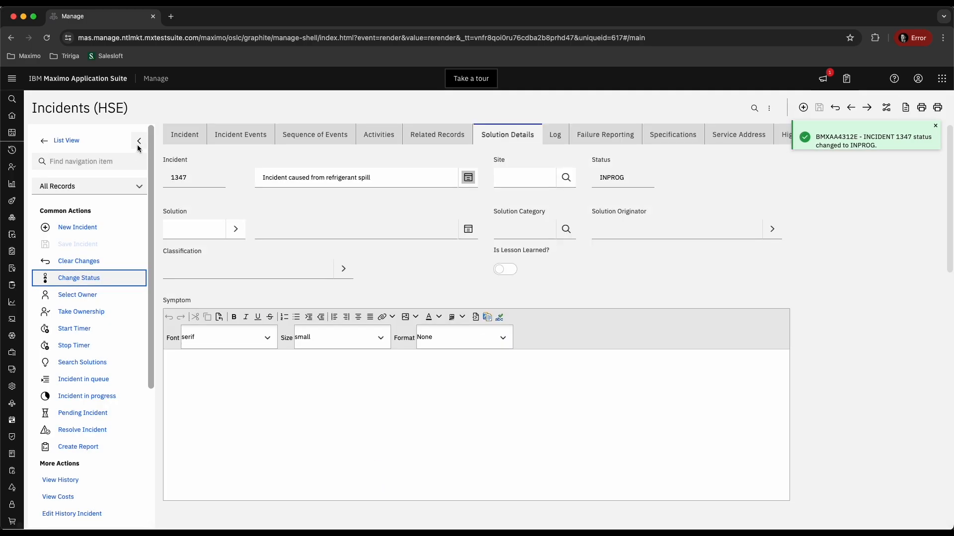
left_click(139, 144)
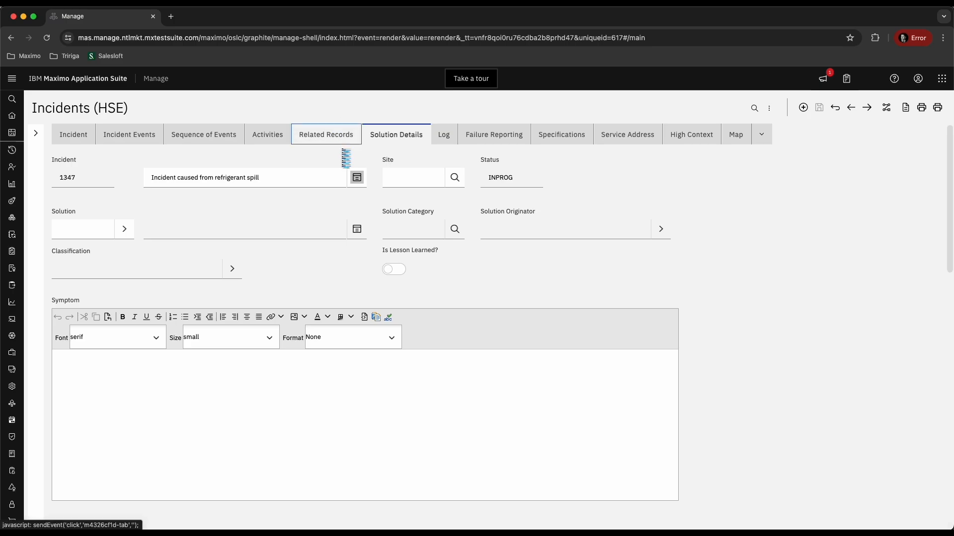
Step: Create follow-up investigation 1263 from incident 1347 through More Actions > Create > Investigation
left_click(327, 134)
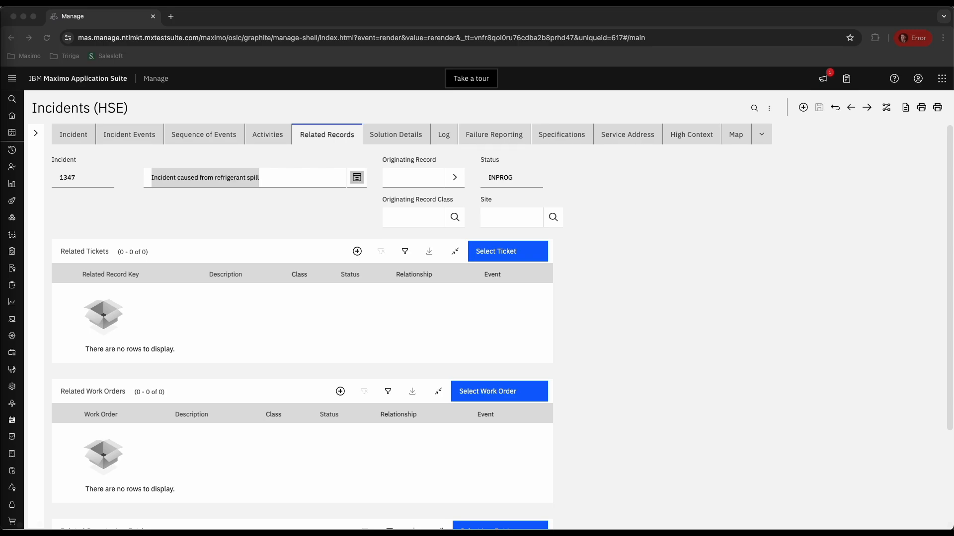
left_click(35, 134)
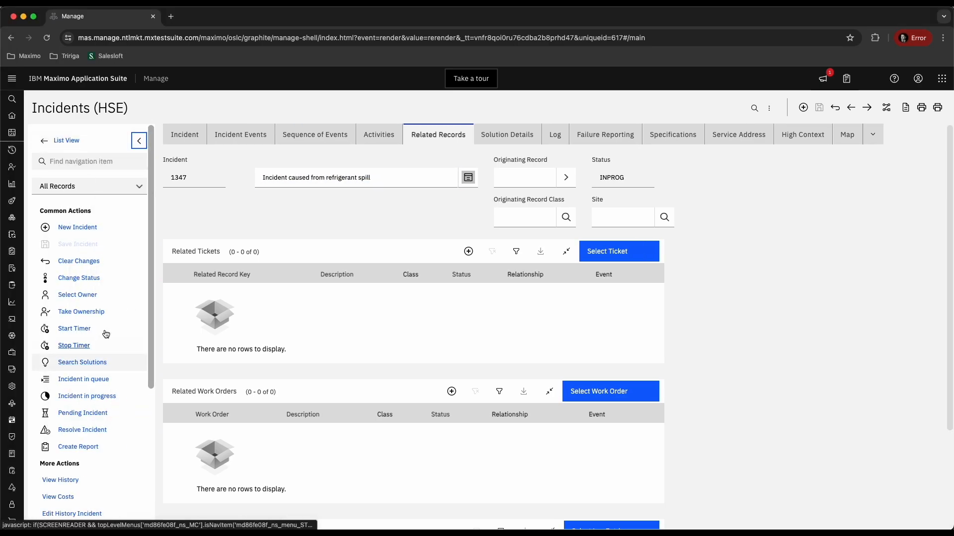
scroll(80, 323, "down", 5)
left_click(62, 322)
left_click(67, 367)
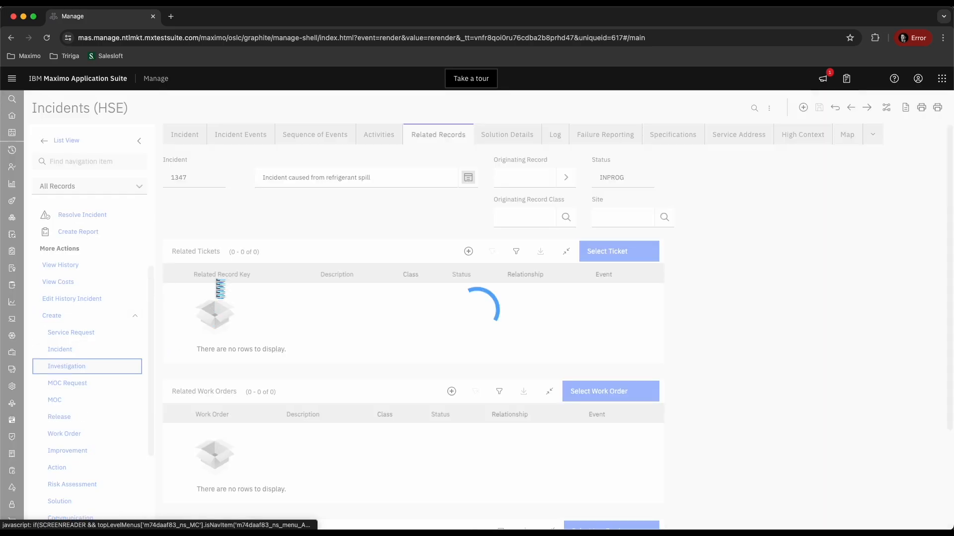
left_click(139, 141)
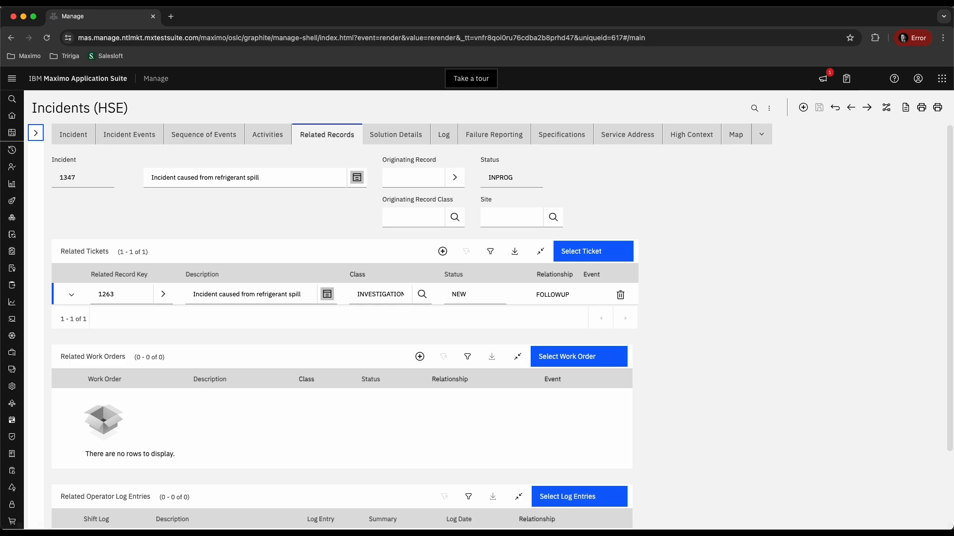
left_click(163, 294)
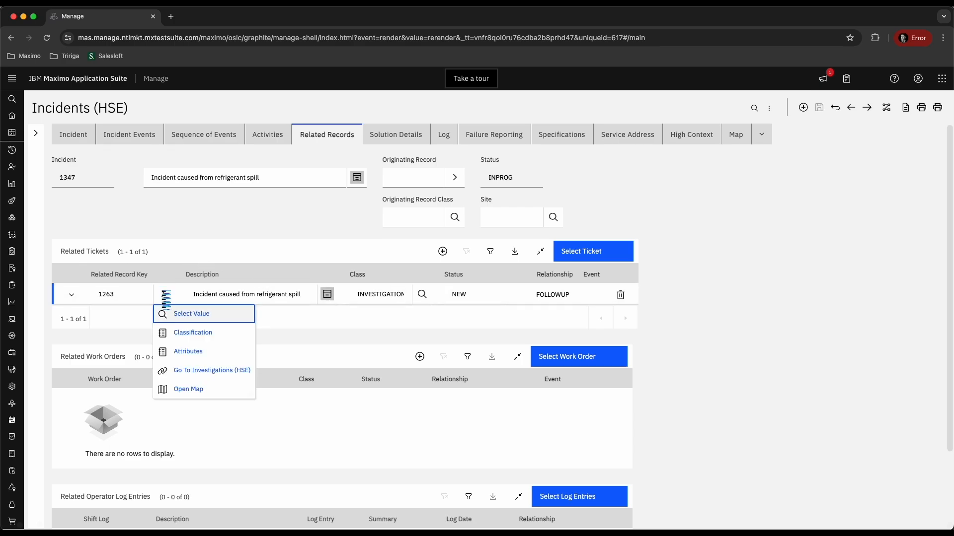
Step: Go to investigation 1263 in Investigations (HSE) and review its address, reporter and incident details
left_click(212, 371)
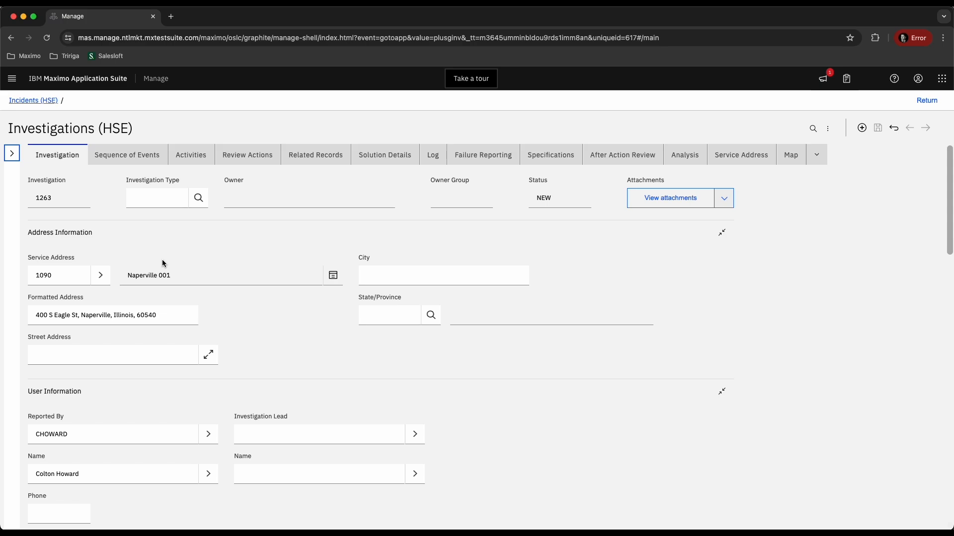
scroll(258, 268, "down", 2)
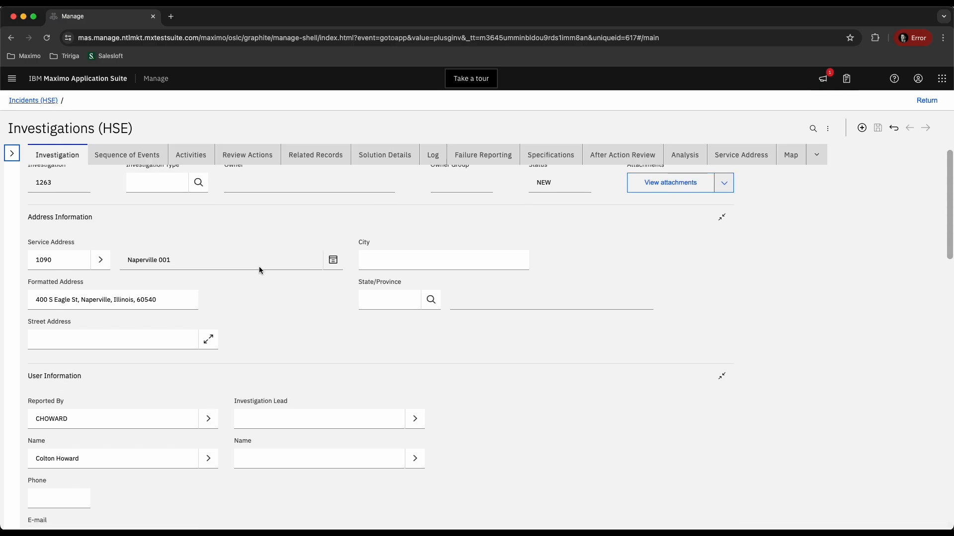
scroll(258, 266, "down", 6)
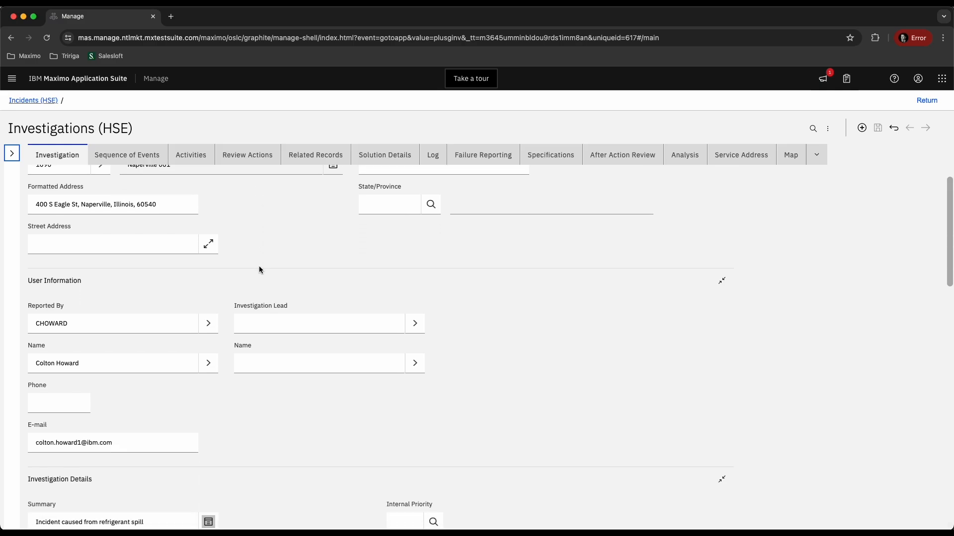
scroll(259, 267, "down", 5)
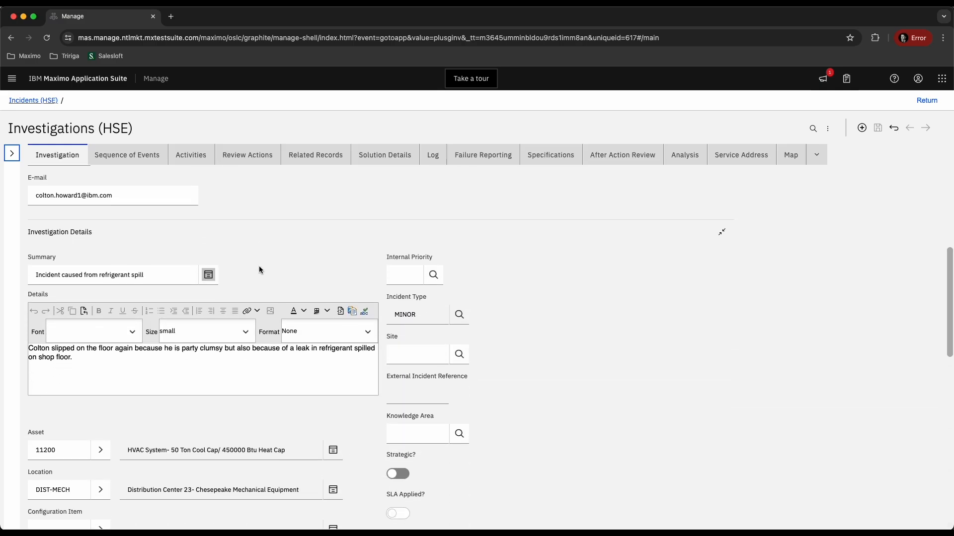
scroll(259, 268, "down", 1)
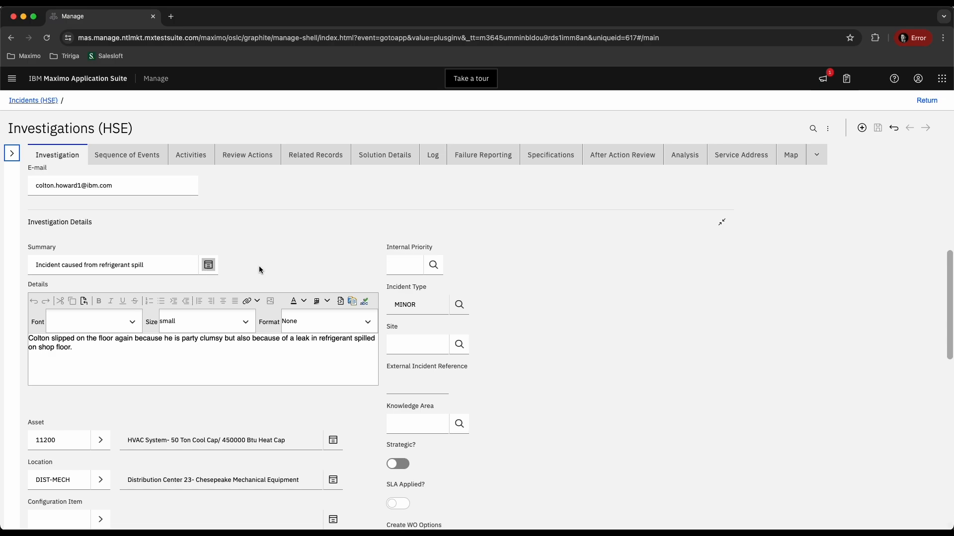
Step: Set investigation 1263's Investigation Type to ROOTCAUSEANALYSIS
scroll(258, 268, "down", 1)
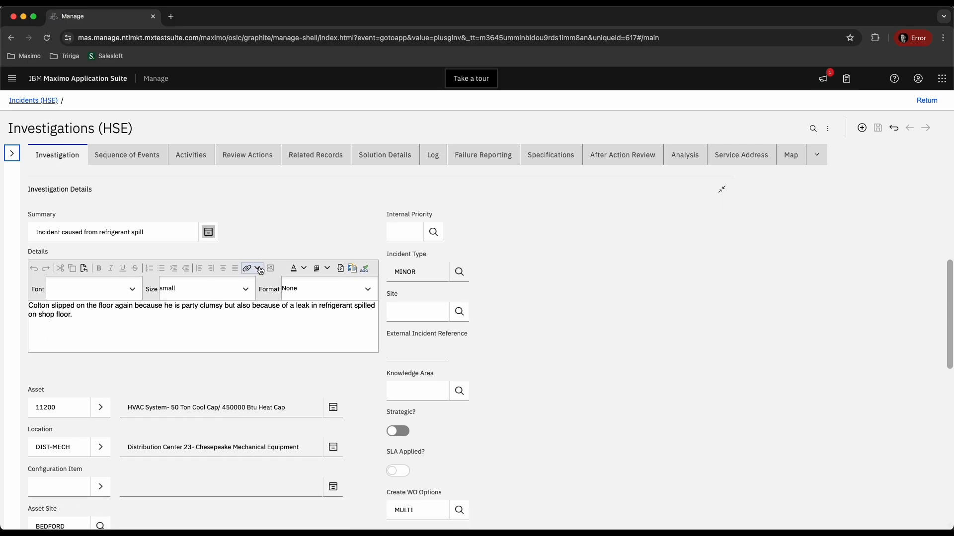
scroll(258, 269, "up", 10)
left_click(199, 198)
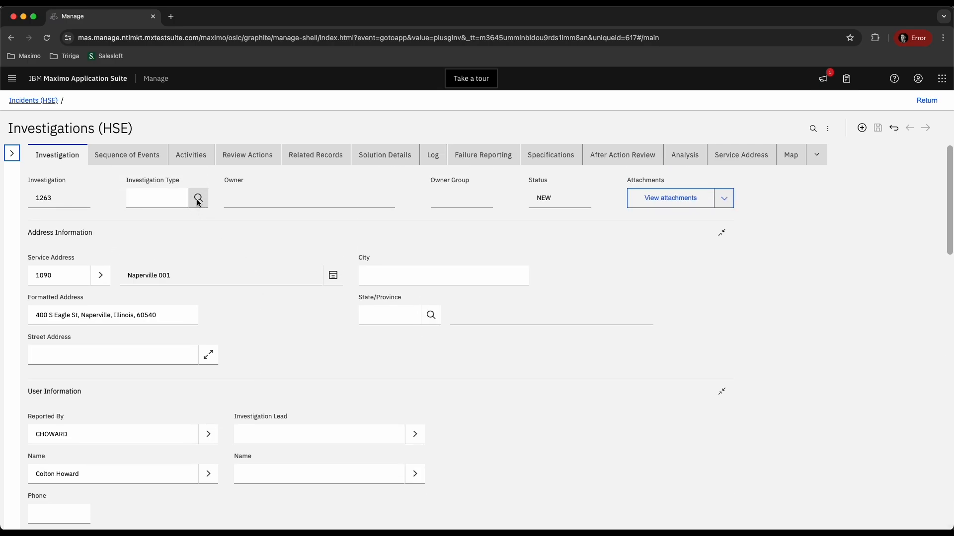
left_click(351, 332)
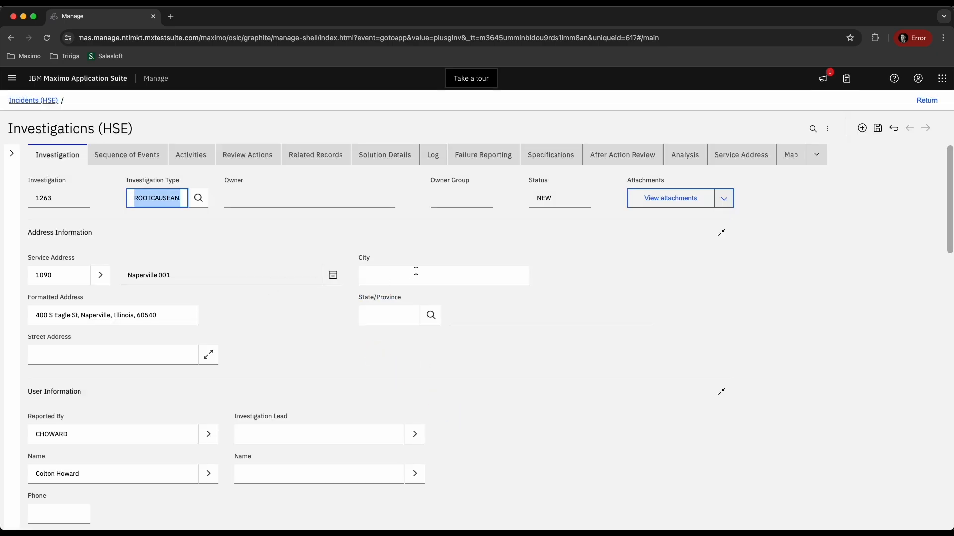
Step: Enter the reporting user's ID as Investigation Lead so their name auto-fills
scroll(306, 325, "down", 1)
scroll(306, 325, "down", 3)
left_click(322, 340)
type("CHOWARD")
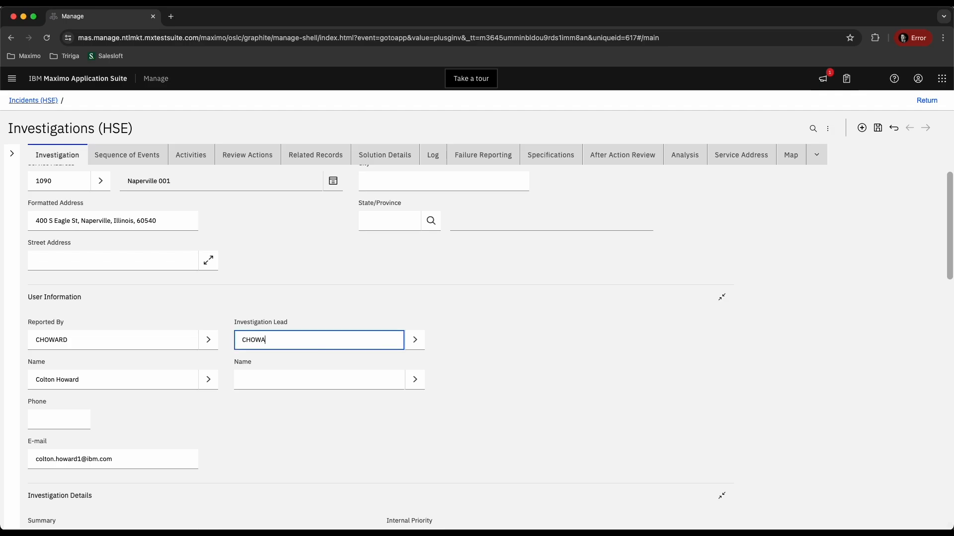
key("Tab")
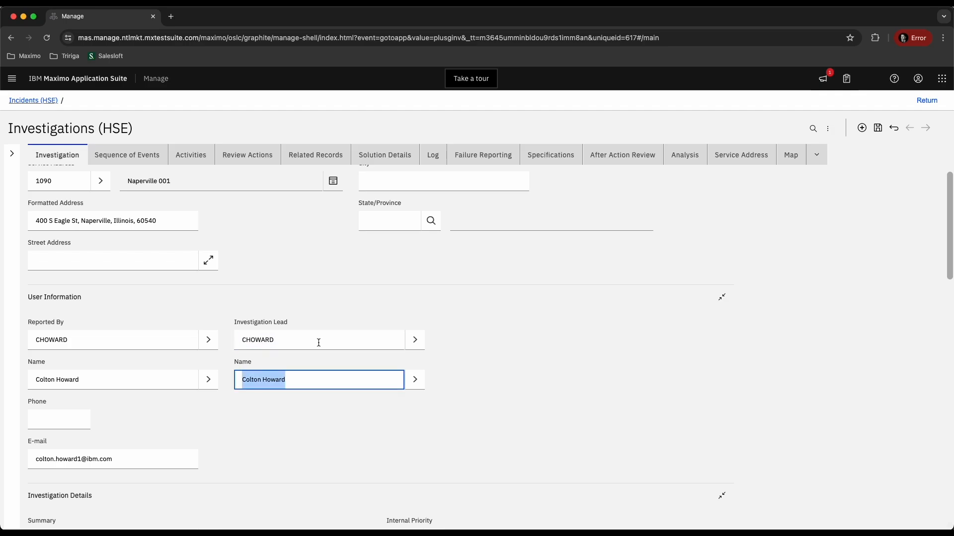
left_click(258, 447)
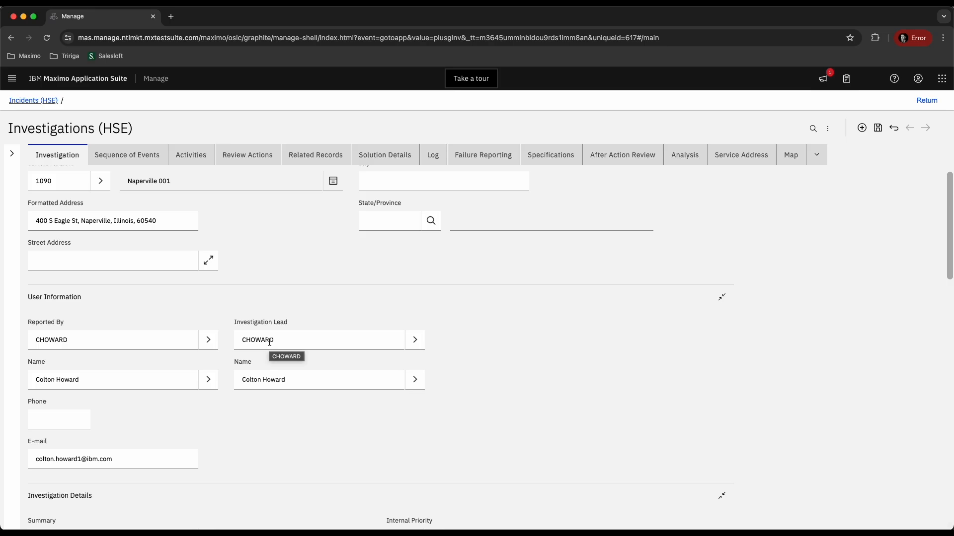
scroll(241, 361, "down", 7)
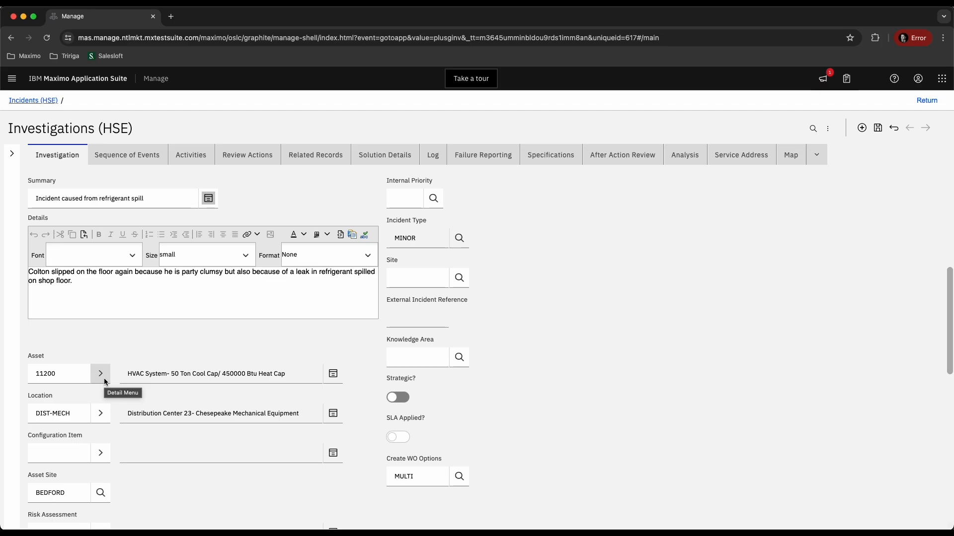
Step: Open linked asset 11200 in the Assets application and find its HVAC failure class
left_click(104, 379)
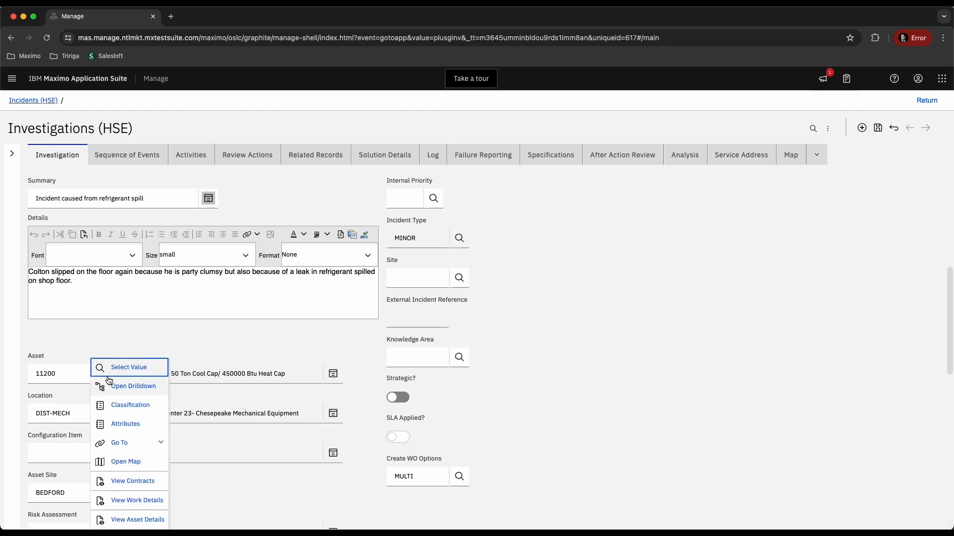
left_click(149, 444)
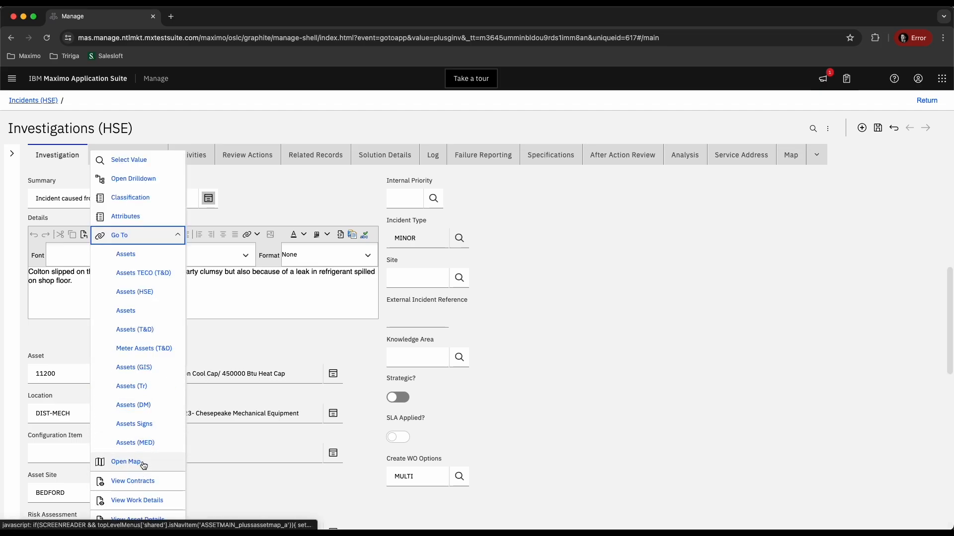
left_click(130, 255)
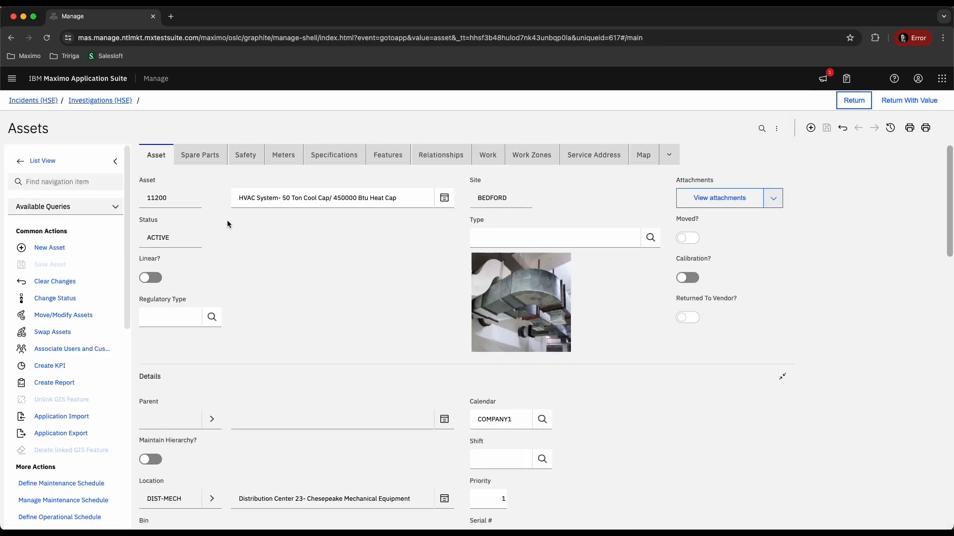
left_click(118, 162)
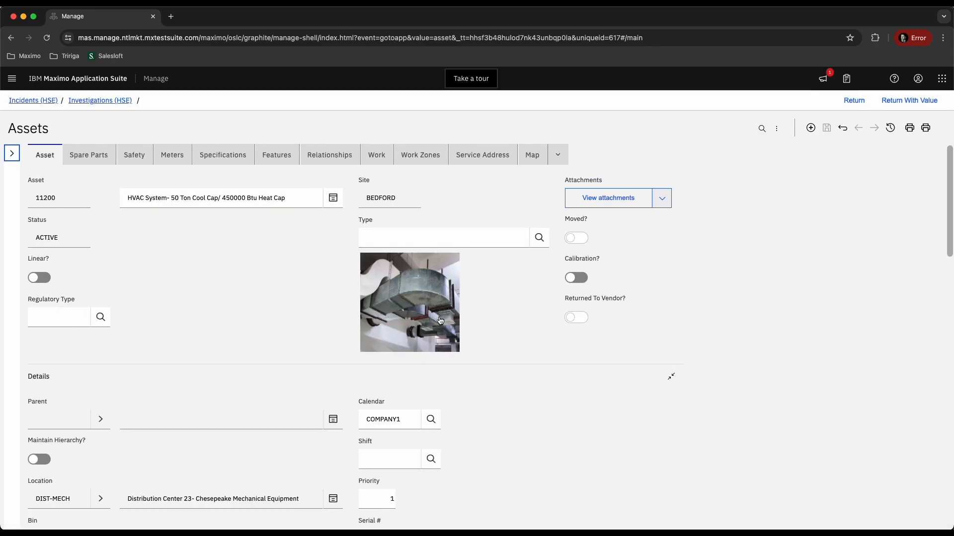
scroll(290, 365, "down", 6)
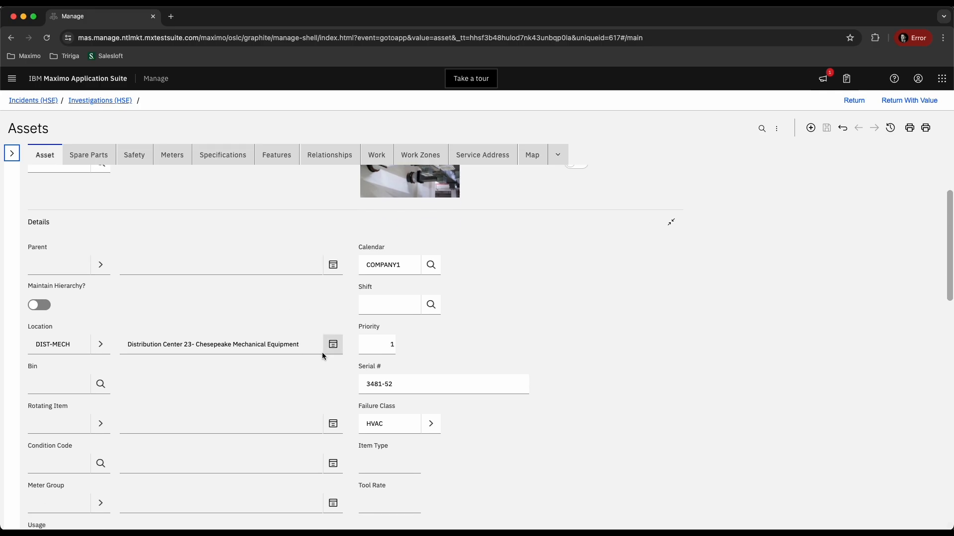
left_click(430, 266)
Step: Open the Failure Codes application for the HVAC failure class
left_click(460, 305)
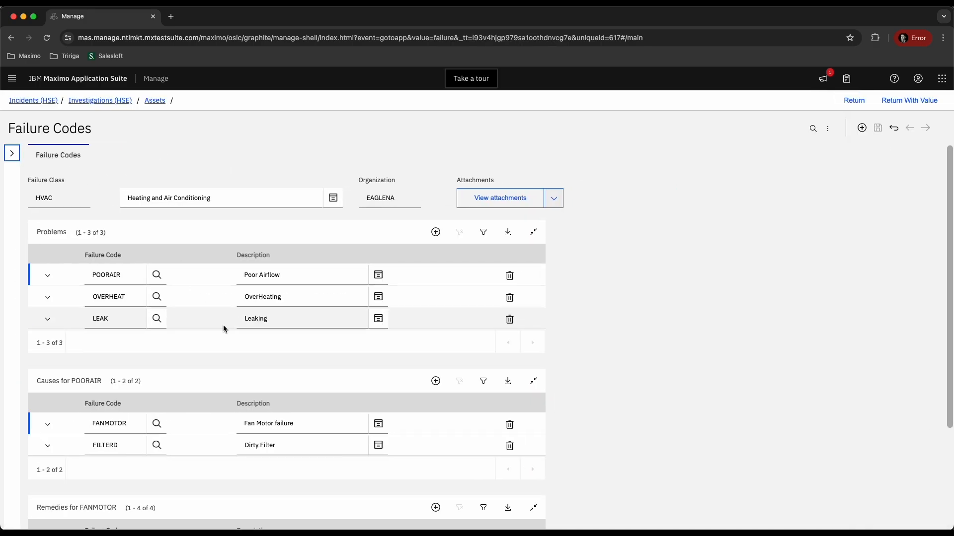
scroll(208, 282, "down", 1)
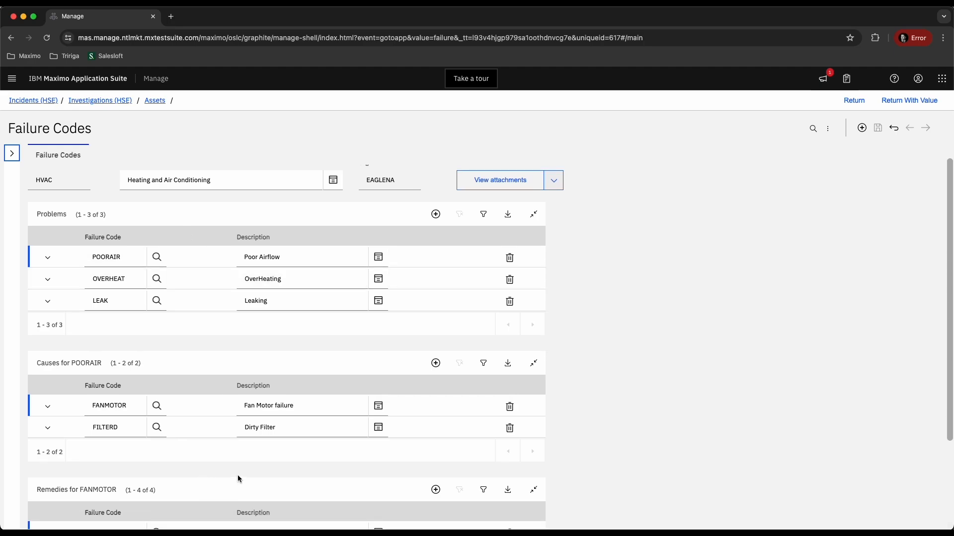
scroll(237, 475, "down", 1)
scroll(237, 448, "down", 2)
scroll(229, 410, "up", 3)
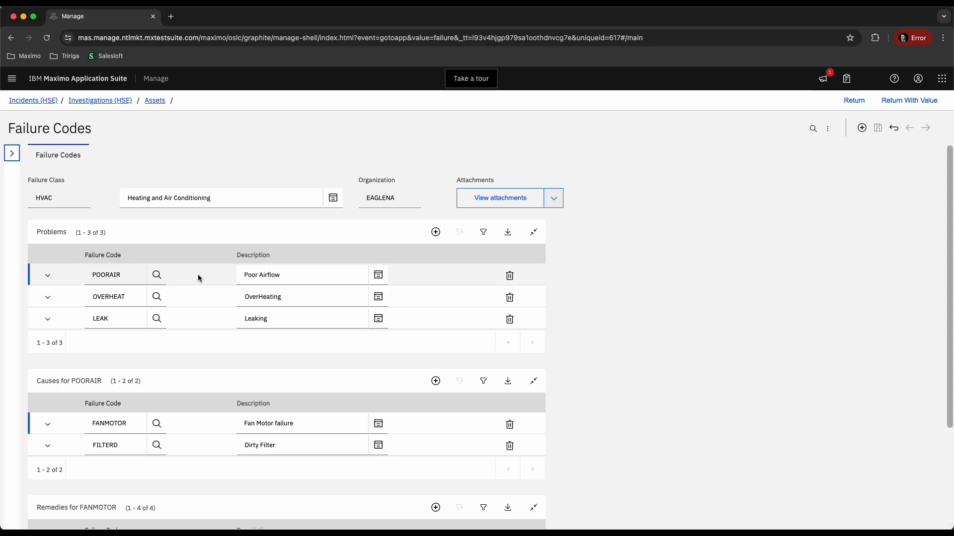
Step: Review the causes and remedies for problems LEAK, POORAIR and OVERHEAT
left_click(206, 322)
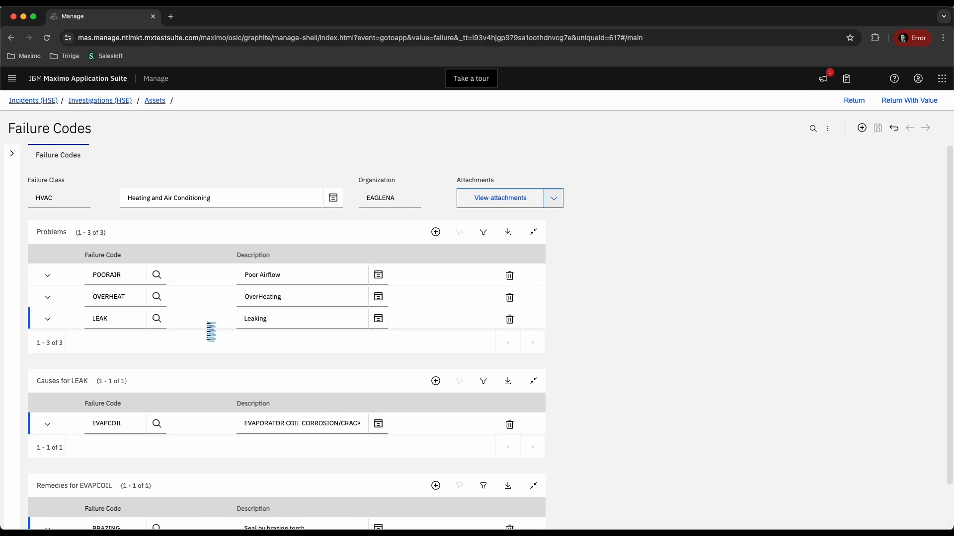
scroll(215, 337, "down", 2)
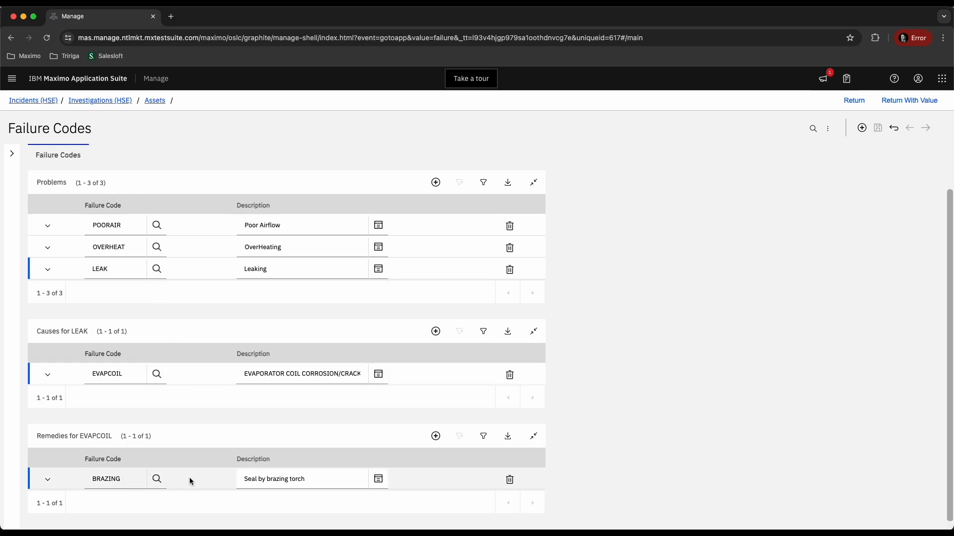
left_click(194, 228)
left_click(223, 247)
left_click(219, 269)
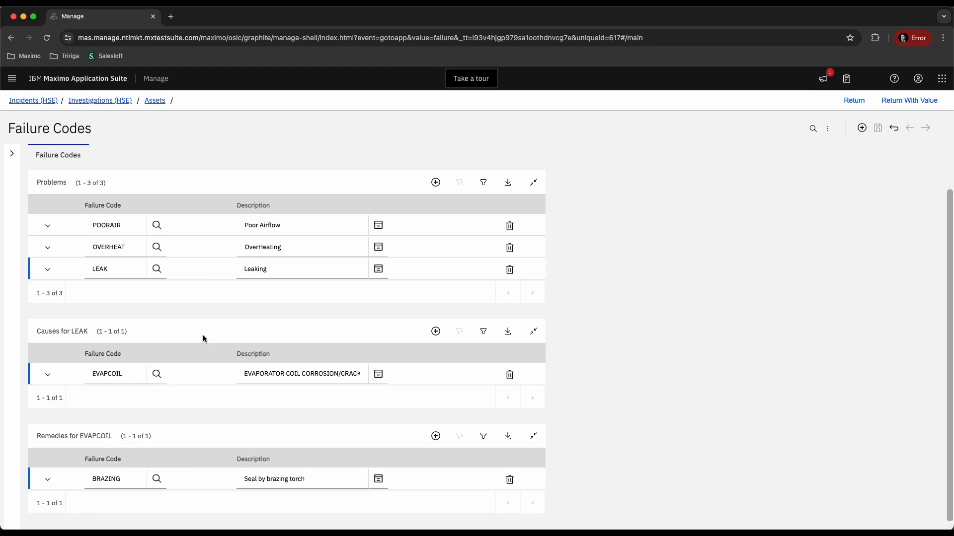
scroll(234, 318, "down", 1)
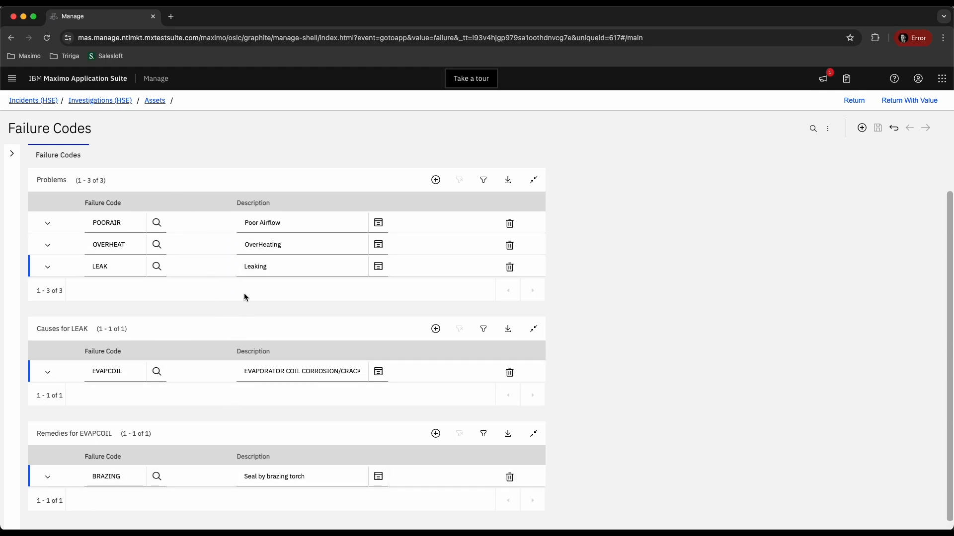
Step: Highlight LEAK's EVAPCOIL cause and BRAZING remedy descriptions, then return to investigation 1263
left_click(246, 267)
double_click(245, 266)
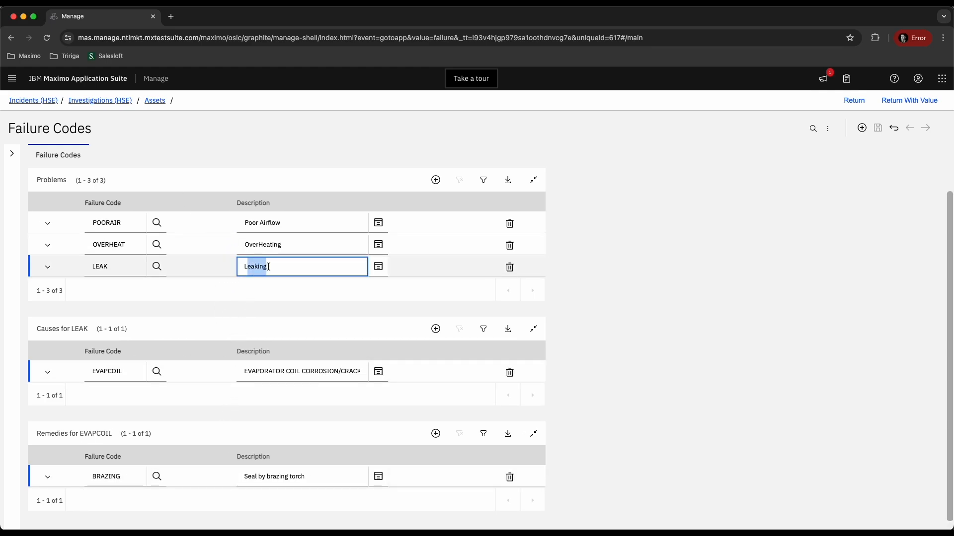
left_click(207, 353)
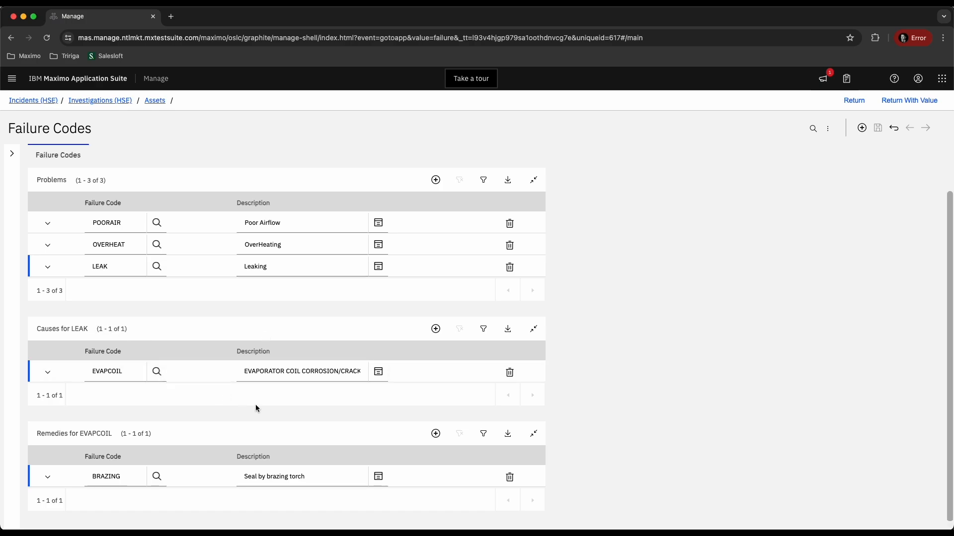
left_click_drag(243, 372, 342, 372)
left_click(188, 431)
left_click_drag(244, 477, 308, 478)
left_click(200, 422)
left_click(117, 100)
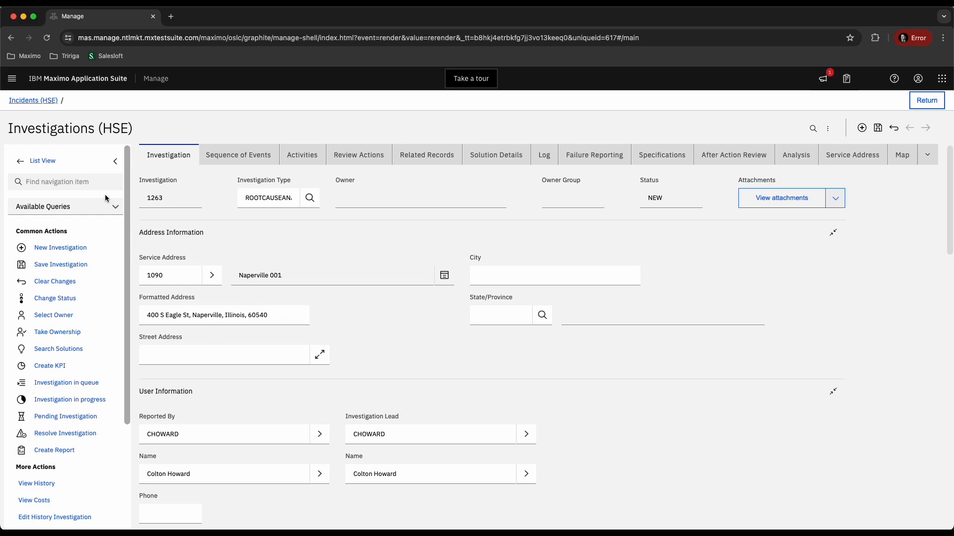
Step: Show investigation 1263's Activities tab, with no activities or time entries yet
left_click(116, 161)
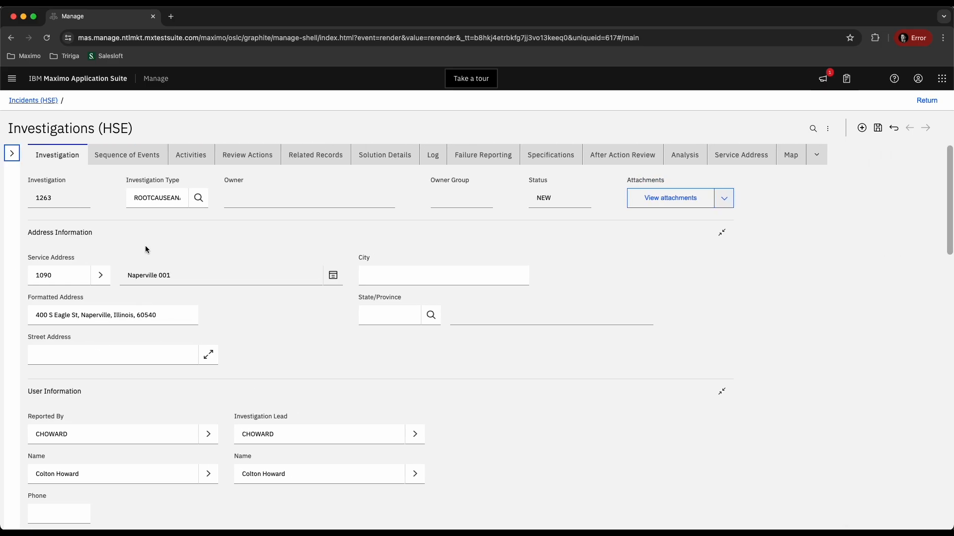
left_click(199, 156)
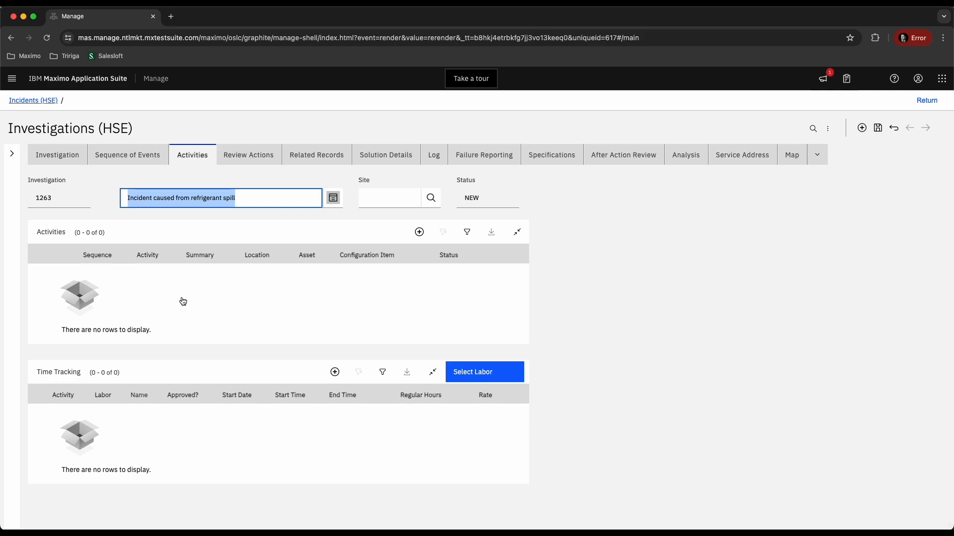
Step: Add an activity summarized 'Isolate Contacts' and save the investigation
left_click(419, 231)
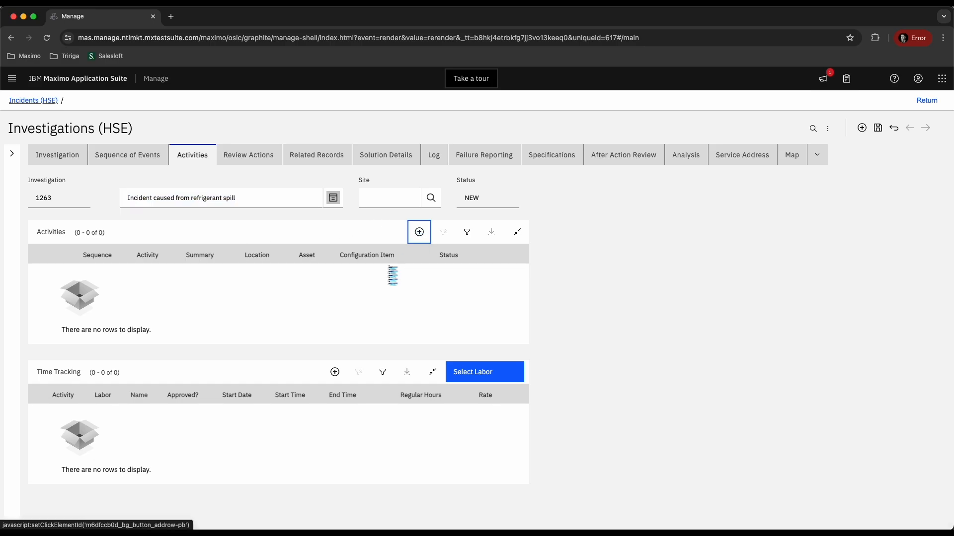
left_click_drag(141, 344, 256, 347)
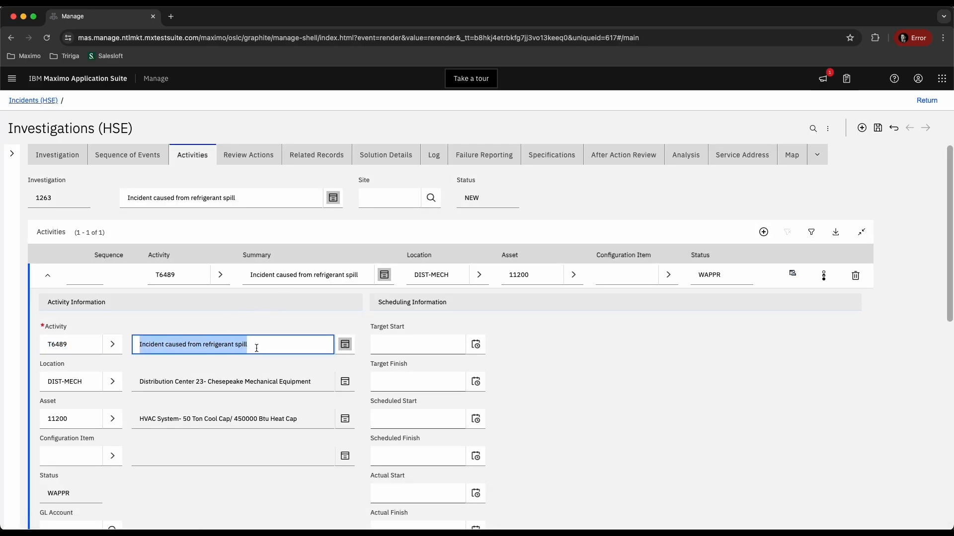
type("Isolate the")
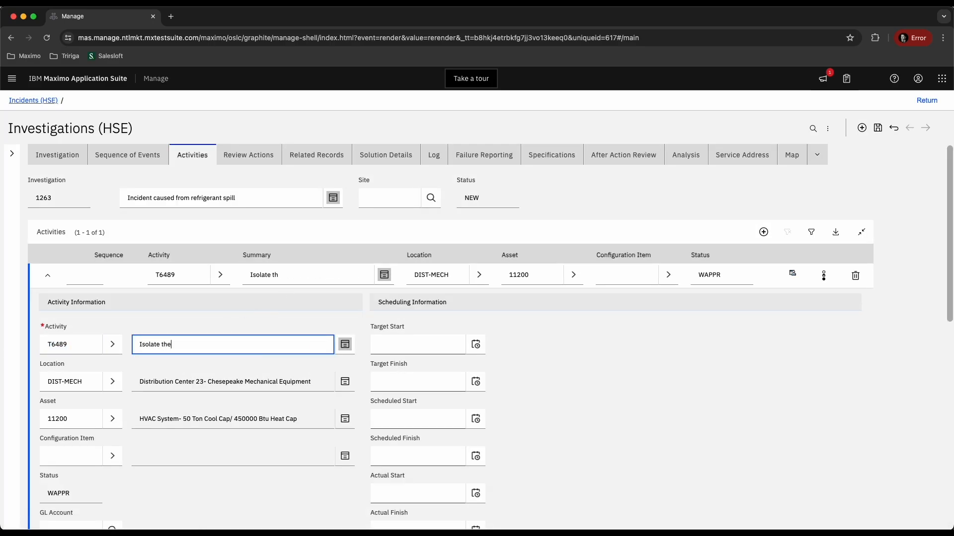
key("BackSpace")
key("BackSpace")
key("BackSpace")
key("BackSpace")
type("Contacts")
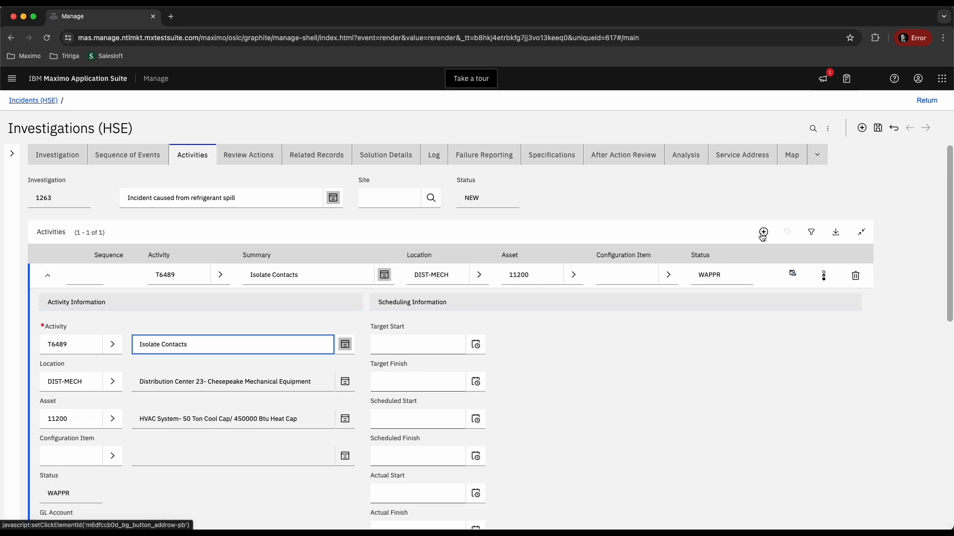
left_click(877, 127)
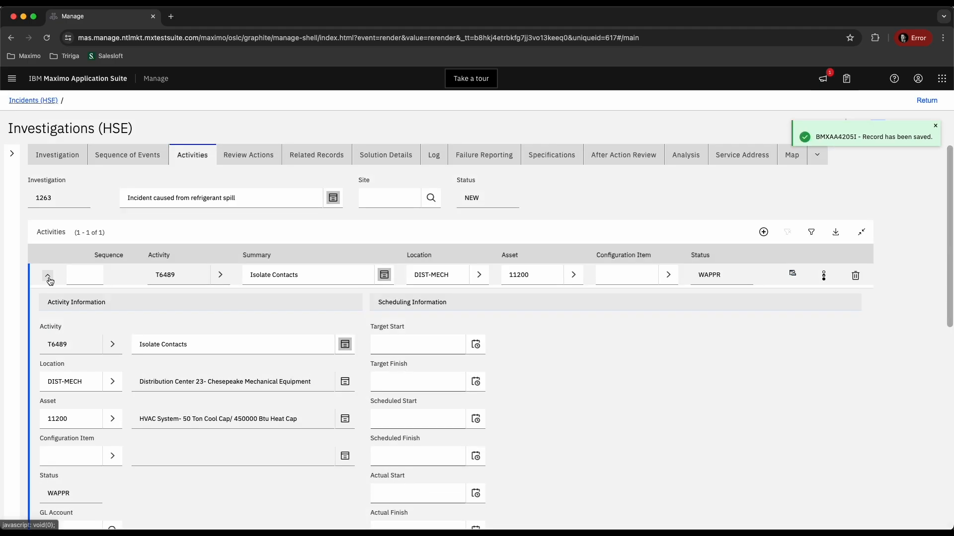
Step: Add a second activity, 'Inspection of the Evaporator', and save again
left_click(764, 232)
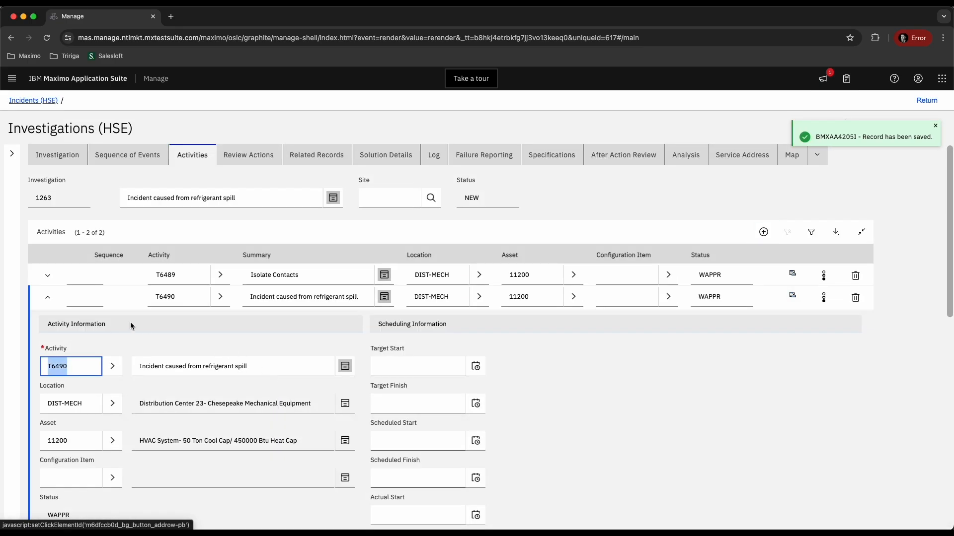
left_click(268, 367)
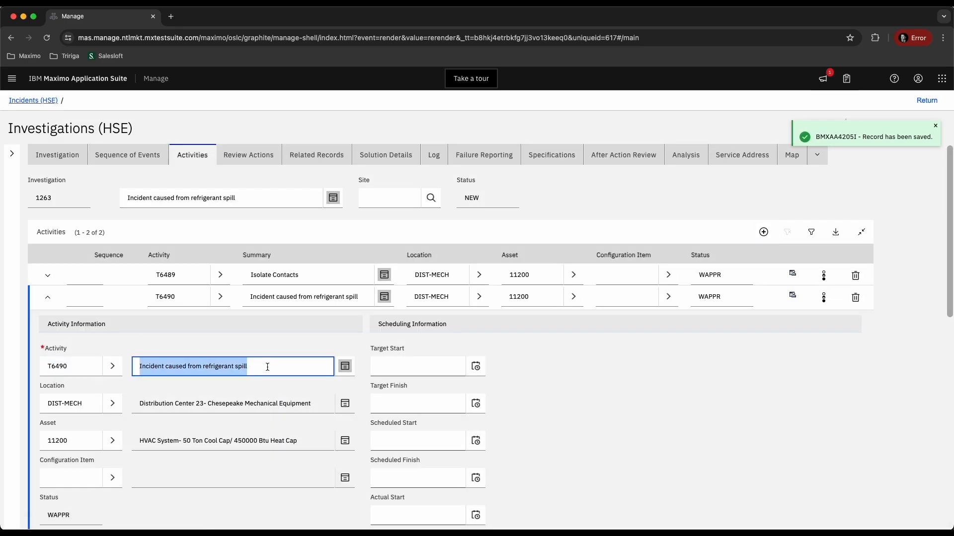
type("Inspec")
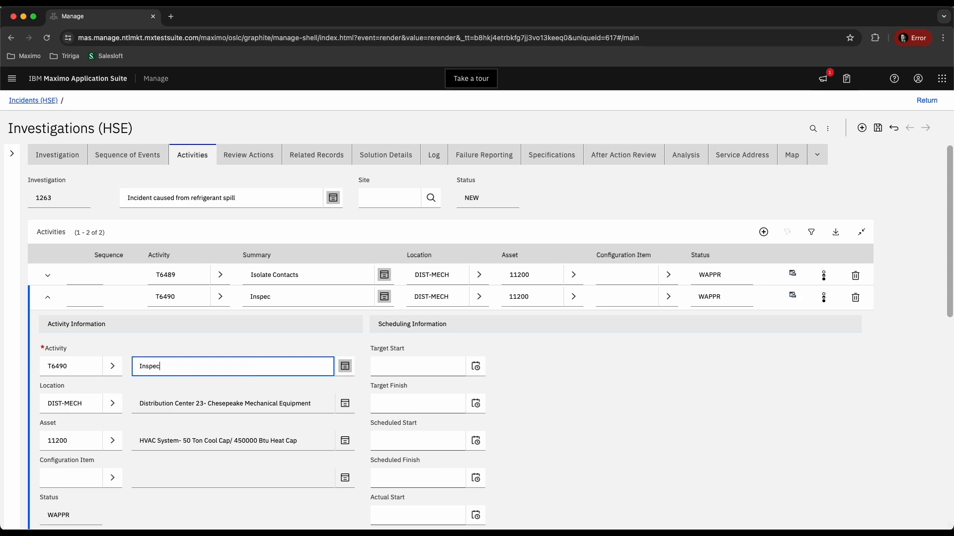
type("tion of the Evaporator")
left_click(47, 297)
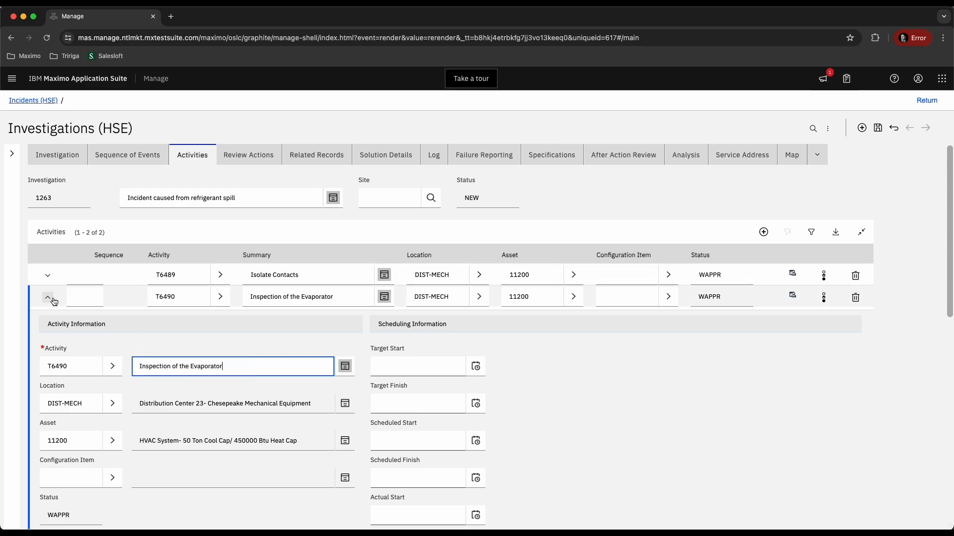
left_click(878, 128)
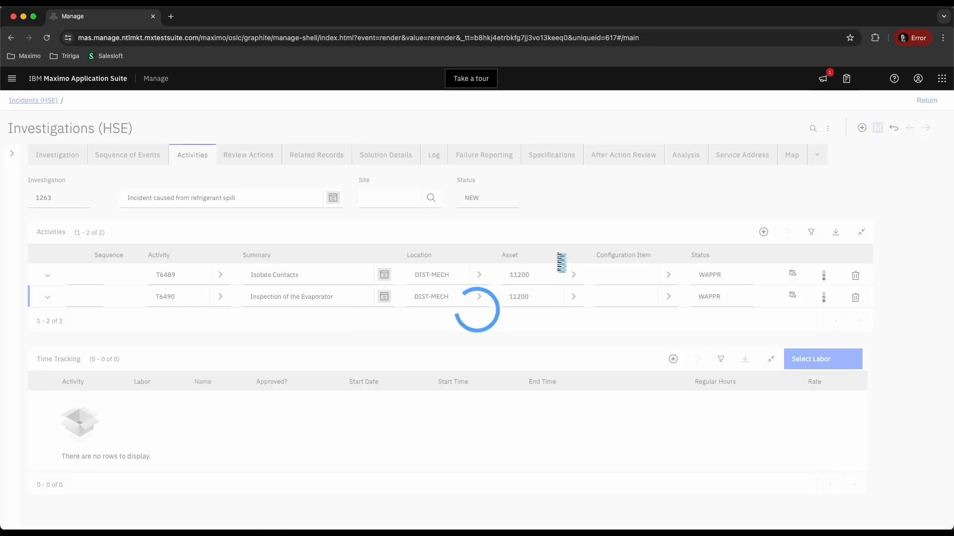
Step: Add a third activity with the summary Repair Leak
left_click(763, 232)
left_click(219, 388)
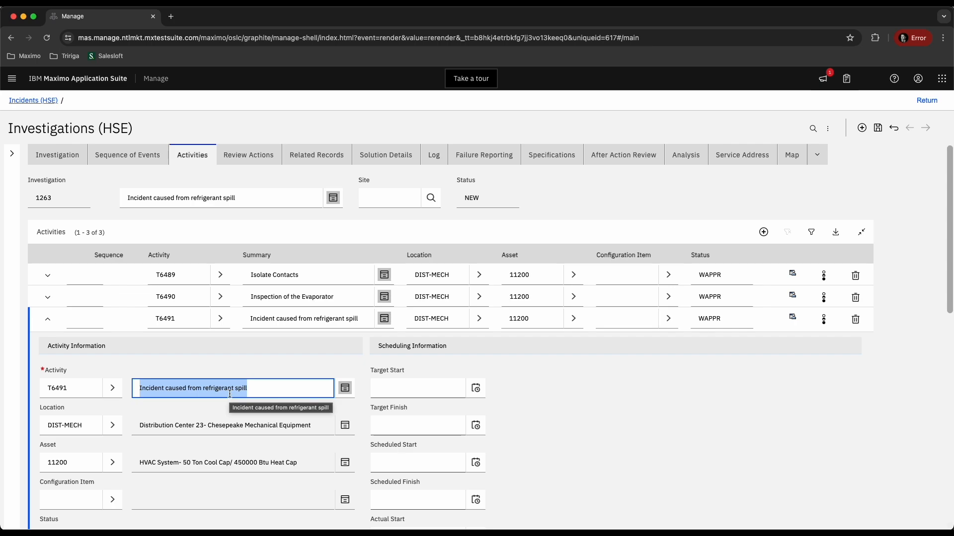
type("Rep")
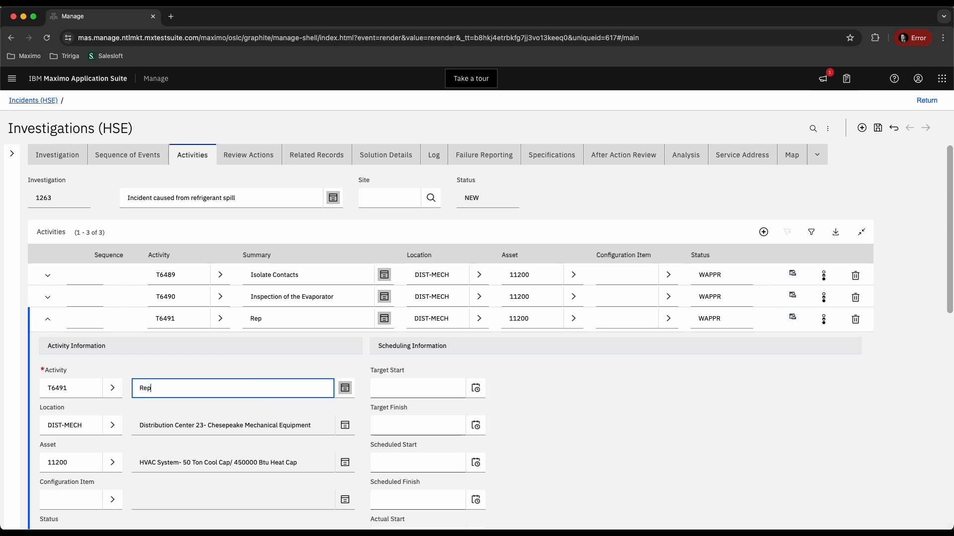
type("ir L")
type("air Leak")
scroll(332, 392, "down", 2)
scroll(343, 410, "down", 4)
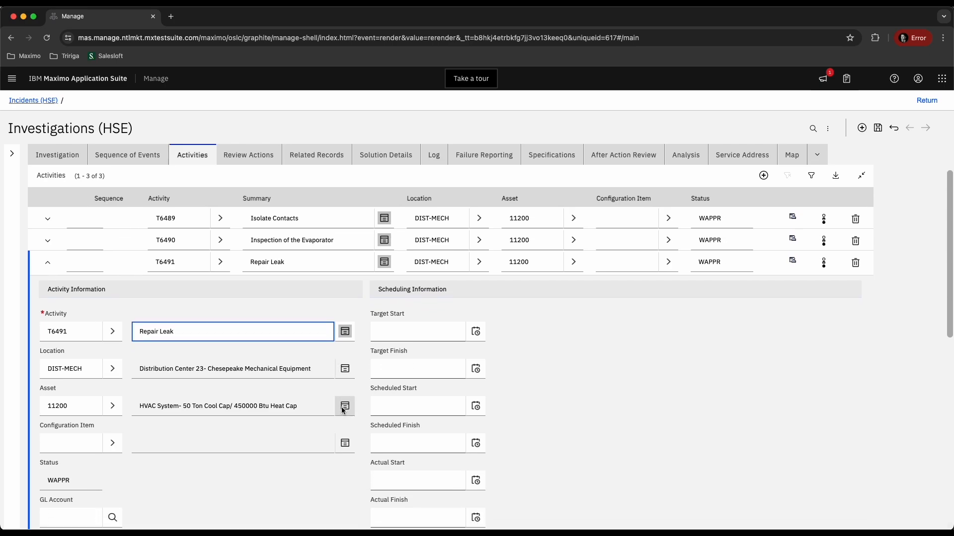
scroll(335, 411, "down", 1)
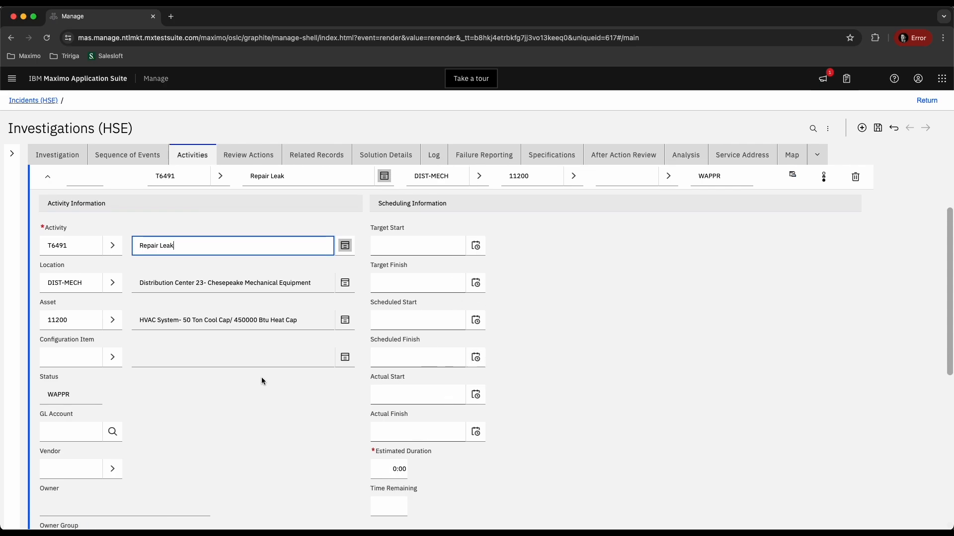
scroll(278, 367, "down", 10)
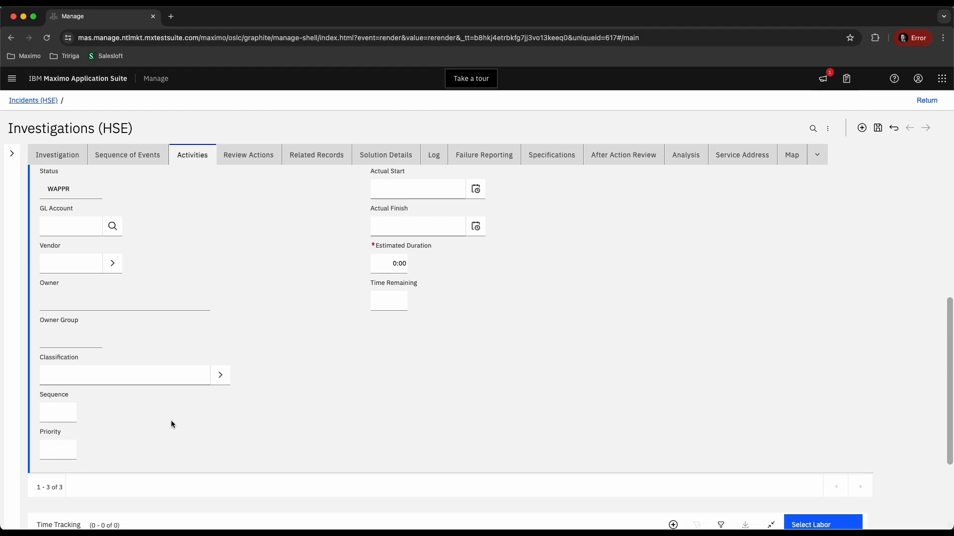
scroll(300, 386, "up", 10)
Step: Save the investigation and begin changing the Isolate Contacts activity's status
left_click(47, 237)
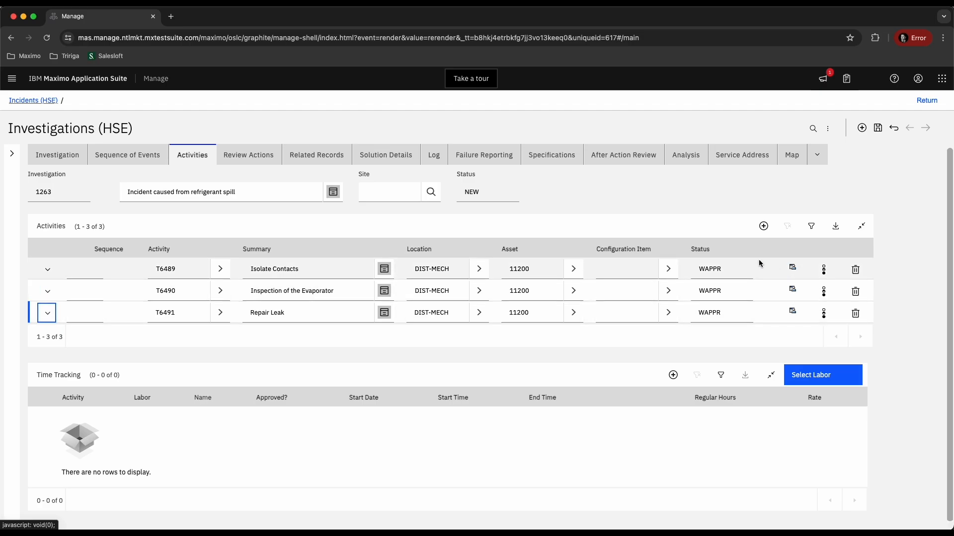
left_click(877, 127)
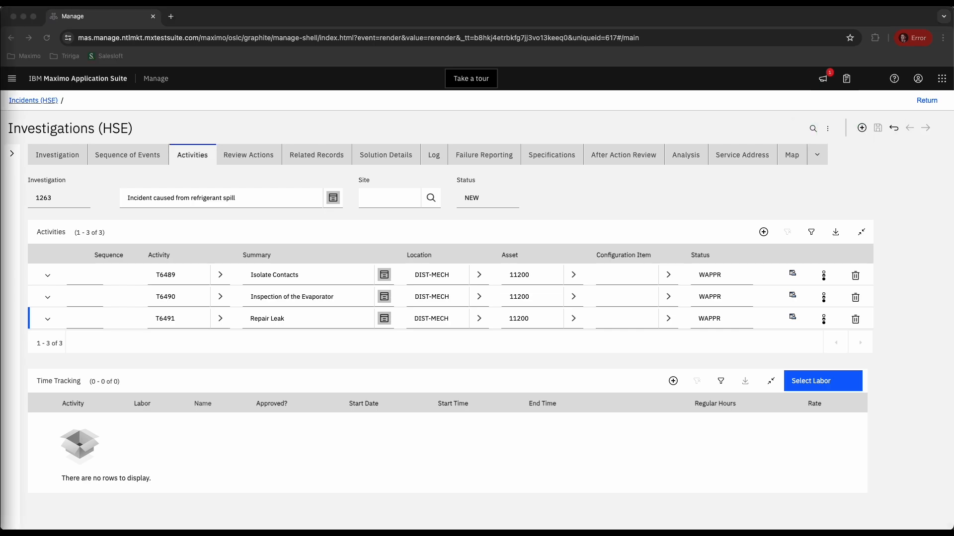
left_click(767, 341)
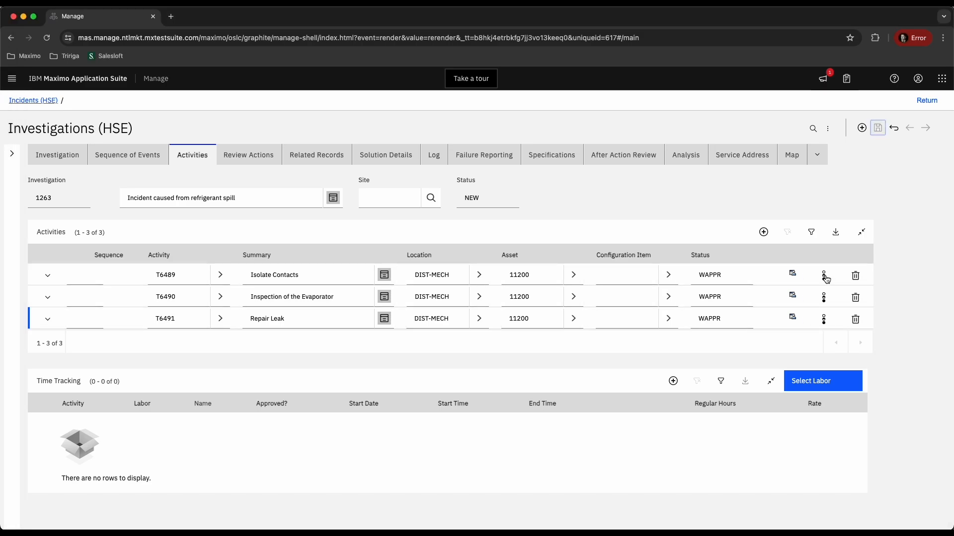
left_click(824, 277)
Step: Approve Isolate Contacts, Inspection of the Evaporator and Repair Leak so each shows APPR
left_click(388, 314)
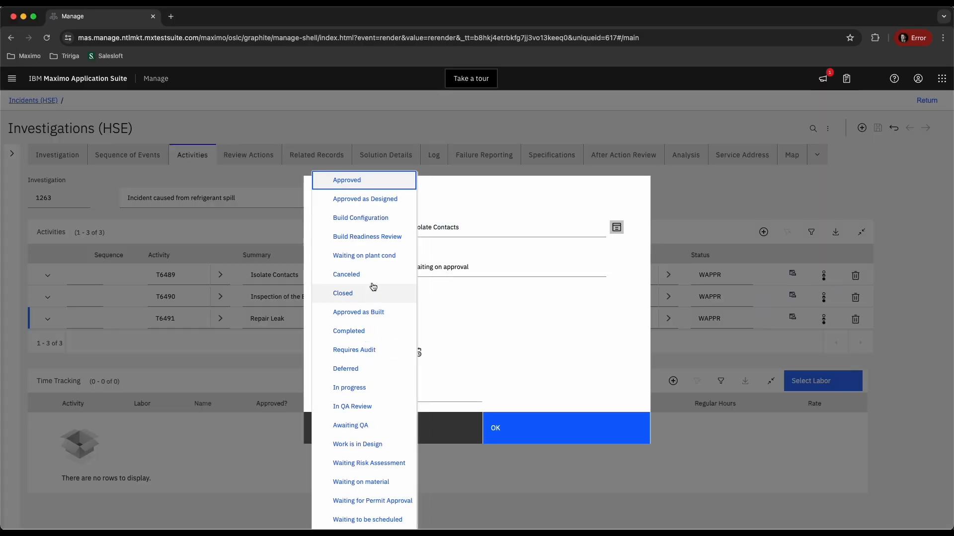
left_click(350, 181)
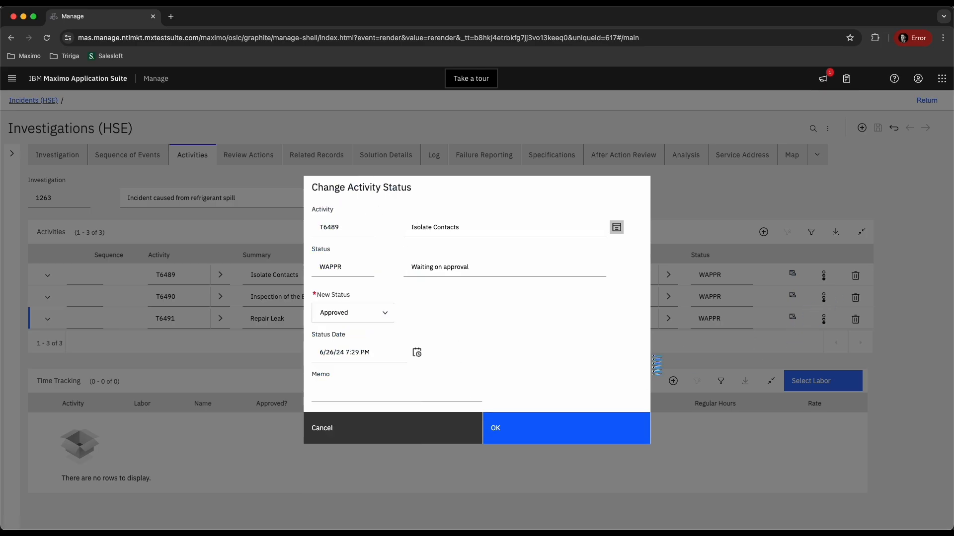
left_click(571, 437)
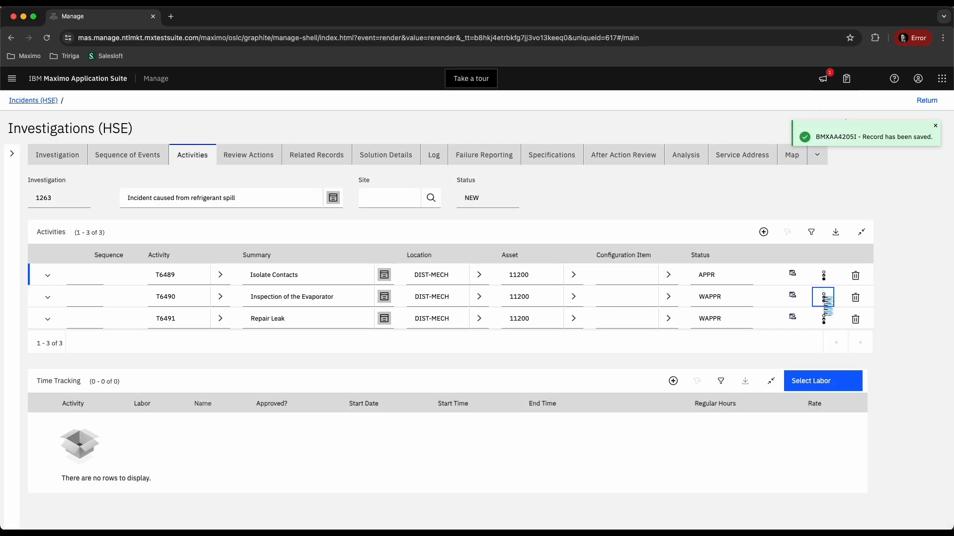
left_click(824, 297)
left_click(383, 317)
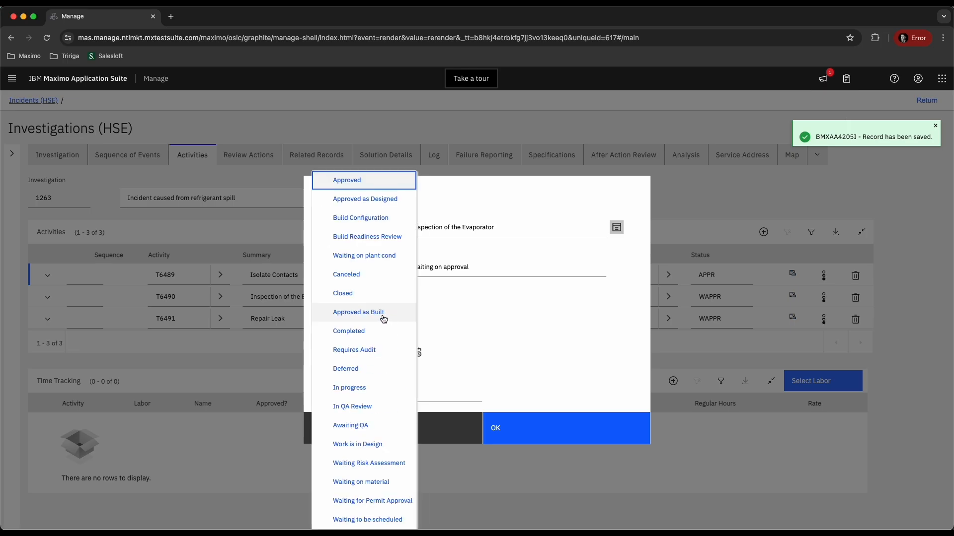
left_click(350, 180)
left_click(512, 418)
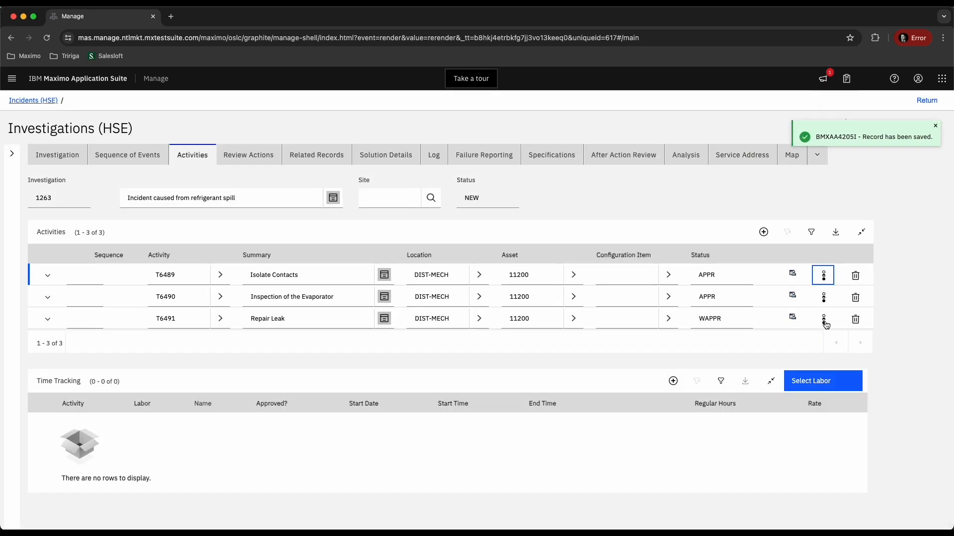
left_click(823, 319)
left_click(386, 317)
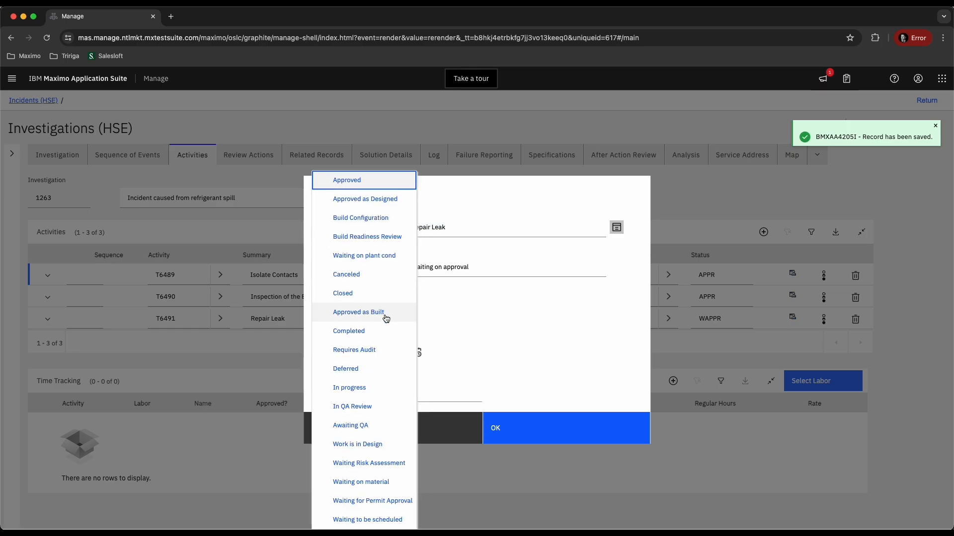
left_click(351, 180)
left_click(536, 439)
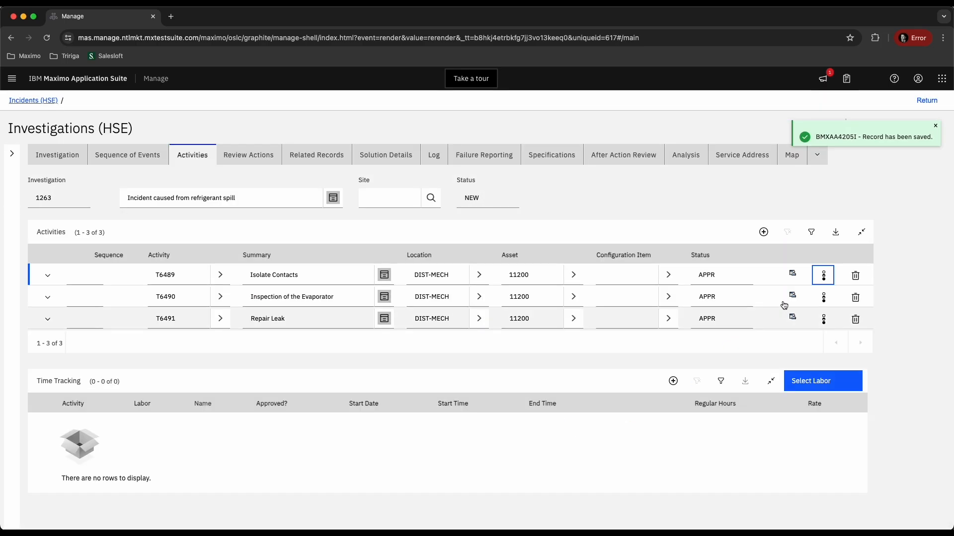
left_click(792, 274)
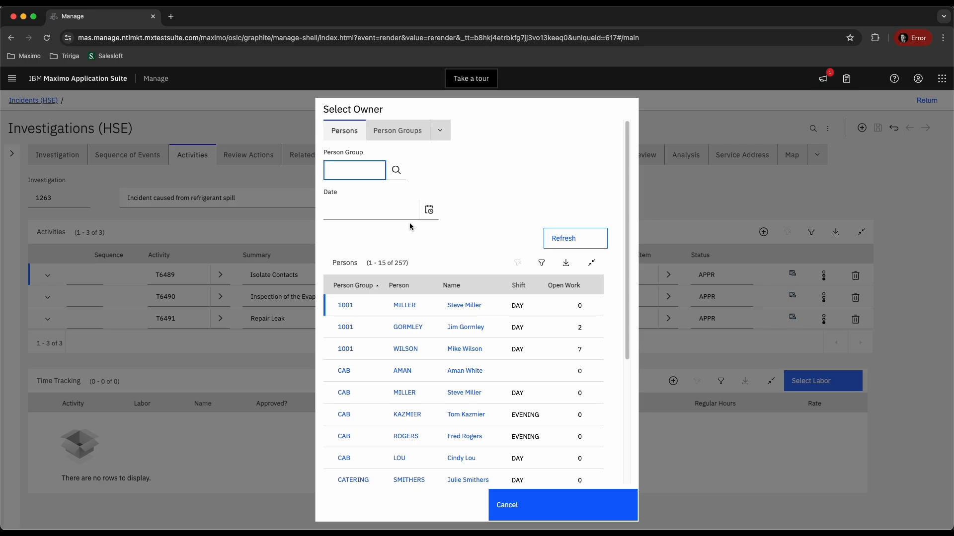
Step: Filter the Select Owner list by person ID and make the matching person owner of Isolate Contacts
left_click(542, 263)
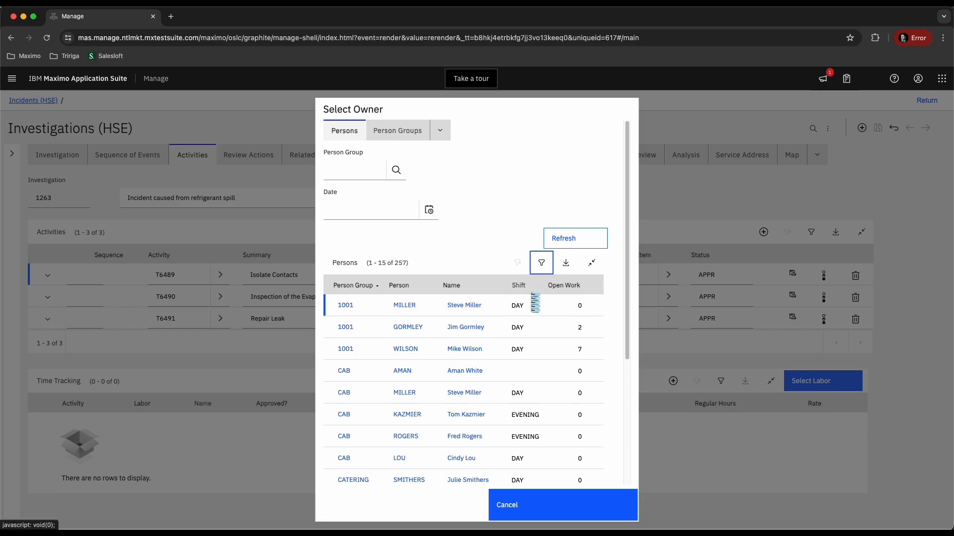
left_click(361, 311)
type("CHOWARD")
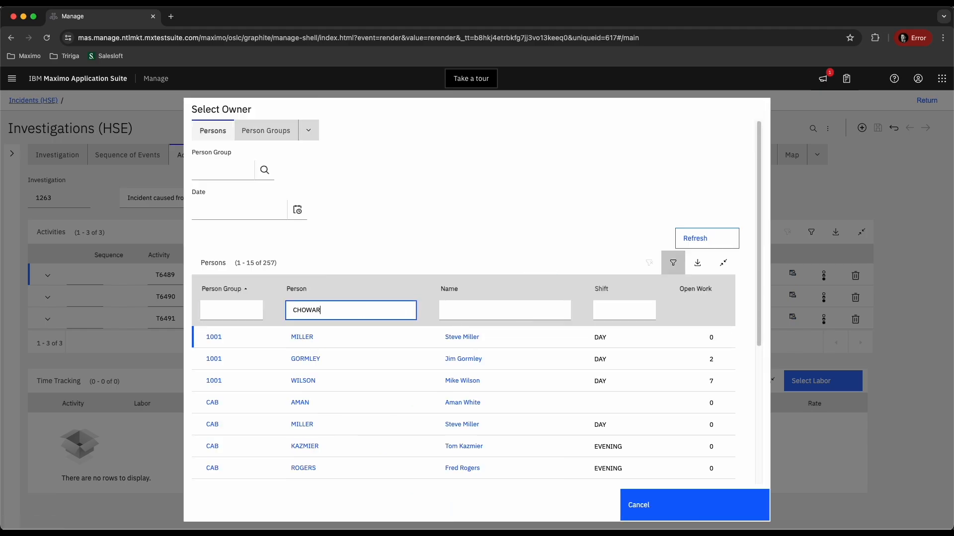
key("Return")
left_click(313, 382)
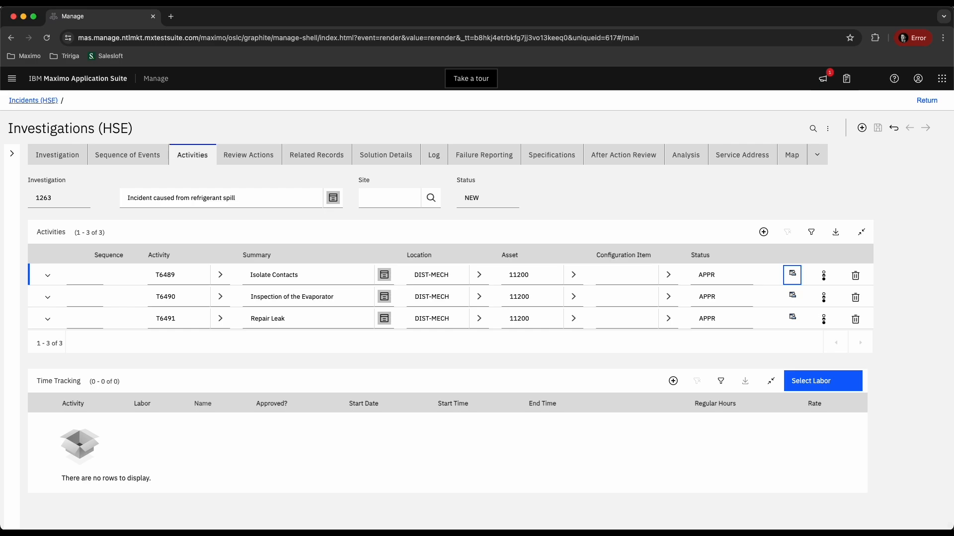
Step: Add a new time-tracking entry and enter the worker's person ID as labor
left_click(673, 381)
scroll(314, 363, "down", 3)
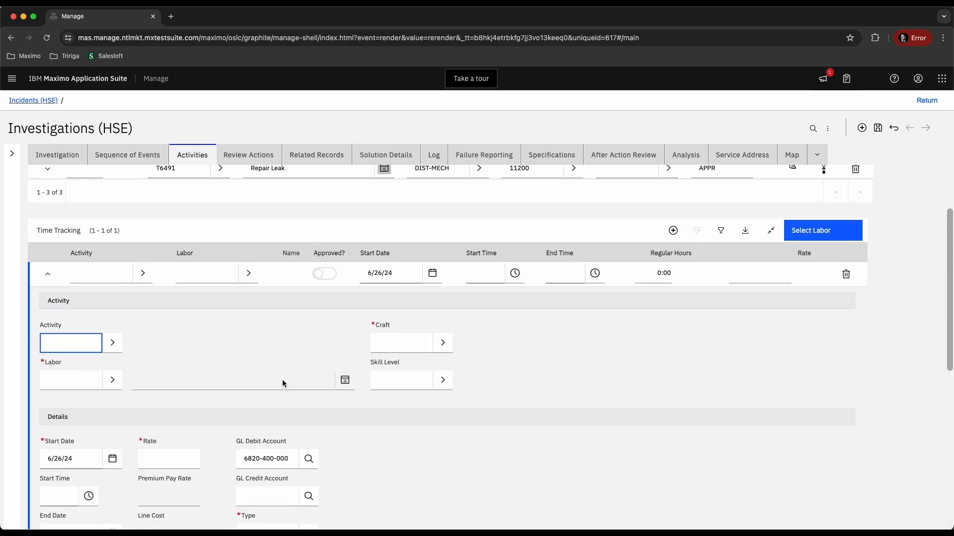
scroll(169, 334, "up", 3)
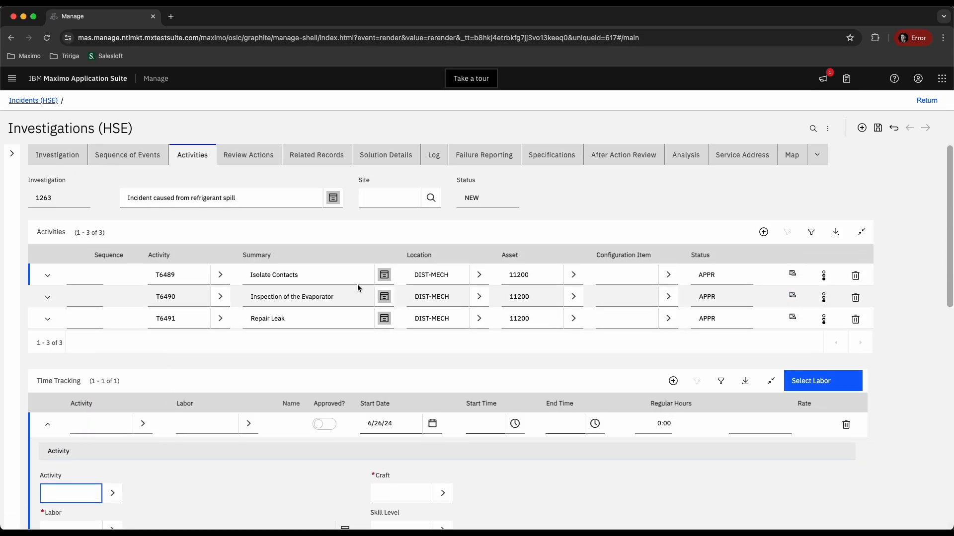
scroll(258, 365, "down", 4)
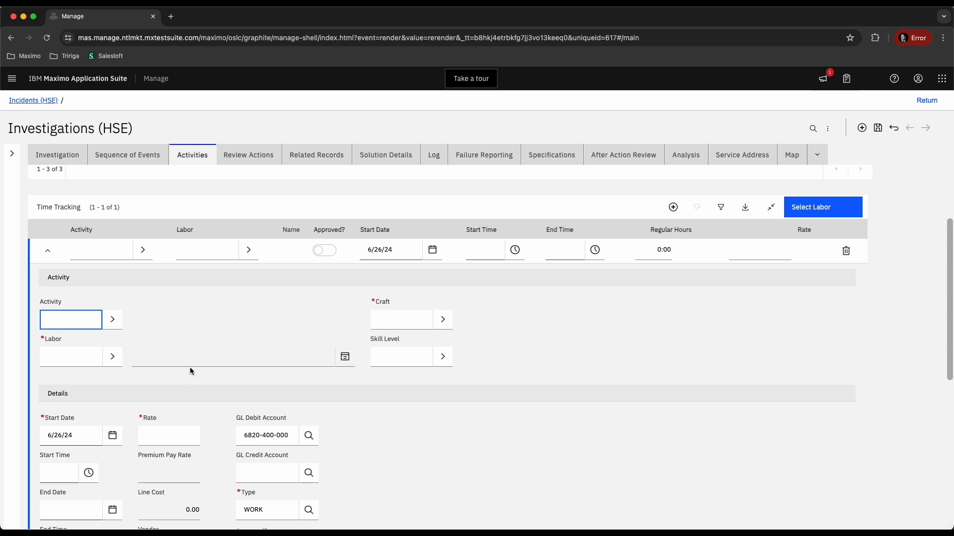
scroll(332, 276, "up", 2)
left_click(92, 442)
type("CHOWARD")
key("Tab")
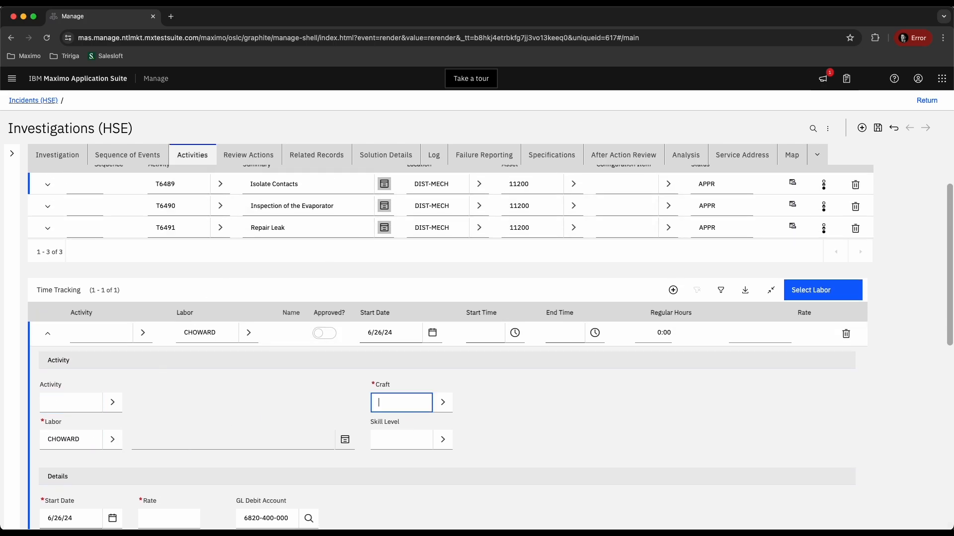
Step: Set the time entry's activity to T6489 via Select Value
left_click(438, 402)
left_click(182, 437)
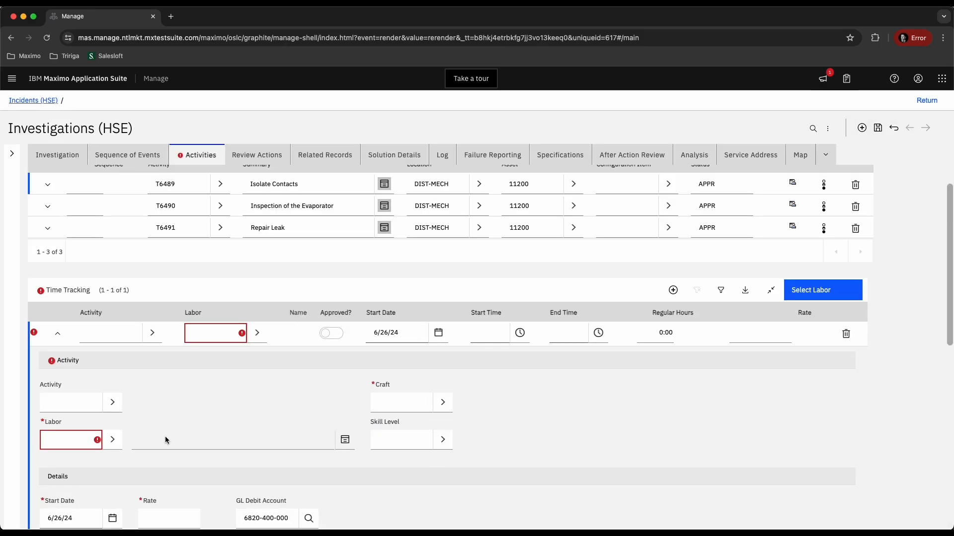
left_click(119, 443)
left_click(112, 403)
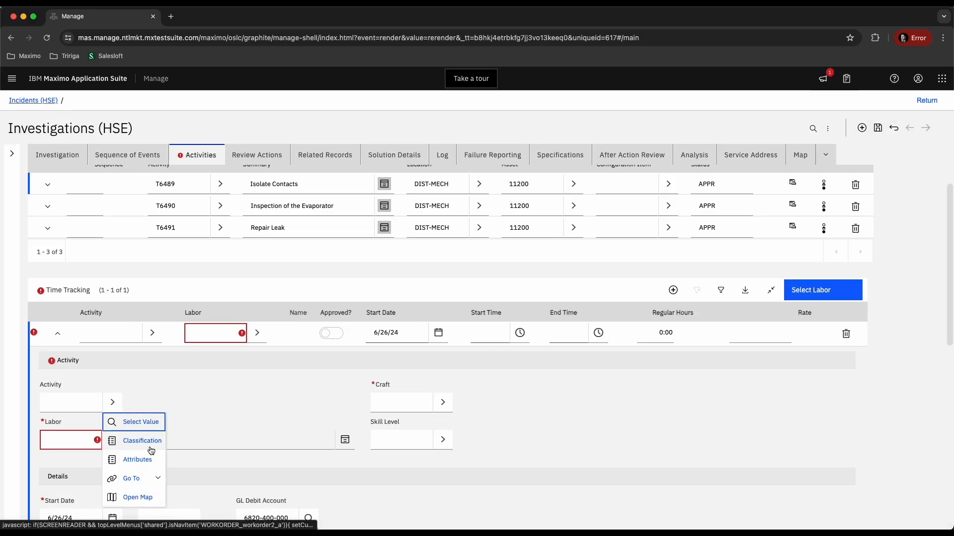
left_click(736, 179)
left_click(113, 404)
left_click(138, 422)
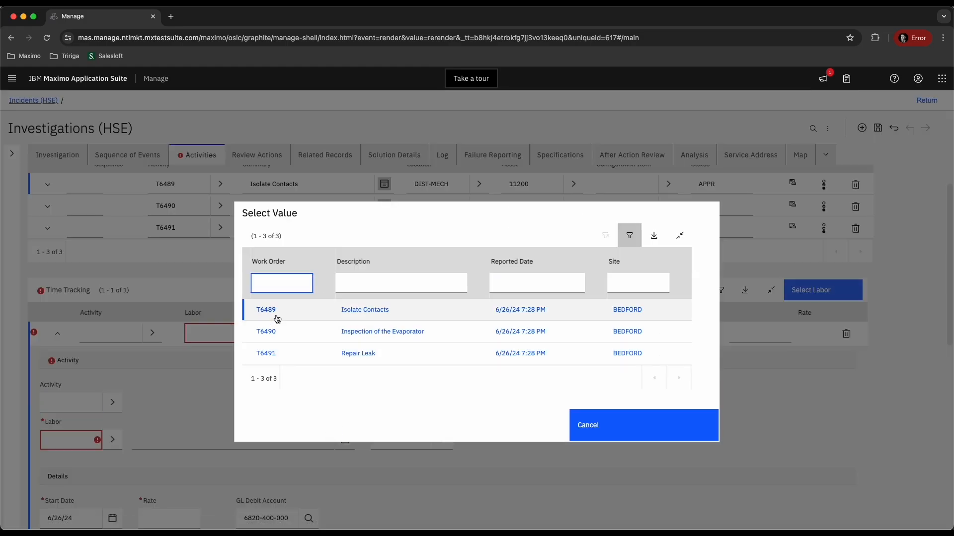
left_click(267, 309)
Step: Filter the labor list by the worker's name and pick the ELECT-craft labor record
scroll(164, 437, "down", 3)
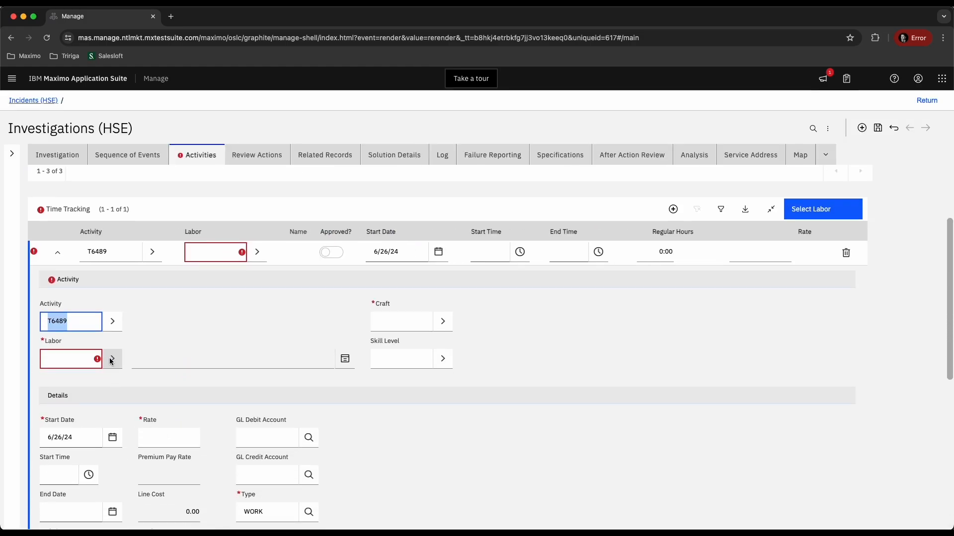
scroll(177, 358, "up", 5)
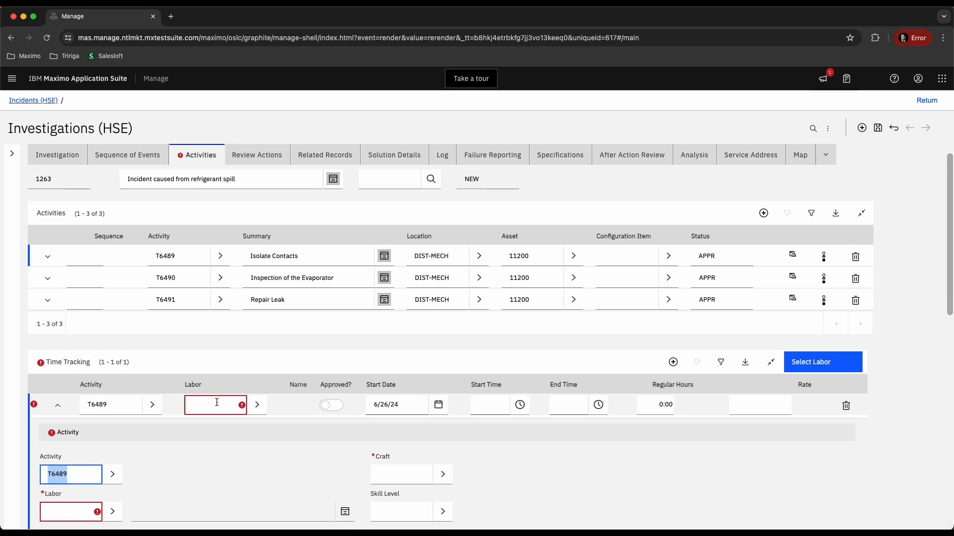
scroll(217, 402, "down", 3)
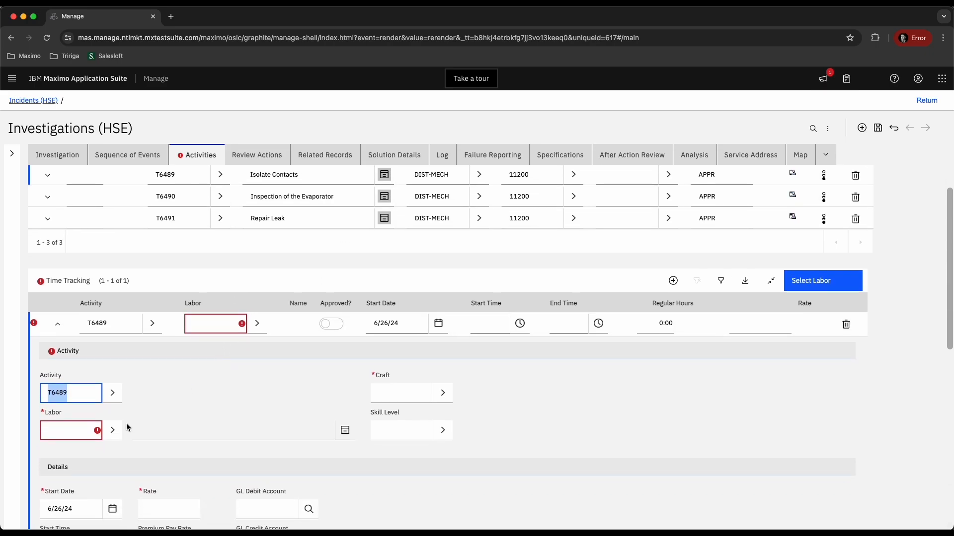
left_click(112, 430)
left_click(147, 450)
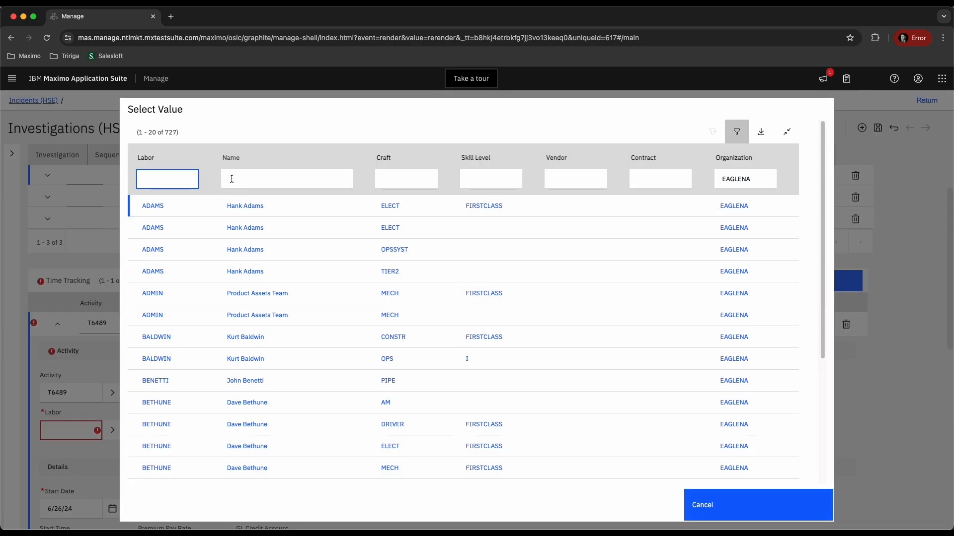
left_click(230, 179)
type("colton")
key("Return")
left_click(180, 310)
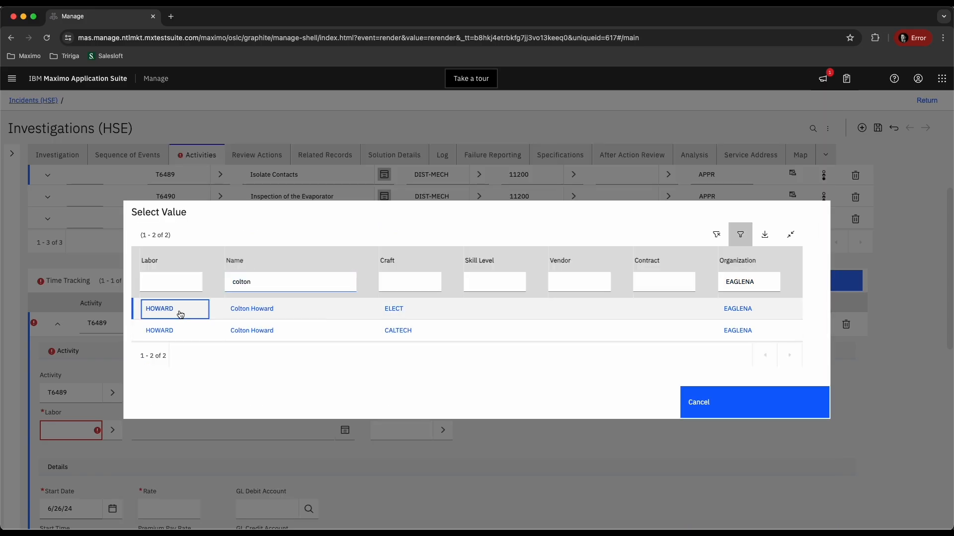
Step: Check the entry's 17.00 rate and collapse the time-tracking entry details
scroll(232, 396, "down", 3)
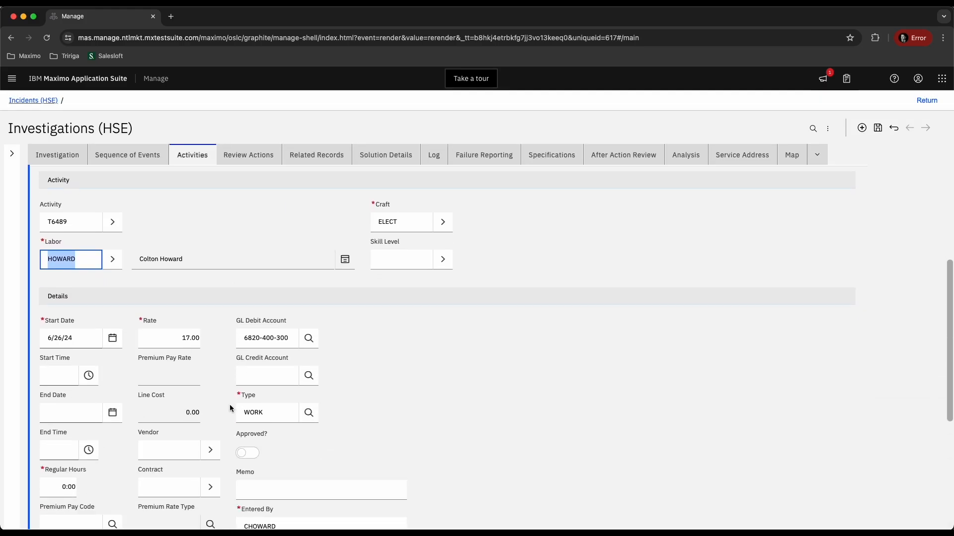
scroll(230, 409, "down", 2)
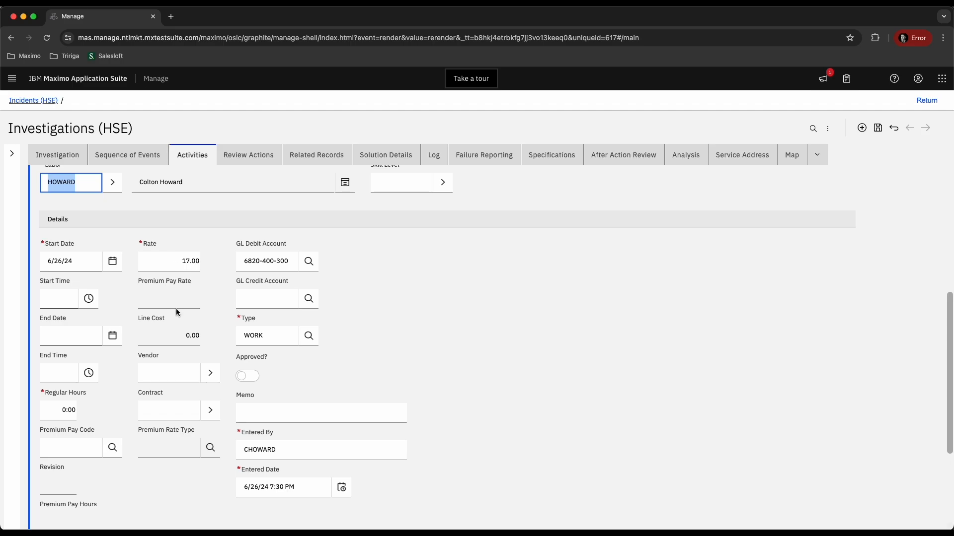
left_click_drag(180, 262, 205, 265)
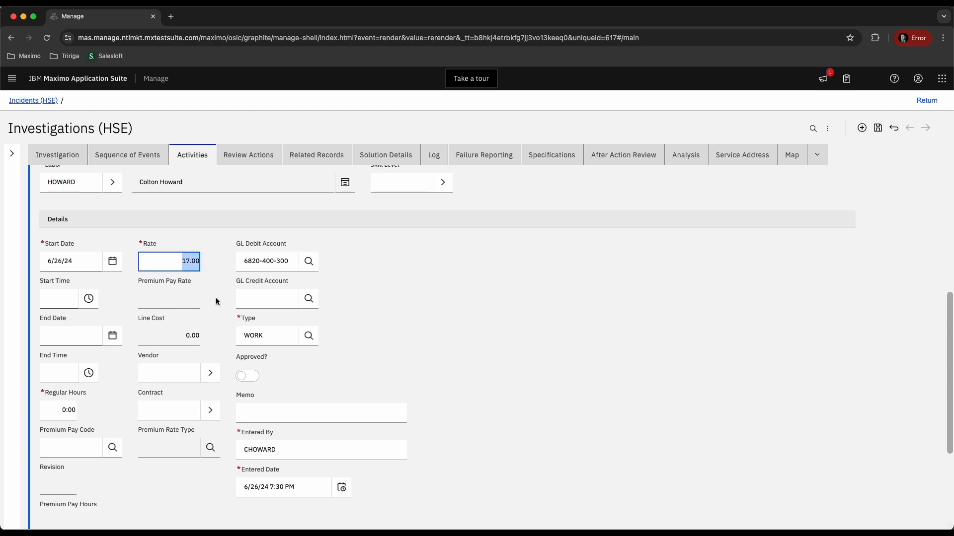
scroll(216, 299, "down", 1)
scroll(219, 340, "down", 1)
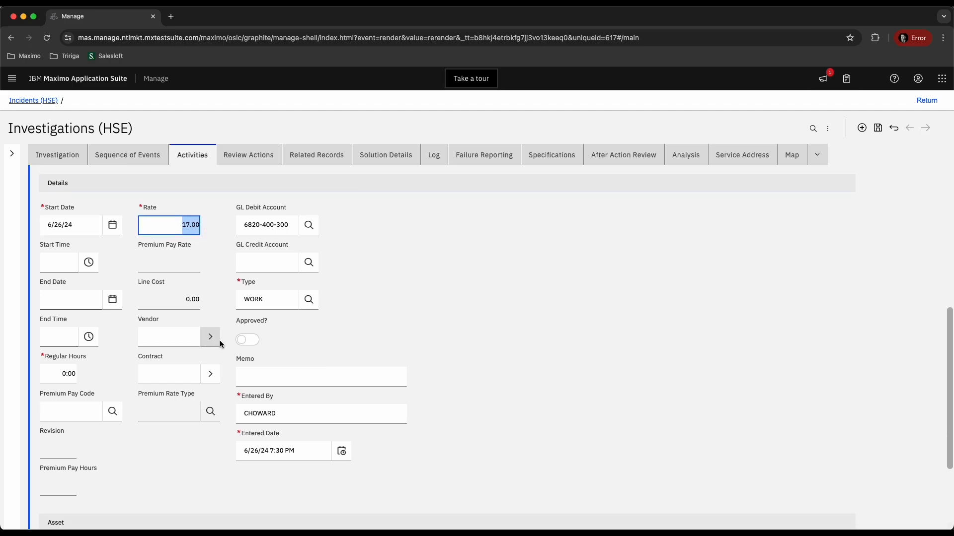
scroll(194, 332, "down", 2)
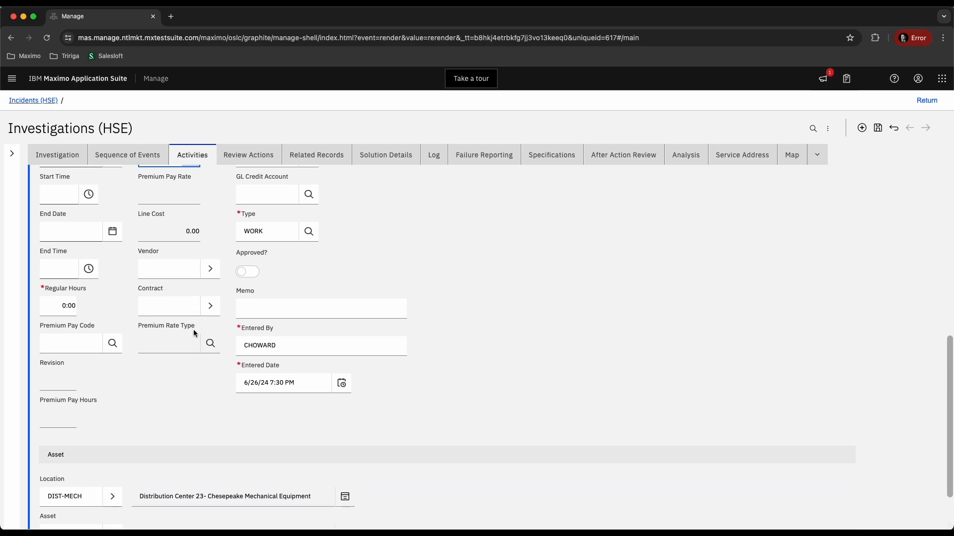
scroll(192, 329, "up", 3)
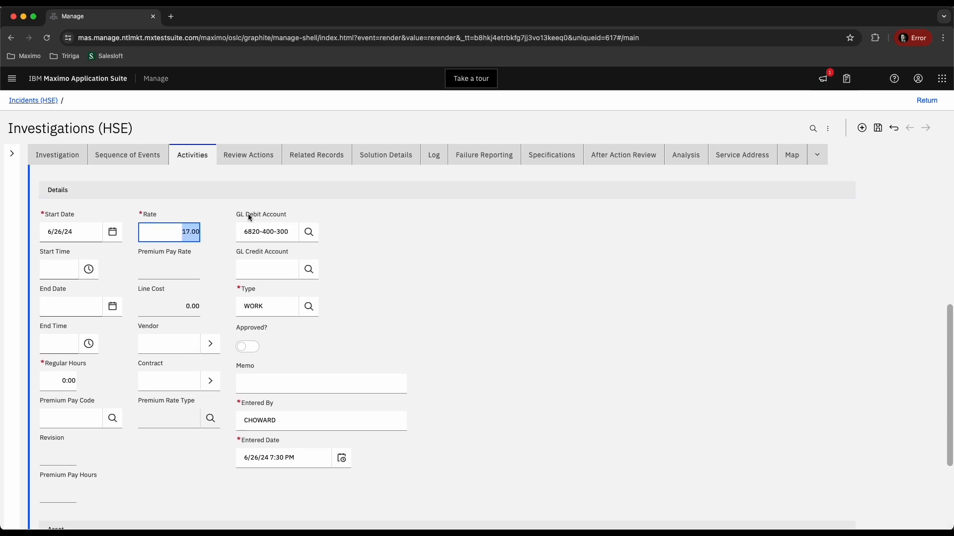
scroll(183, 320, "down", 3)
scroll(183, 318, "up", 5)
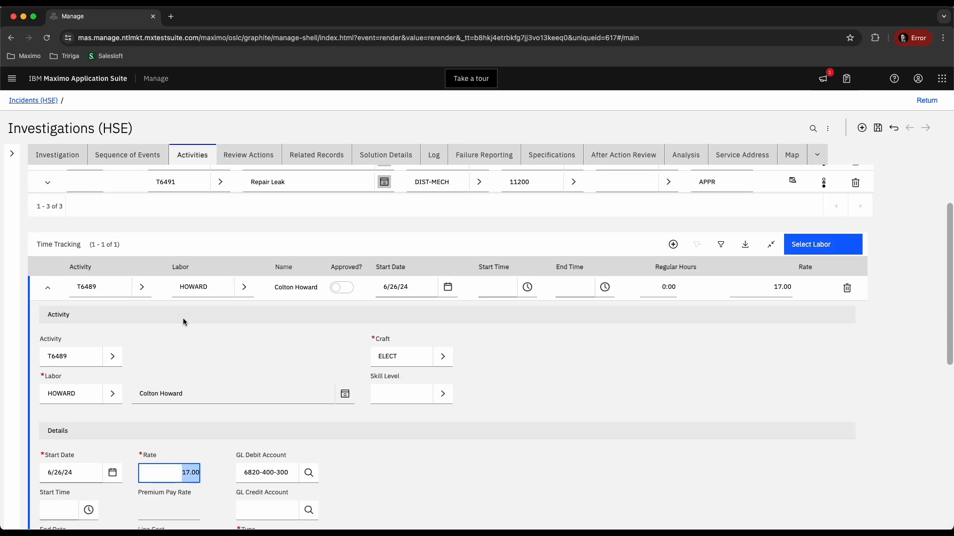
left_click(47, 296)
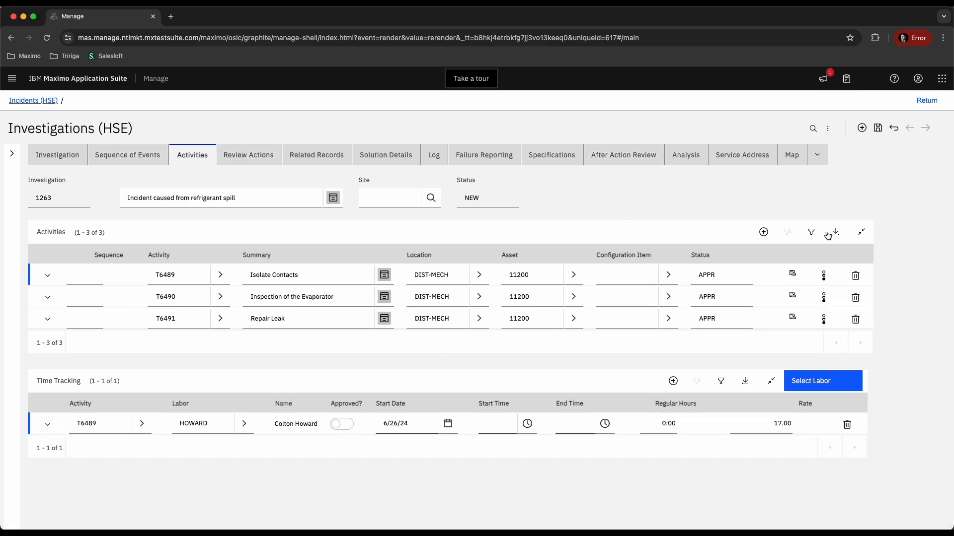
Step: Save investigation 1263 so the T6489 time entry is stored as Approved
left_click(878, 128)
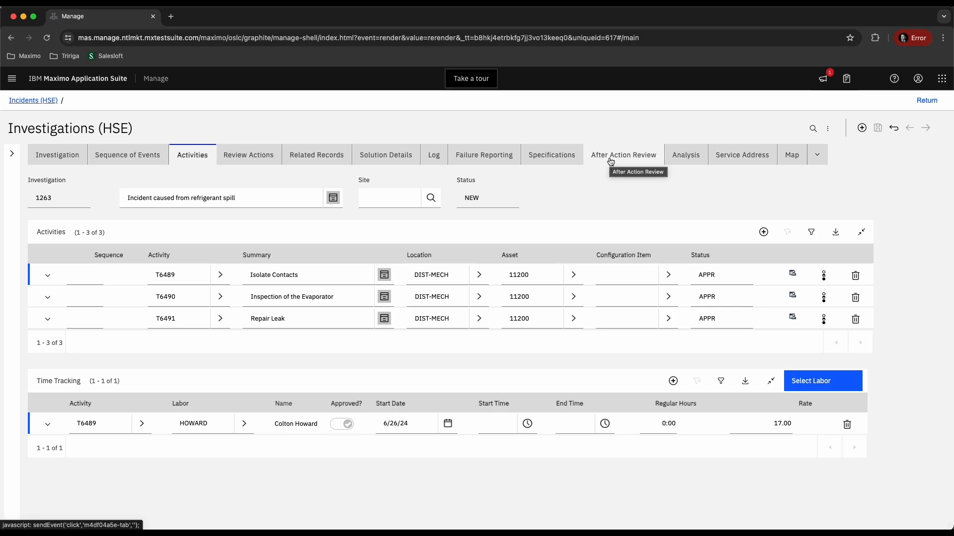
Step: Open the Analysis tab's Cause Analysis sub-tab for investigation 1263
left_click(687, 158)
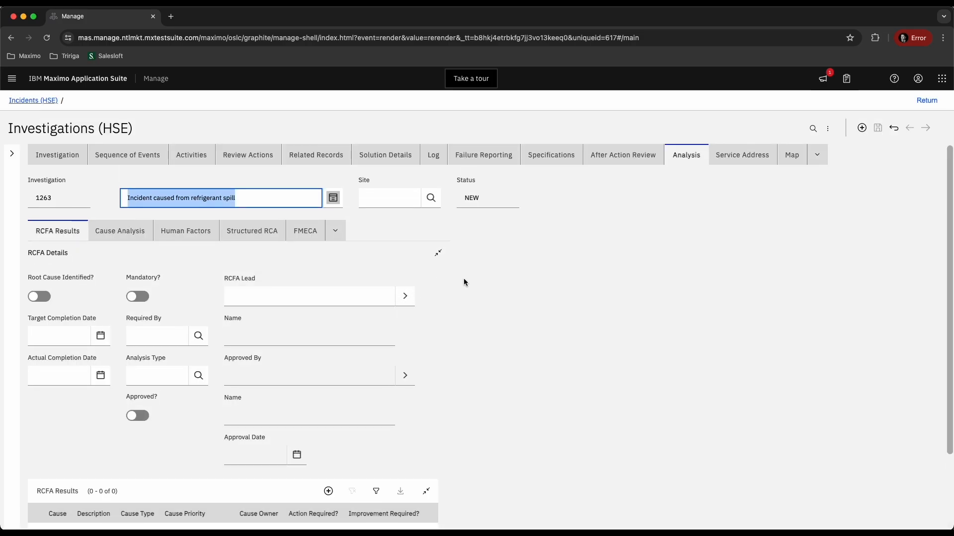
left_click(130, 232)
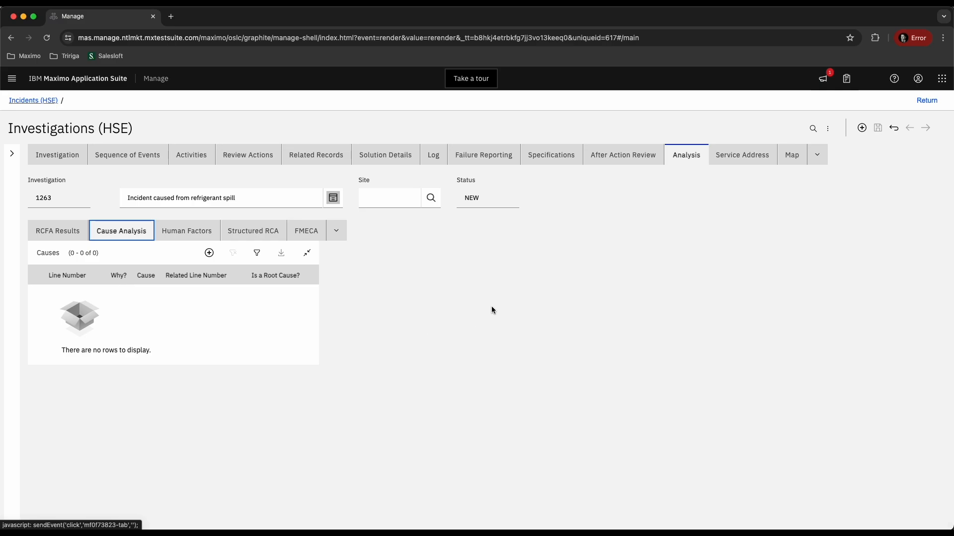
Step: Add cause line 1 with Why LEAK and Cause Corrosion
left_click(209, 253)
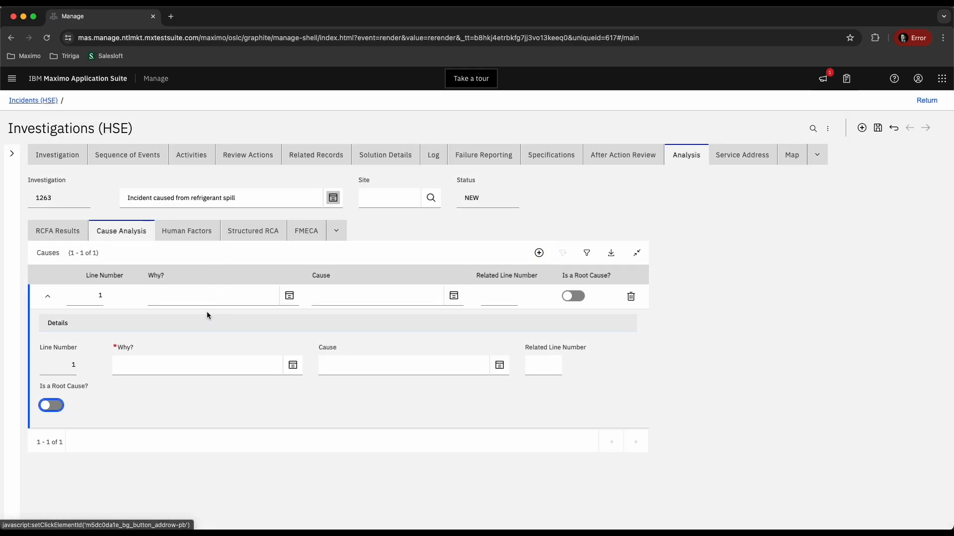
left_click(170, 367)
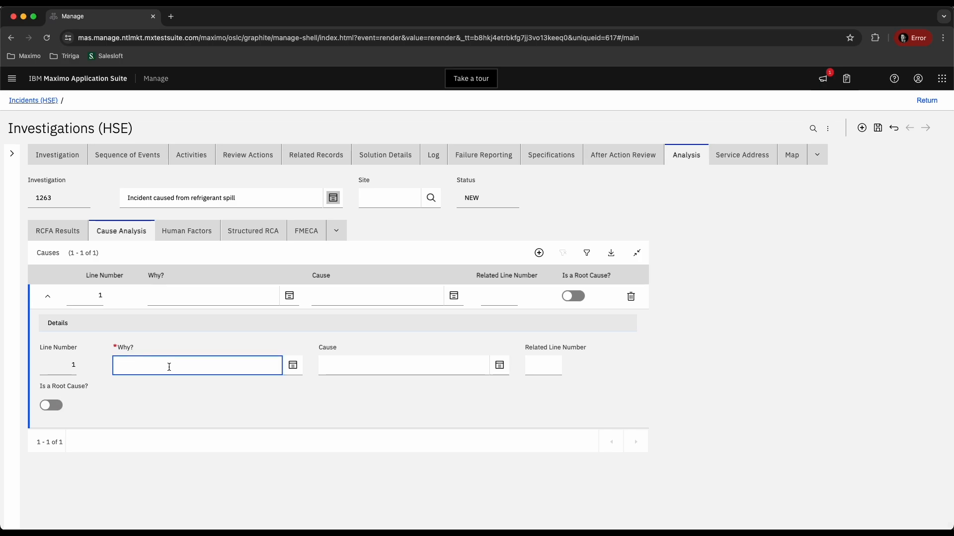
type("LEAK")
key("Tab")
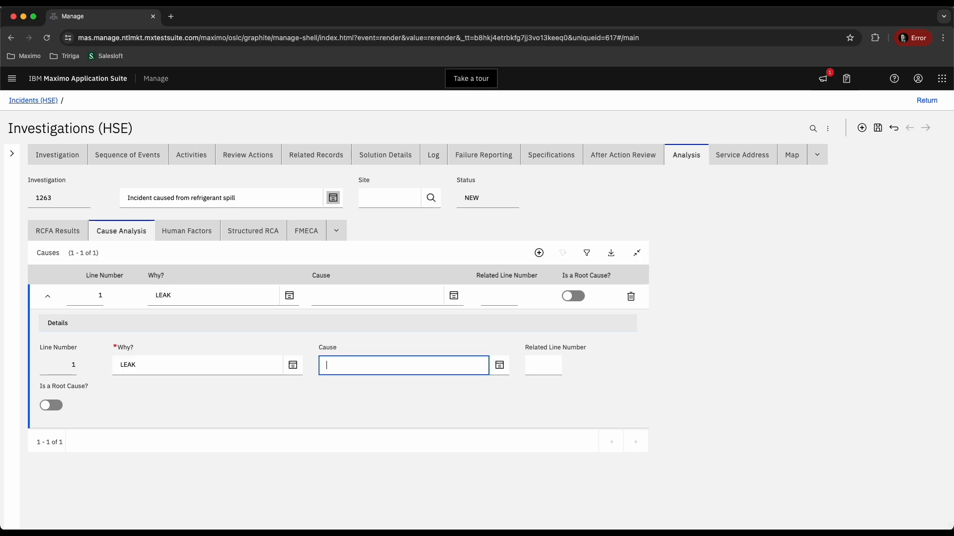
type("Corrosion")
Step: Add cause line 2, Corrosion caused by AGE, related to line 1 and flagged root cause
left_click(540, 255)
left_click(185, 392)
type("Corrosion")
key("Tab")
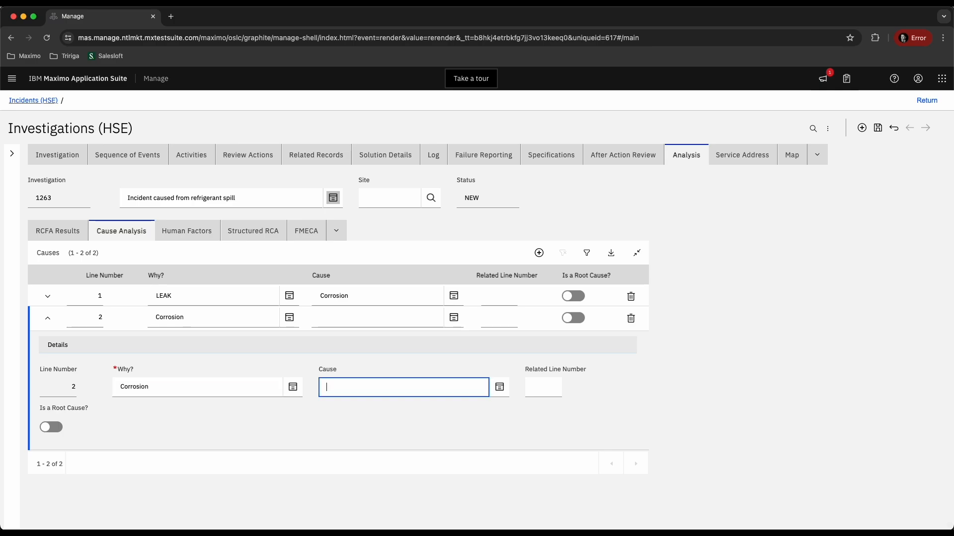
type("AGE")
key("Tab")
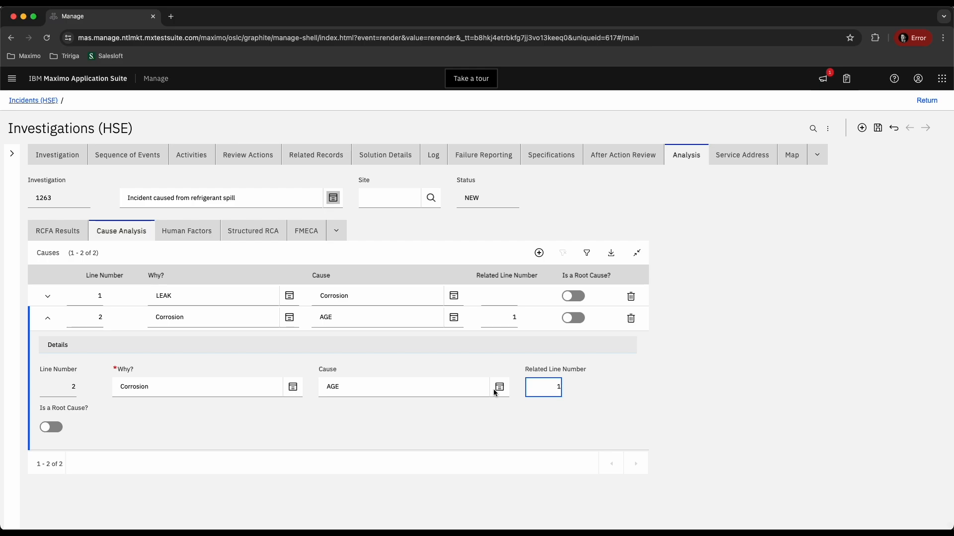
left_click(51, 427)
left_click(48, 318)
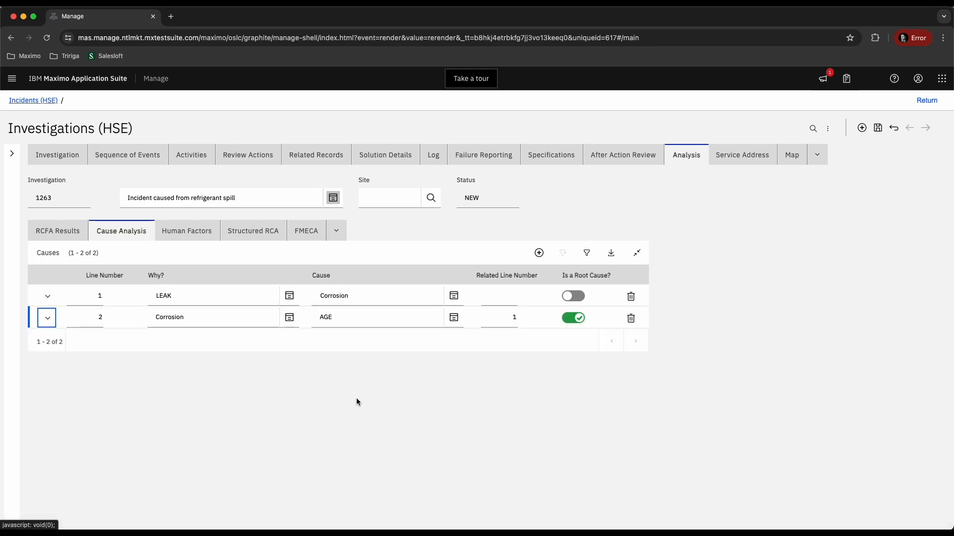
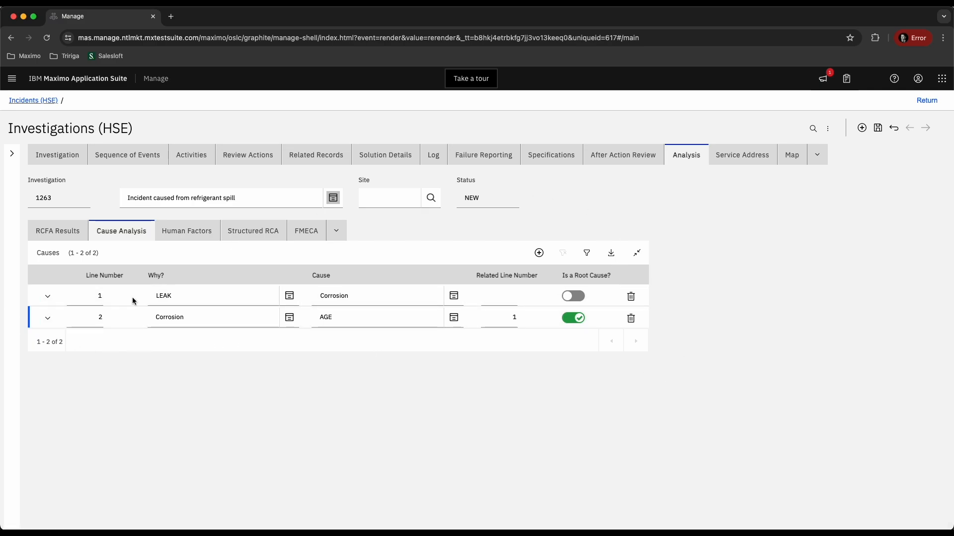
Step: Change investigation 1263's status to Closed and return to incident 1347
left_click(12, 154)
left_click(54, 298)
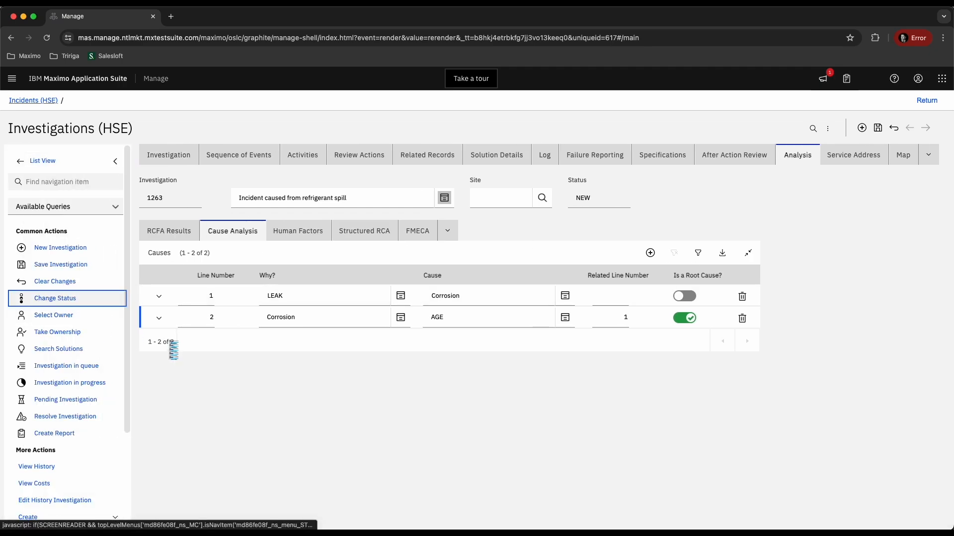
left_click(385, 317)
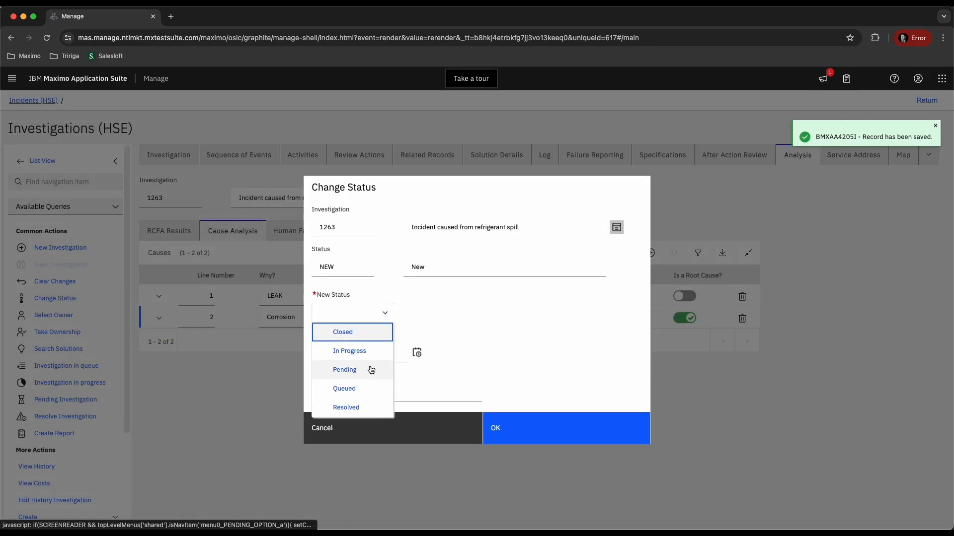
left_click(360, 333)
left_click(528, 436)
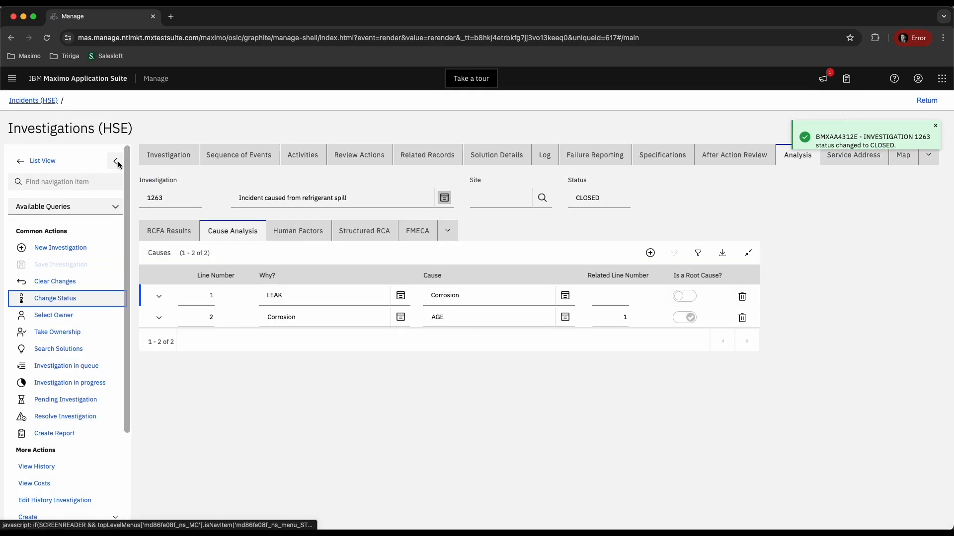
left_click(117, 162)
left_click(926, 100)
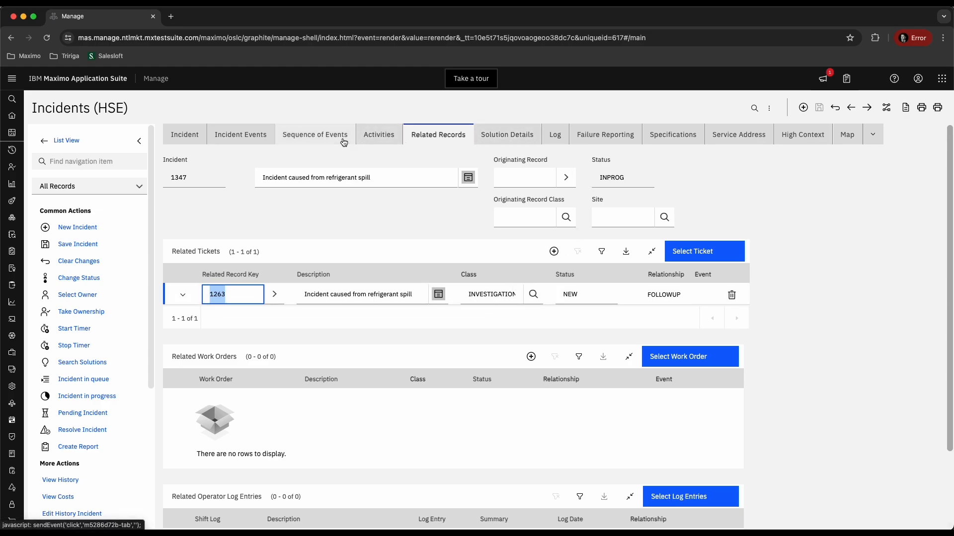
Step: Pick failure codes for incident 1347: problem LEAK, cause EVAPCOIL, remedy BRAZING
left_click(605, 135)
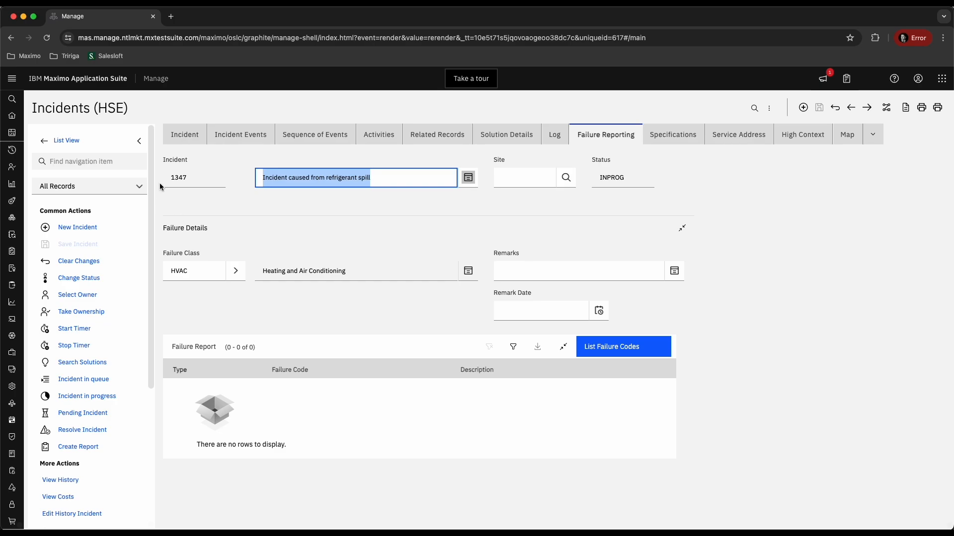
left_click(139, 141)
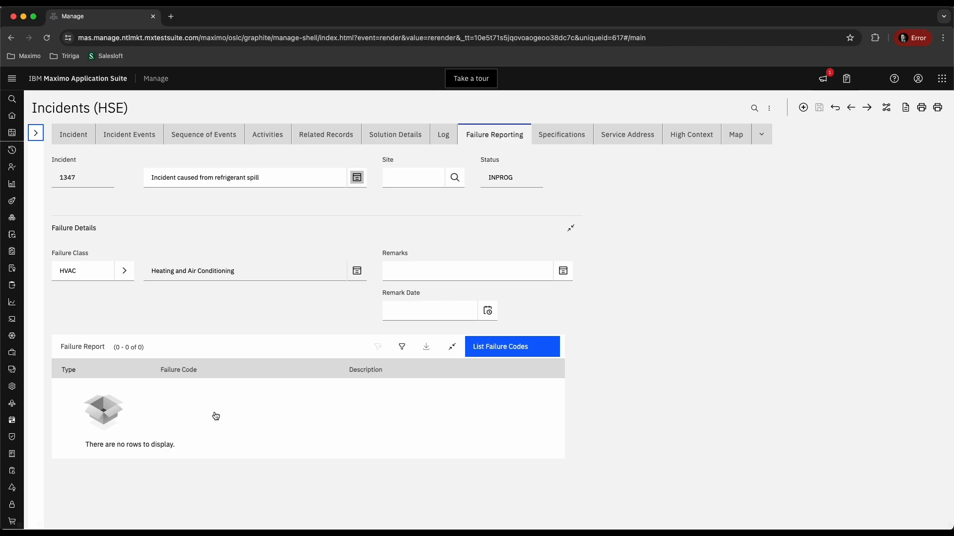
left_click(497, 352)
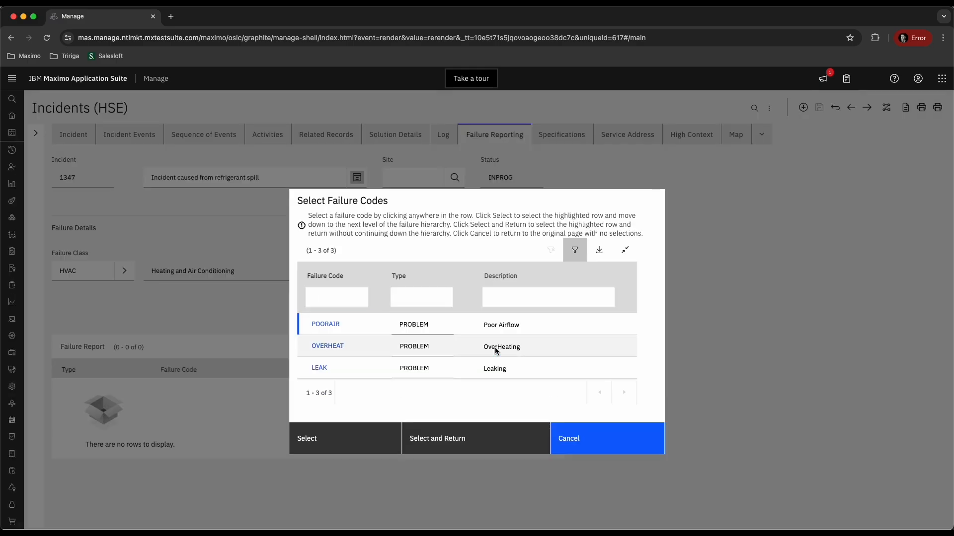
left_click(330, 358)
left_click(336, 336)
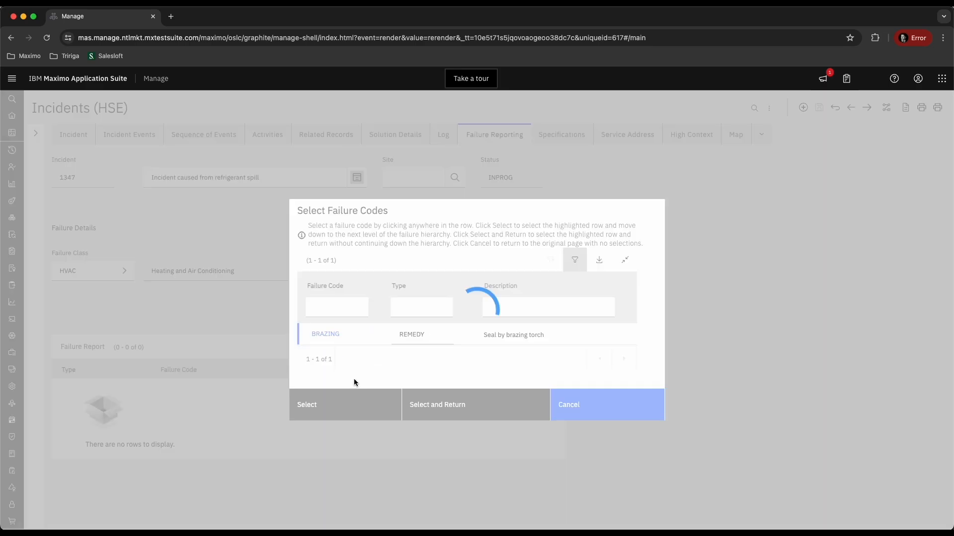
left_click(340, 343)
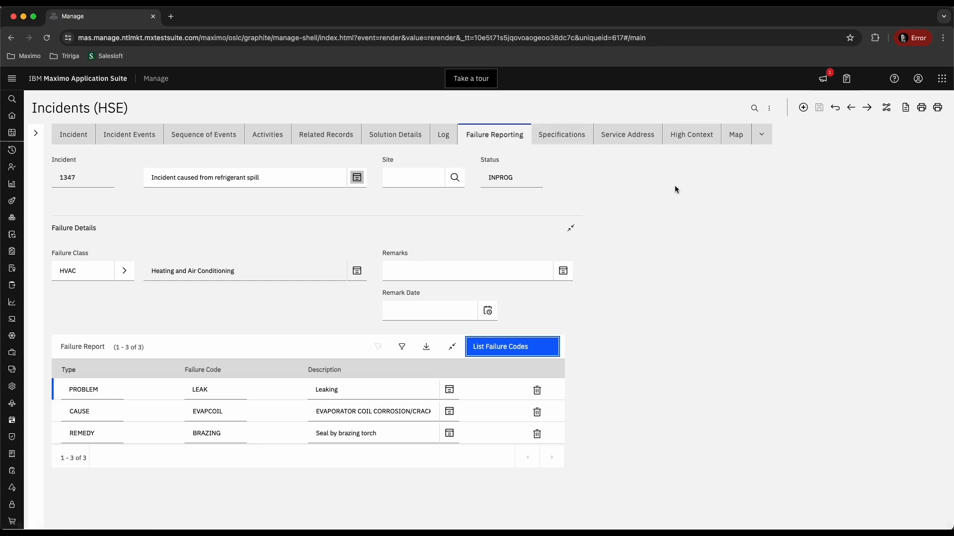
Step: Paste the evaporator coil corrosion explanation into the Symptom field and save incident 1347
left_click(396, 135)
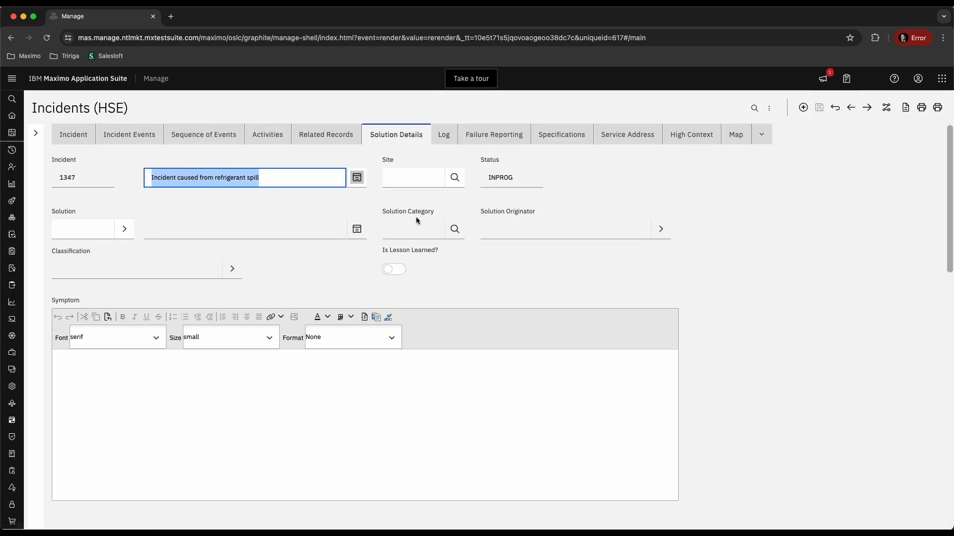
left_click(106, 360)
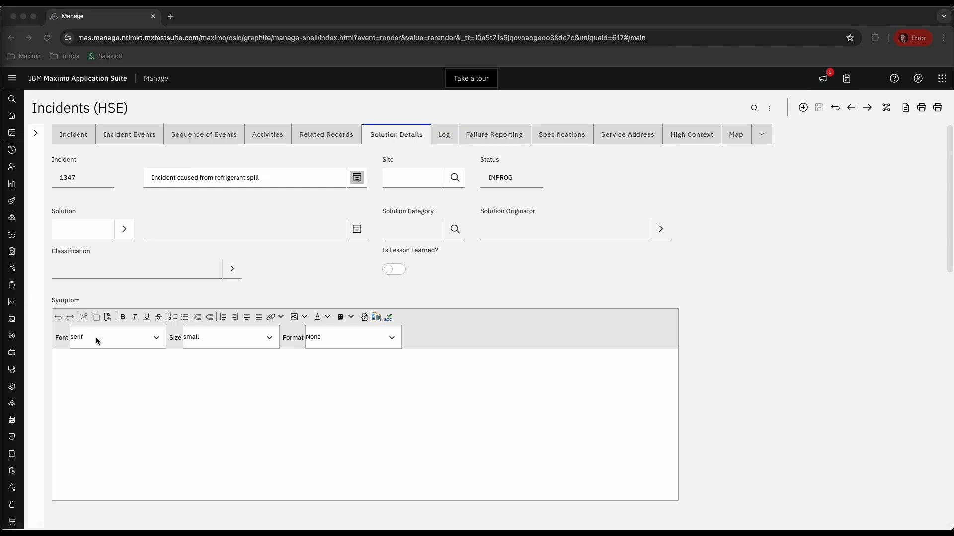
left_click(99, 362)
type("After investigation we found that the HVAC leak was caused by corrosion in the evaporator coil. A team was dispatched to resolve the leak and a MoC request will be put in to increase PM inspections on these systems moving forward")
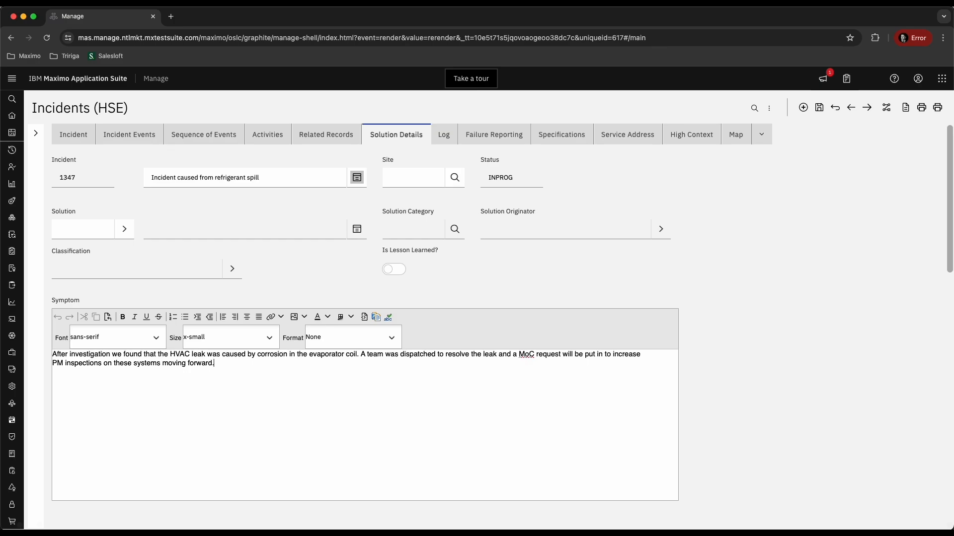
left_click(819, 107)
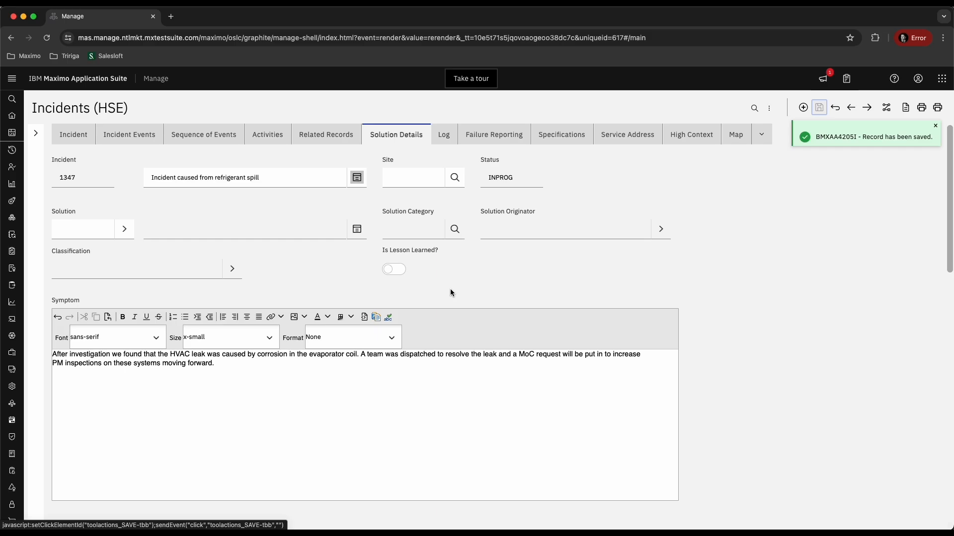
Step: Create an MOC Request from incident 1347 through More Actions > Create
left_click(35, 132)
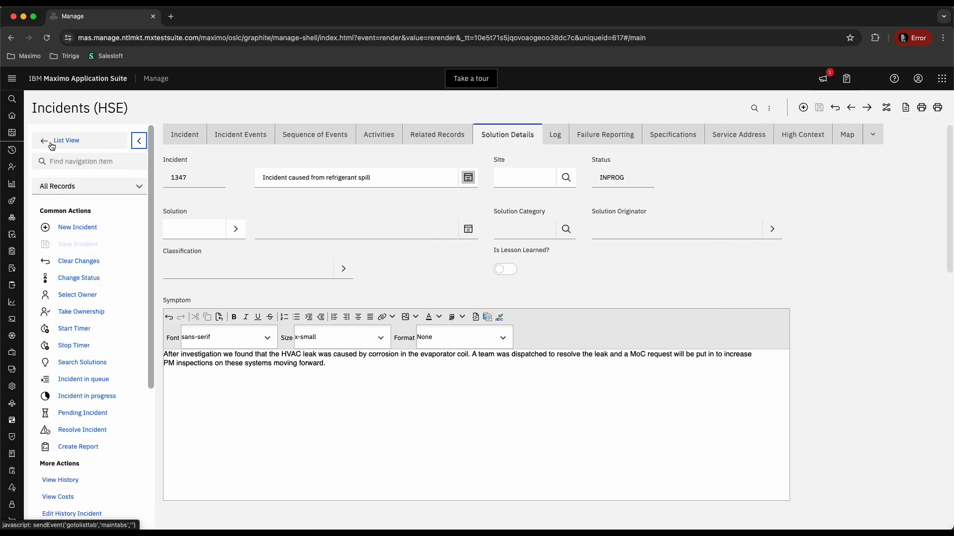
scroll(112, 351, "down", 5)
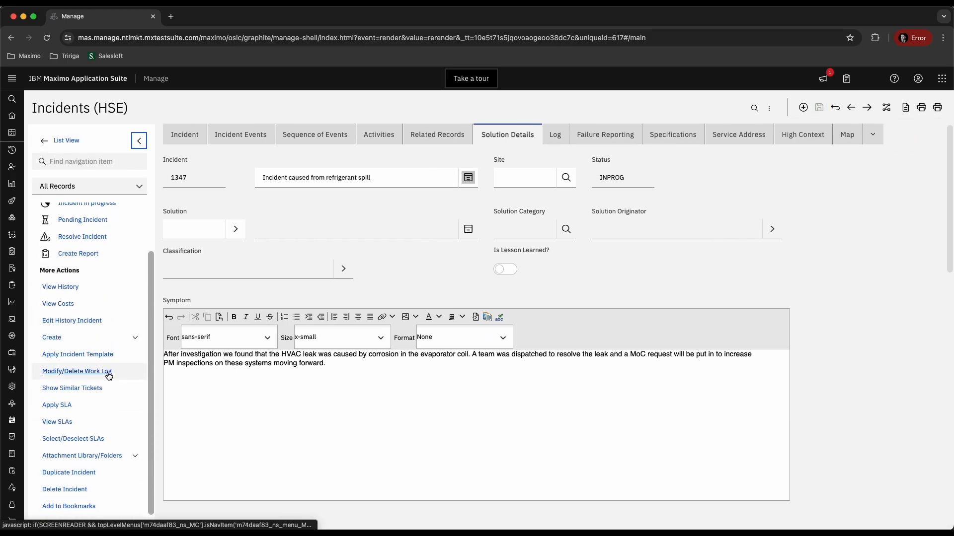
left_click(134, 316)
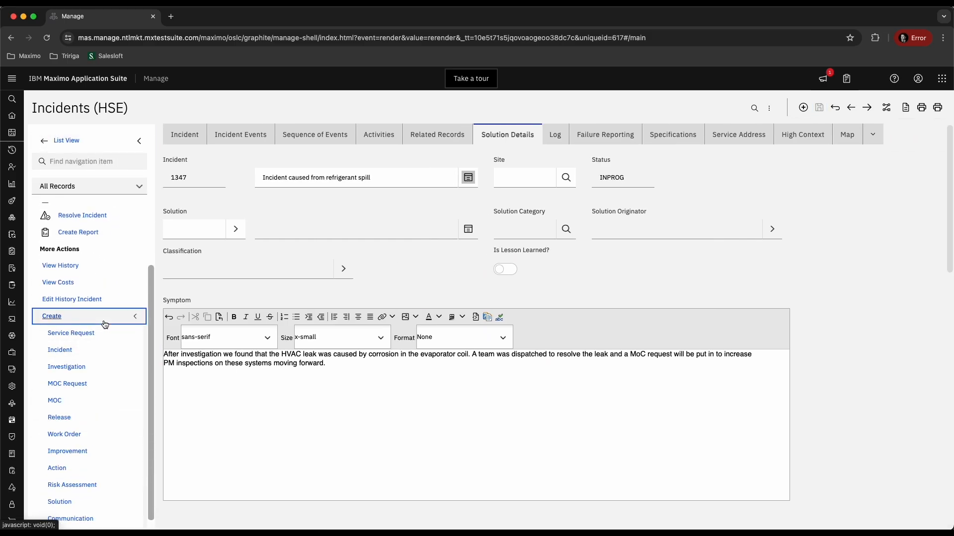
left_click(64, 385)
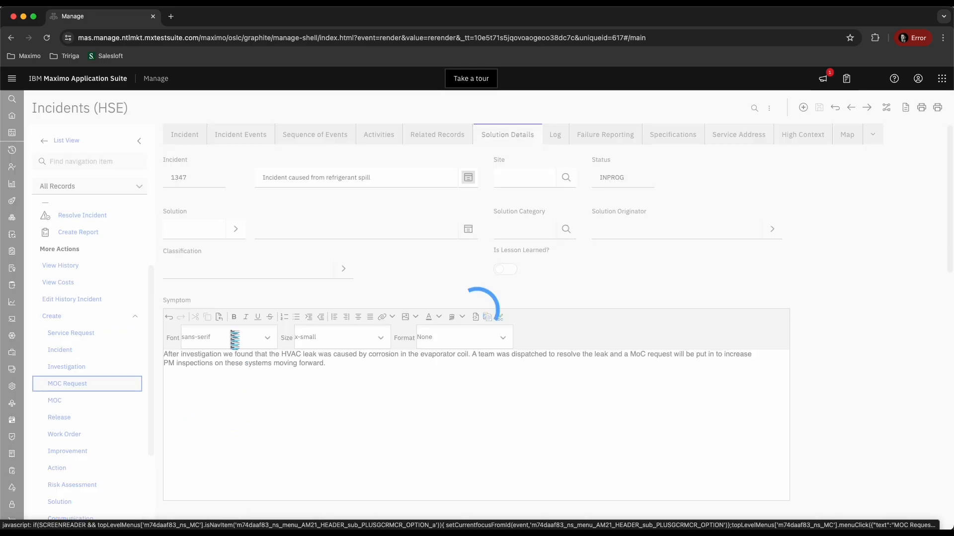
left_click(139, 143)
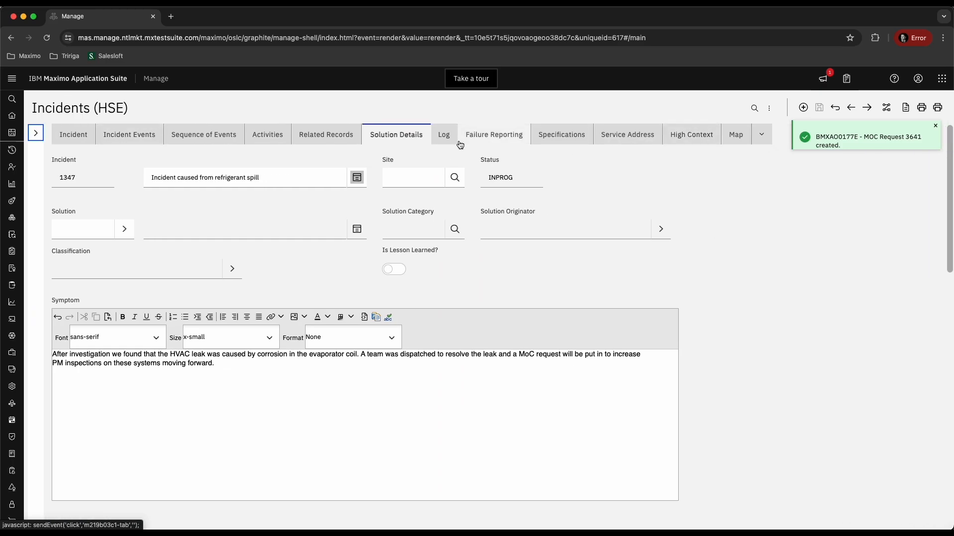
Step: Open MOC request 3641 from the incident's related work orders
left_click(329, 144)
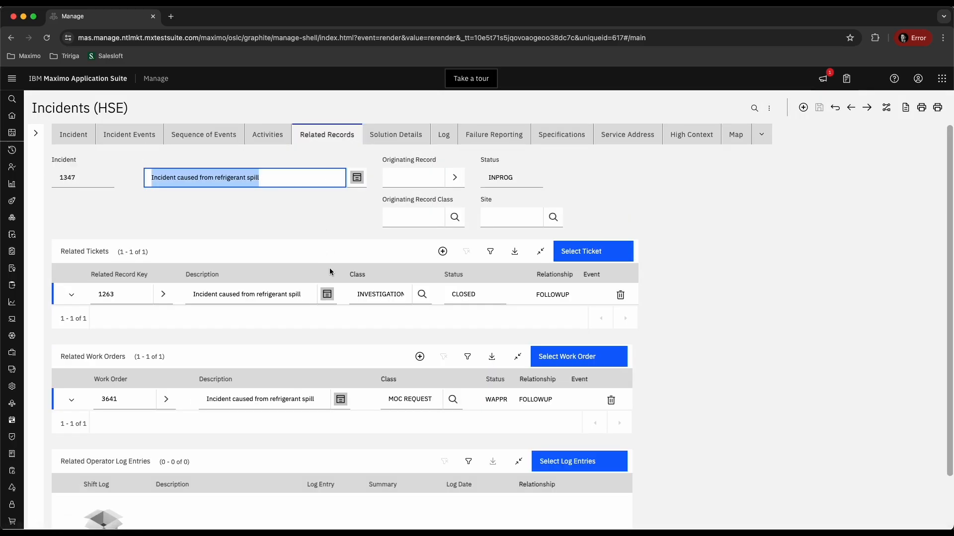
scroll(330, 275, "down", 1)
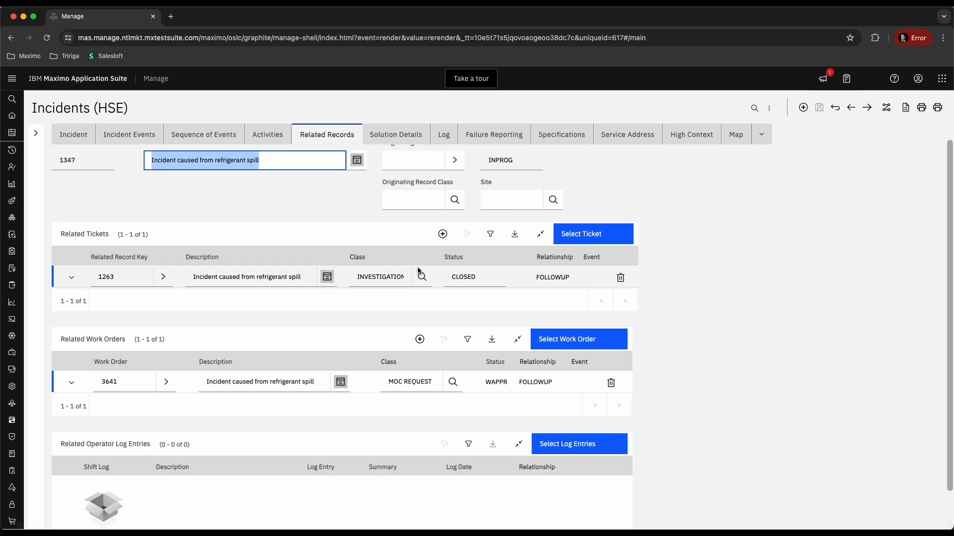
scroll(306, 303, "down", 2)
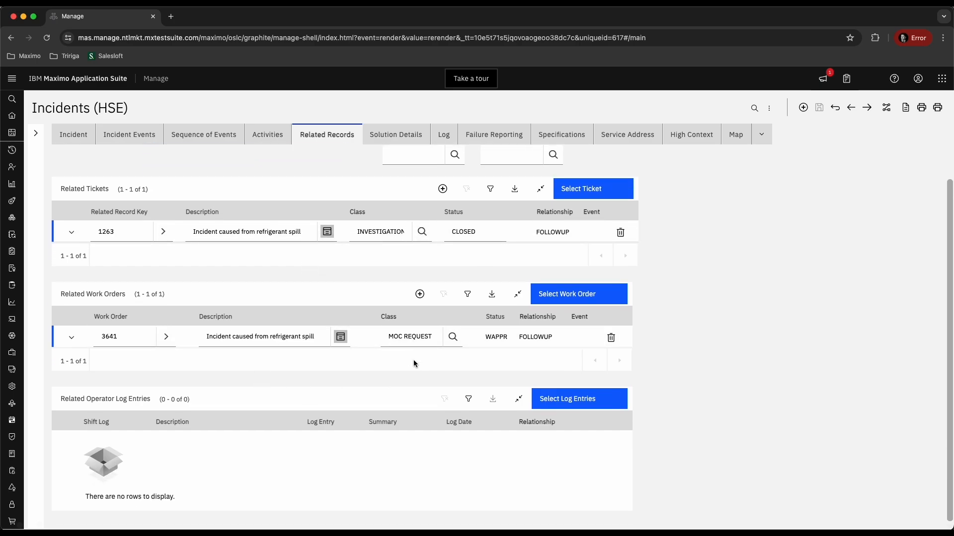
left_click(166, 336)
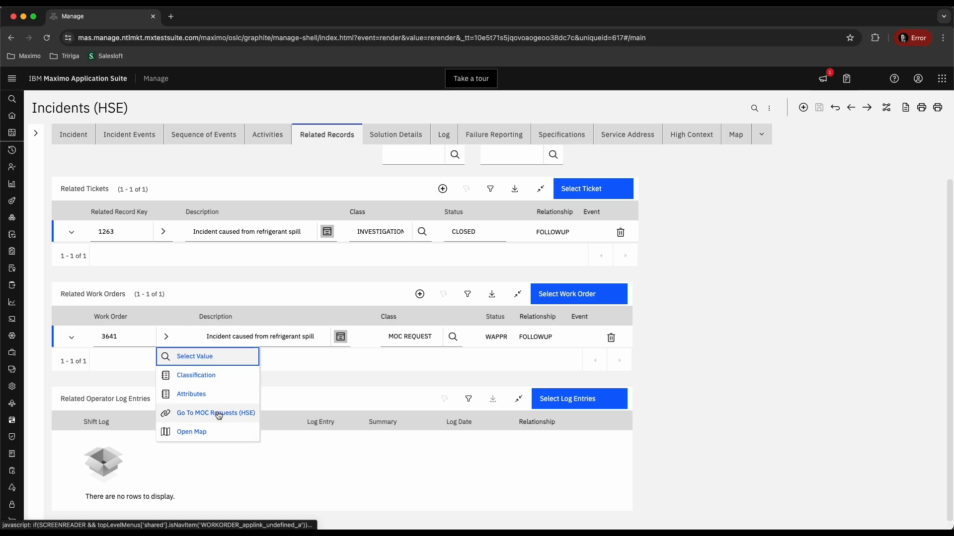
left_click(219, 414)
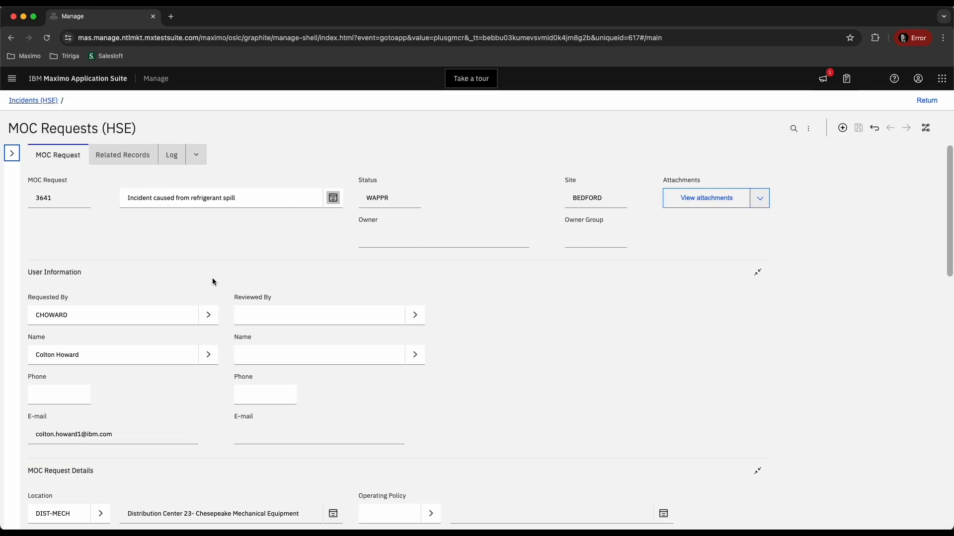
Step: Filter the PM list by description 'hvac' and set PM reference IC-11200
scroll(149, 263, "down", 1)
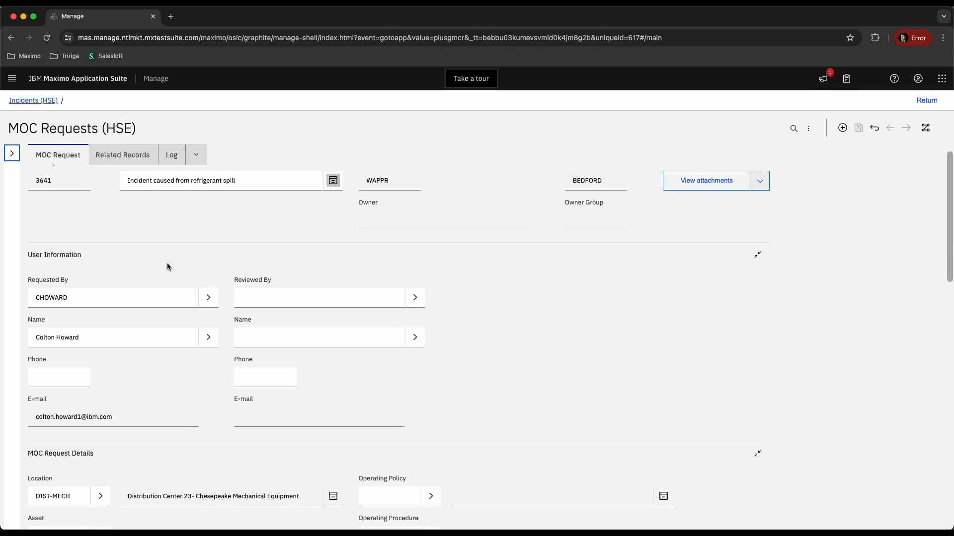
scroll(176, 267, "down", 5)
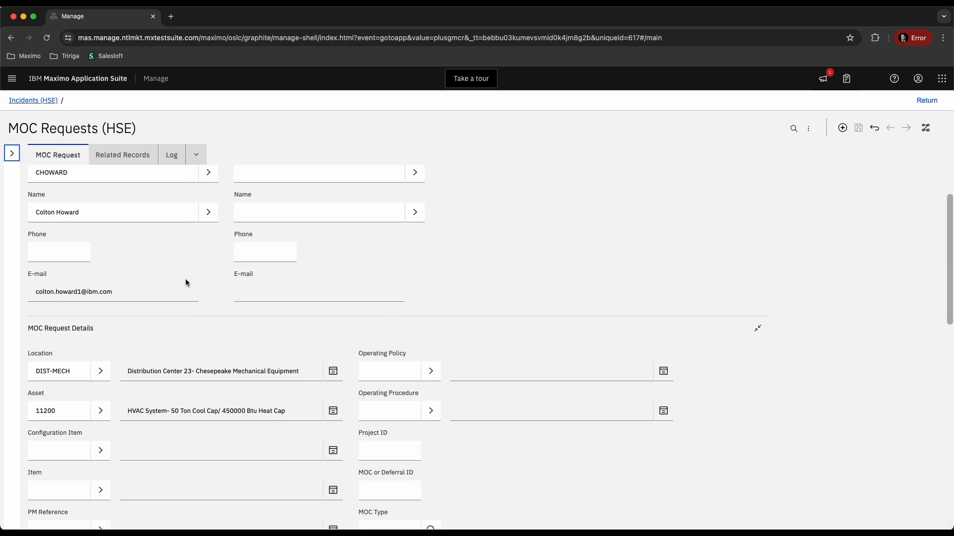
scroll(186, 282, "down", 1)
scroll(186, 282, "down", 10)
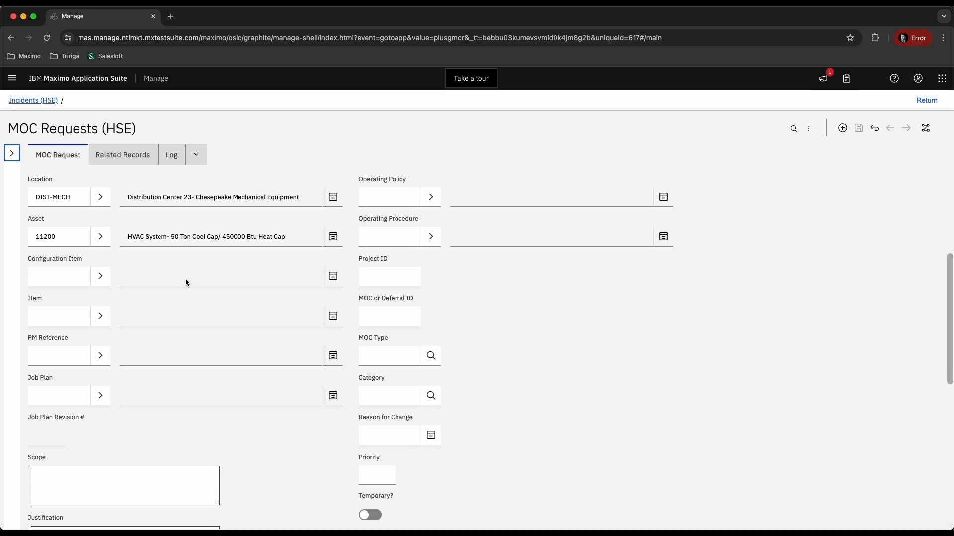
scroll(186, 283, "up", 3)
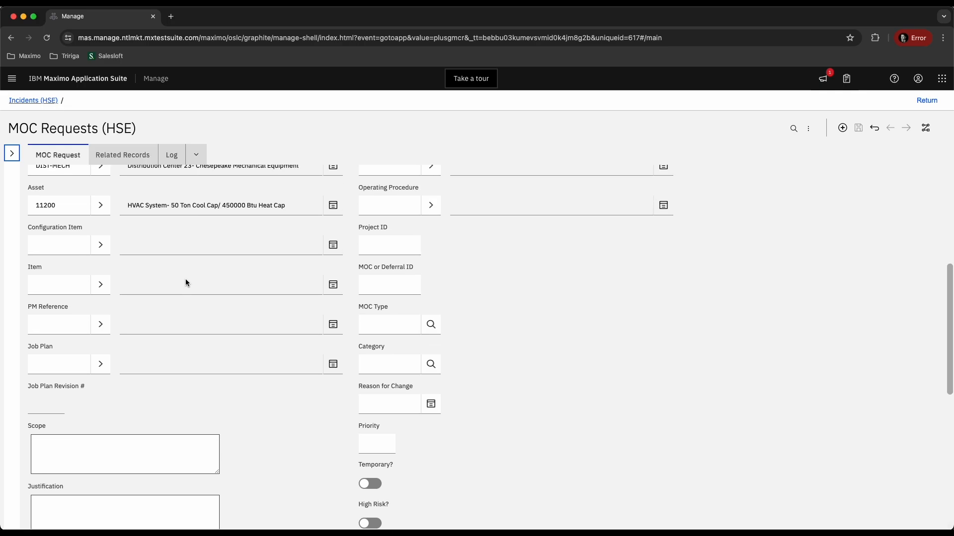
scroll(185, 283, "down", 3)
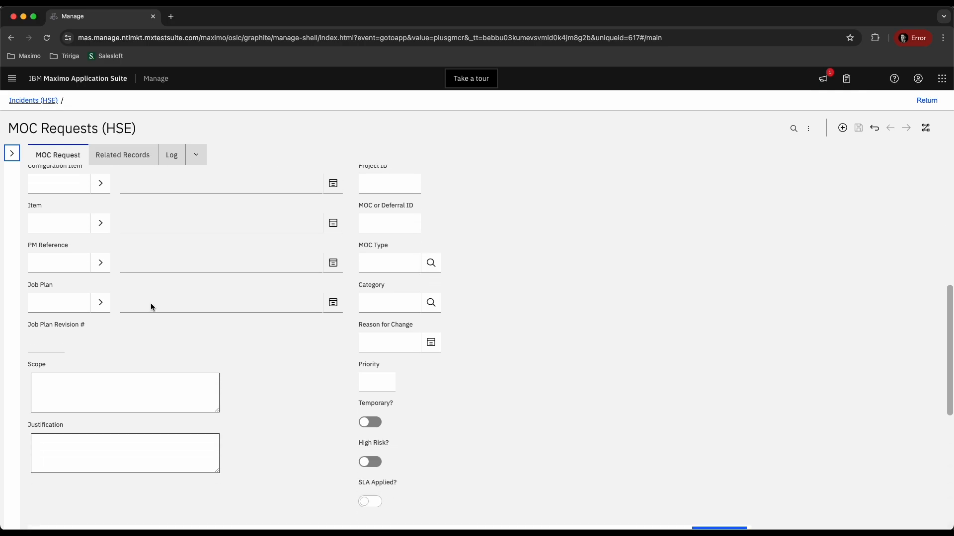
left_click(102, 263)
left_click(122, 282)
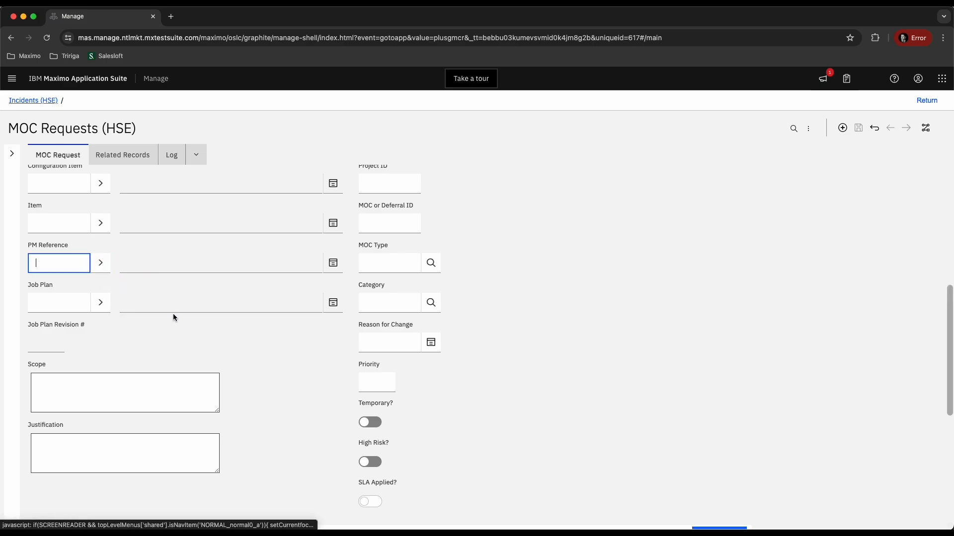
left_click(429, 181)
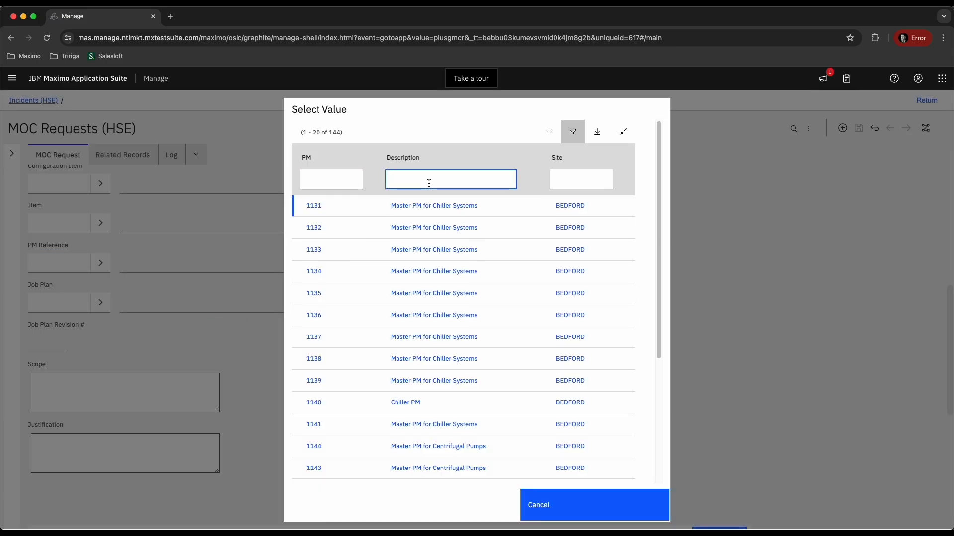
type("hvac")
key("Return")
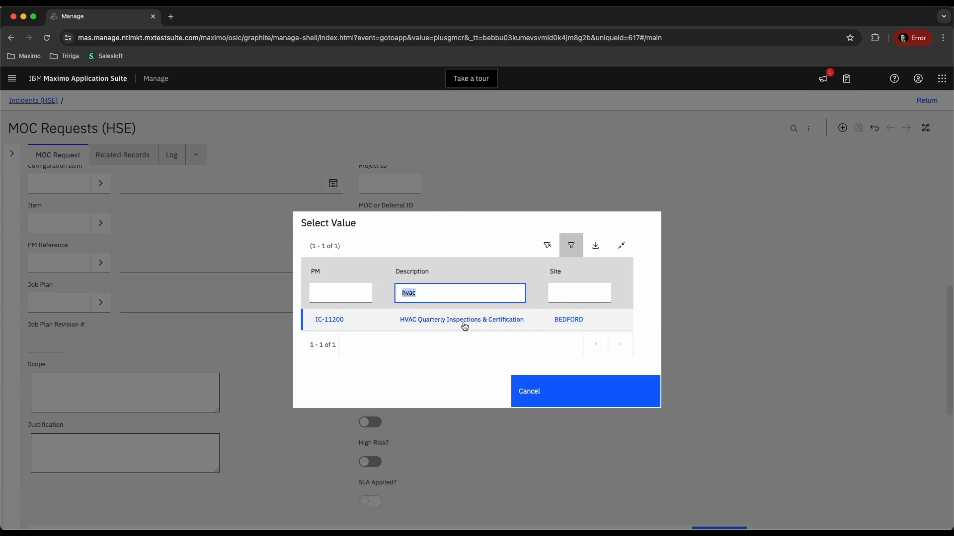
left_click(329, 320)
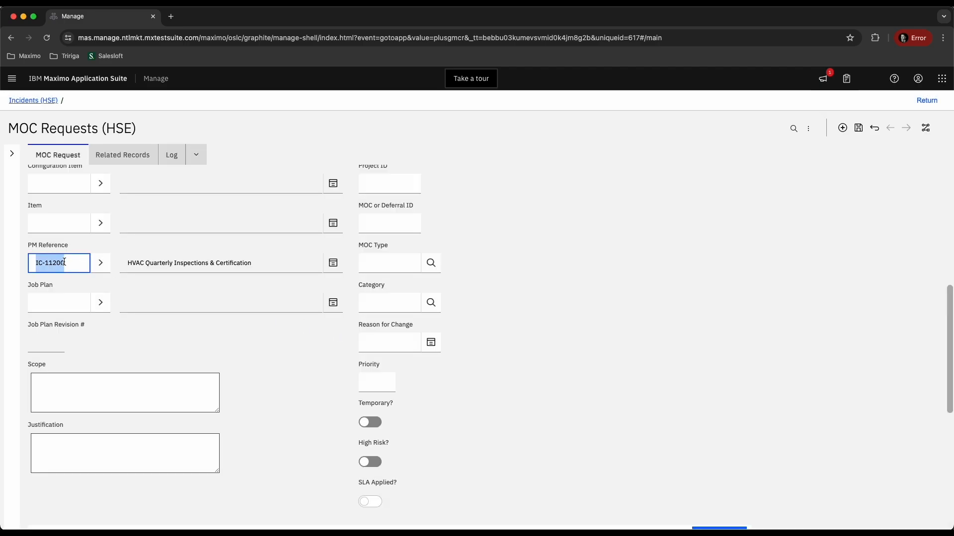
left_click(97, 269)
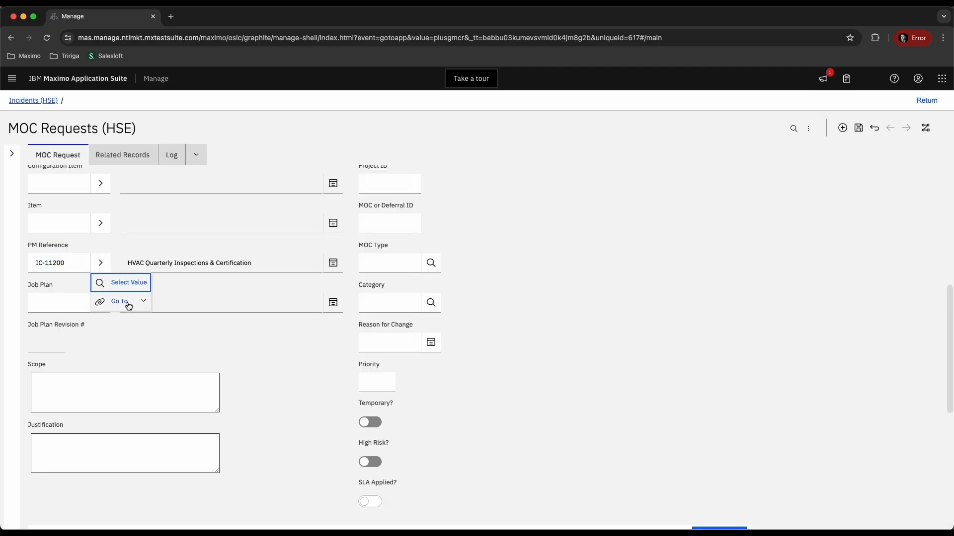
mouse_move(128, 302)
left_click(159, 326)
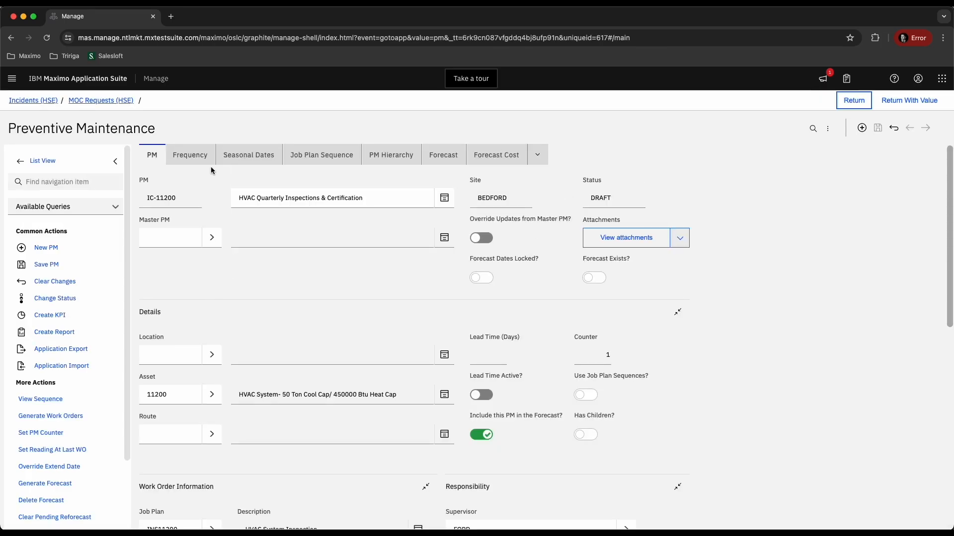
left_click(116, 161)
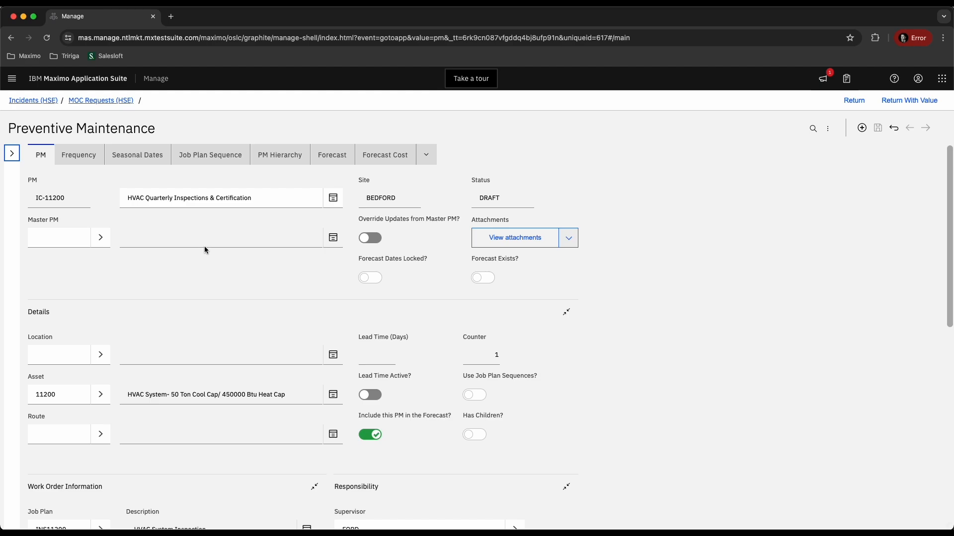
scroll(204, 246, "down", 3)
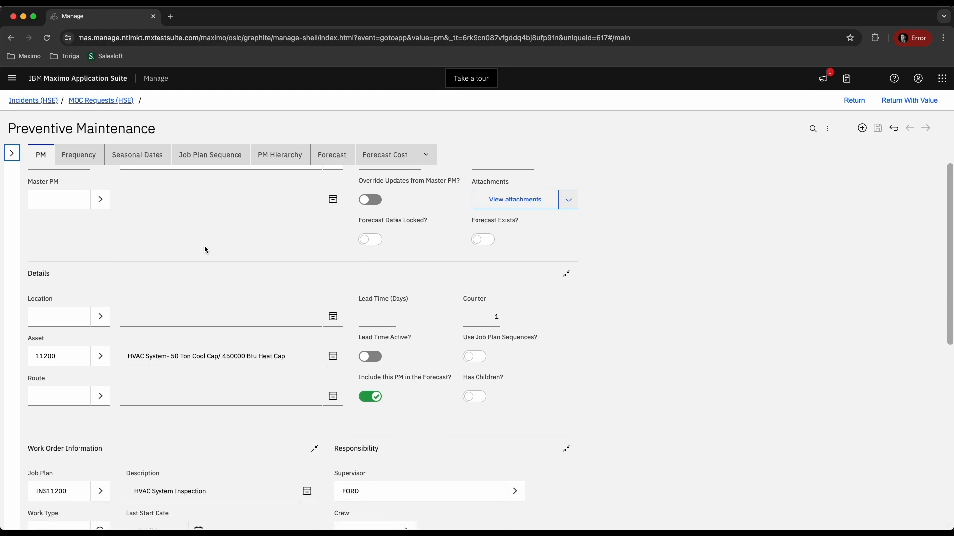
scroll(204, 248, "down", 5)
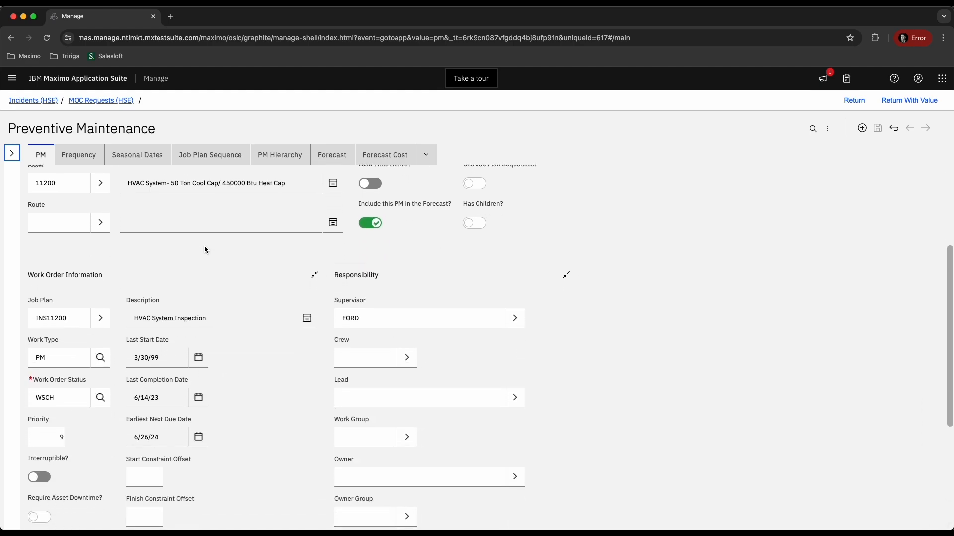
scroll(174, 332, "down", 2)
scroll(177, 308, "down", 1)
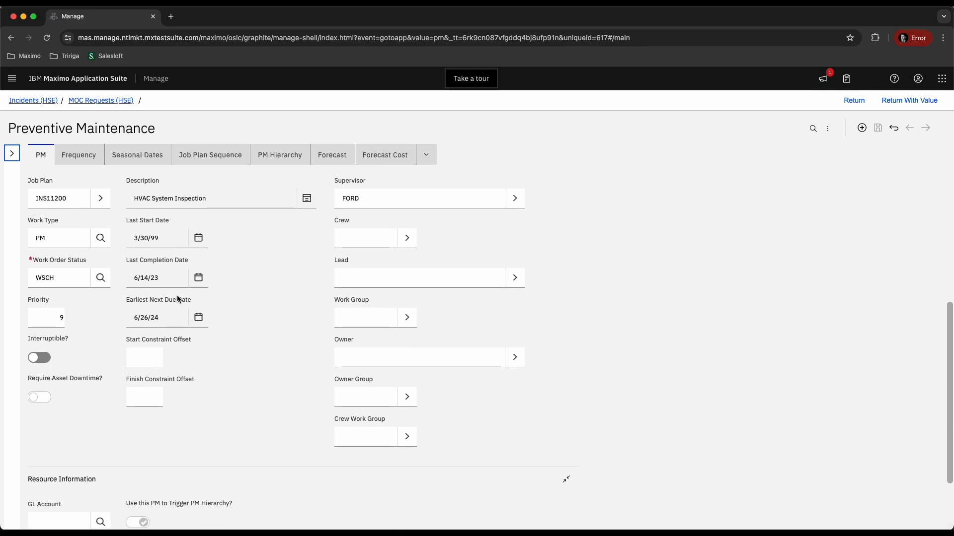
scroll(105, 319, "down", 3)
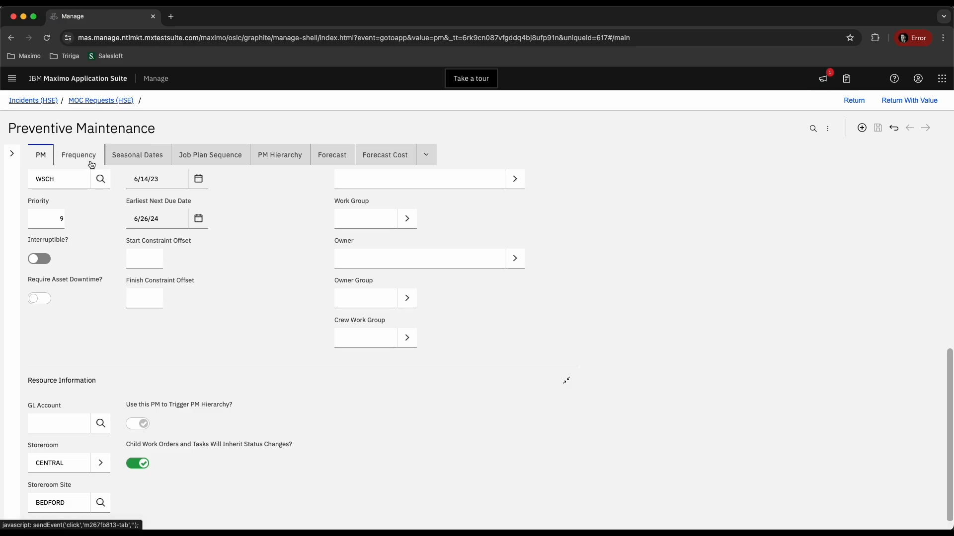
left_click(65, 160)
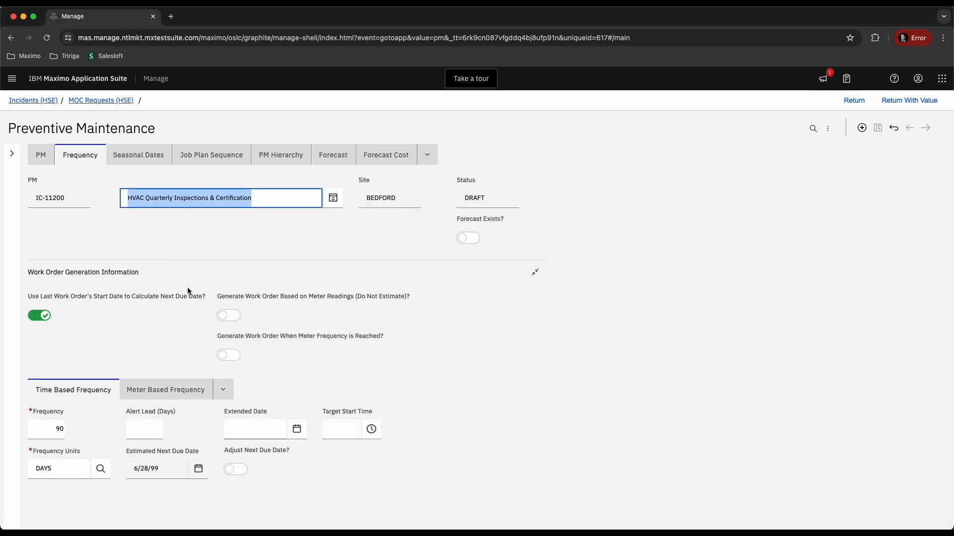
left_click_drag(49, 436, 66, 434)
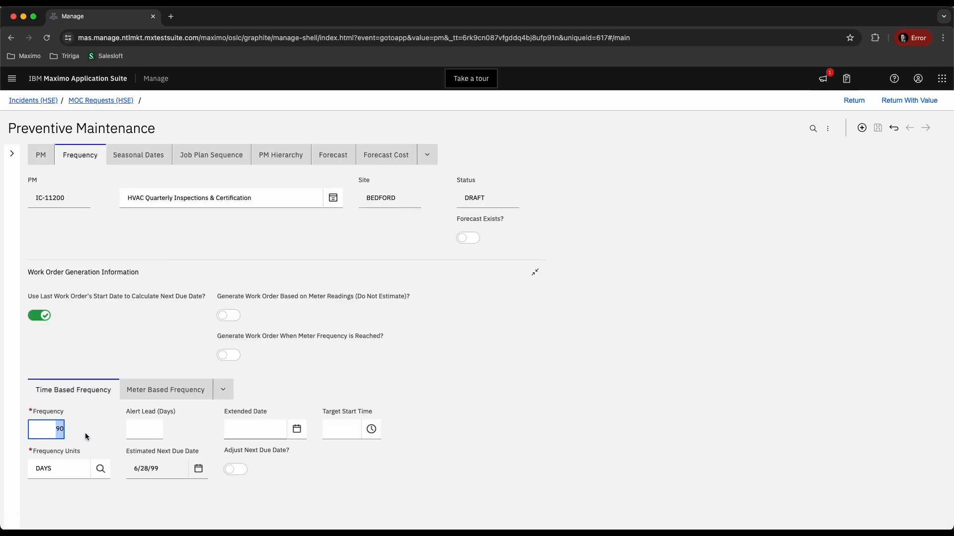
left_click(56, 430)
left_click_drag(56, 430, 64, 433)
left_click(90, 432)
left_click_drag(55, 429, 64, 434)
left_click(78, 430)
left_click(208, 158)
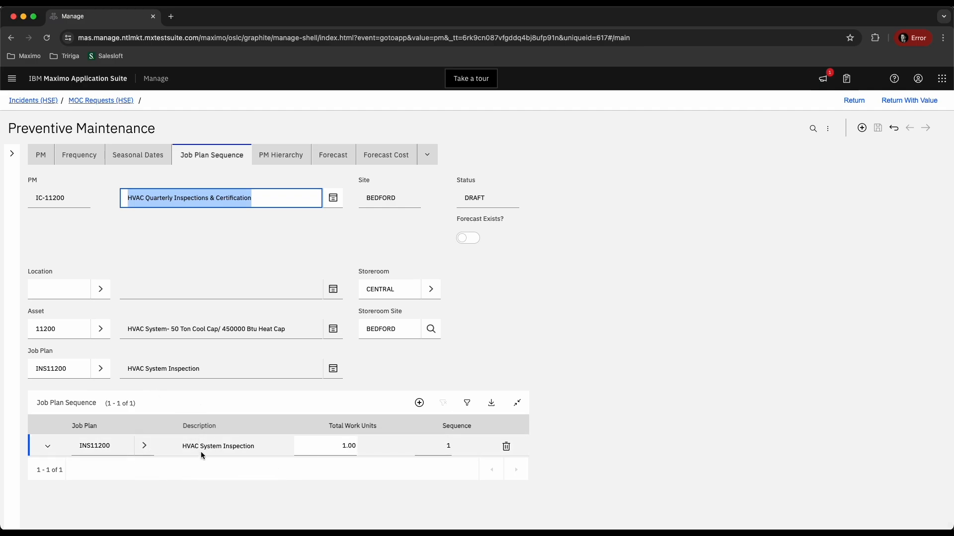
left_click_drag(182, 450, 253, 444)
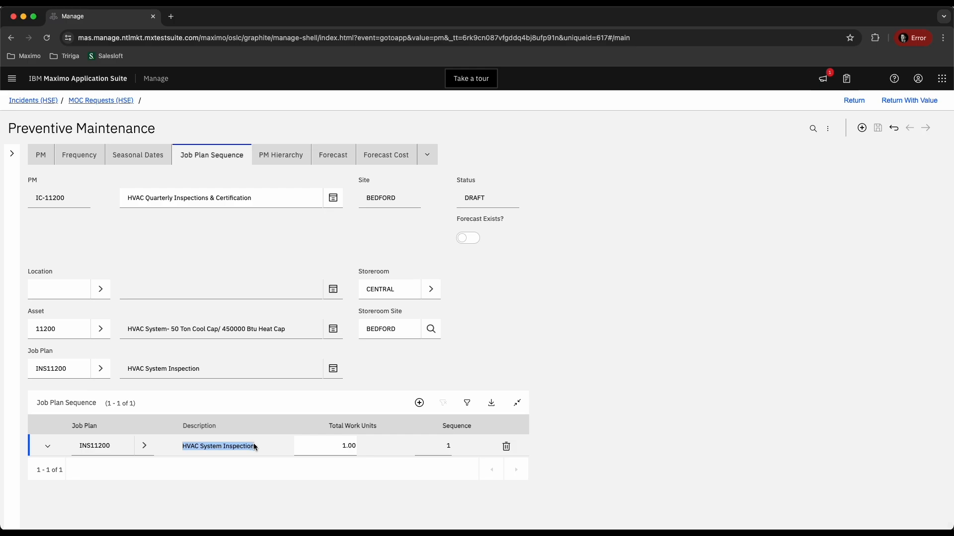
left_click(220, 386)
left_click_drag(258, 447, 198, 433)
left_click(225, 388)
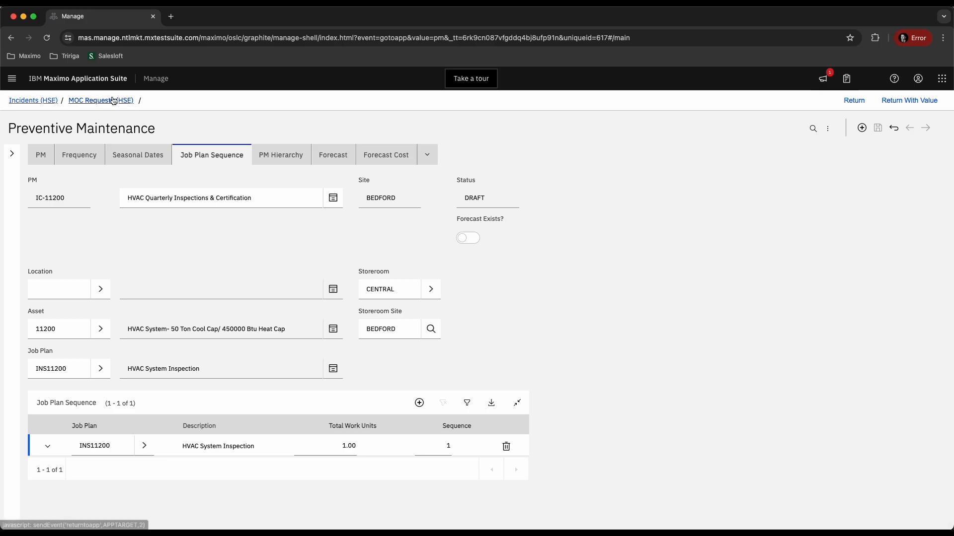
Step: Paste the 90-to-60-day inspection Scope and Justification, adding 'and leaks' to the justification
left_click(902, 102)
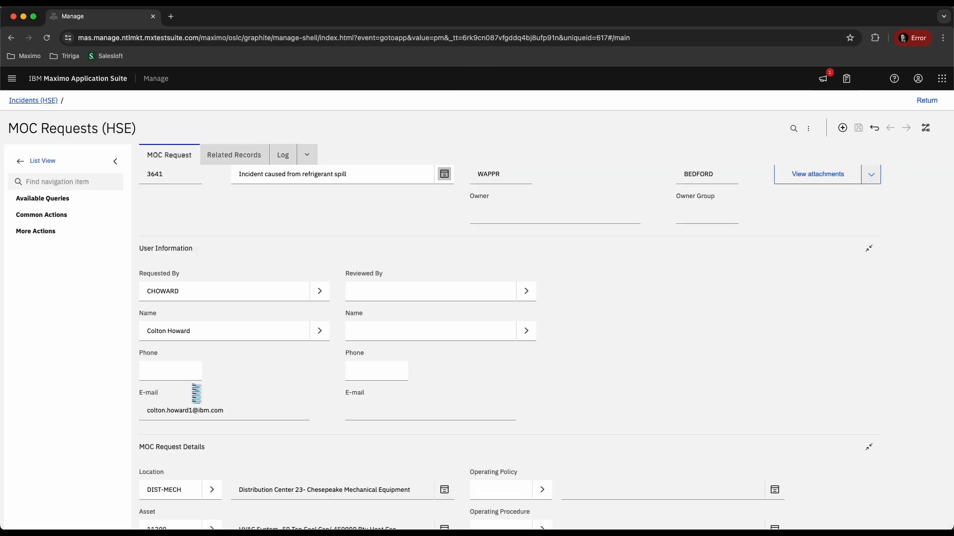
scroll(156, 333, "down", 10)
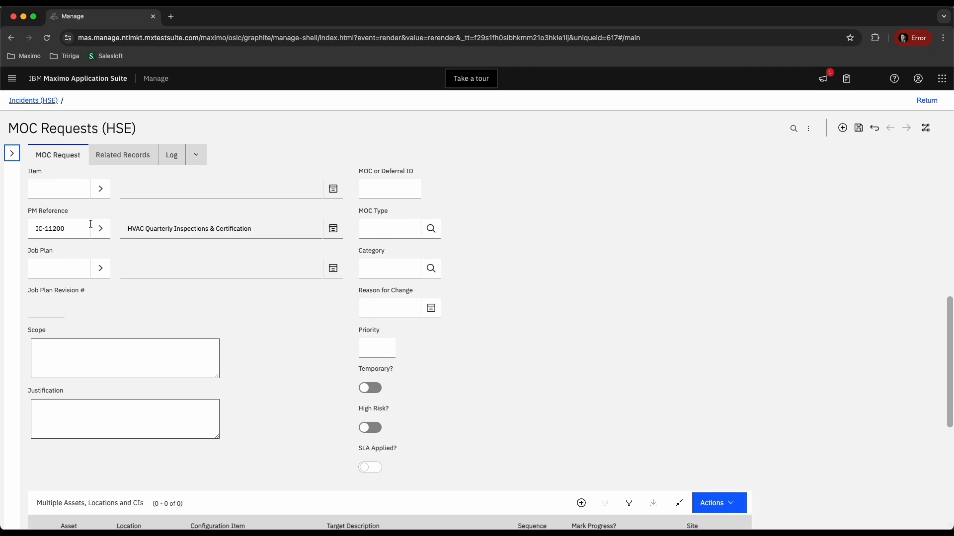
key("super+Tab")
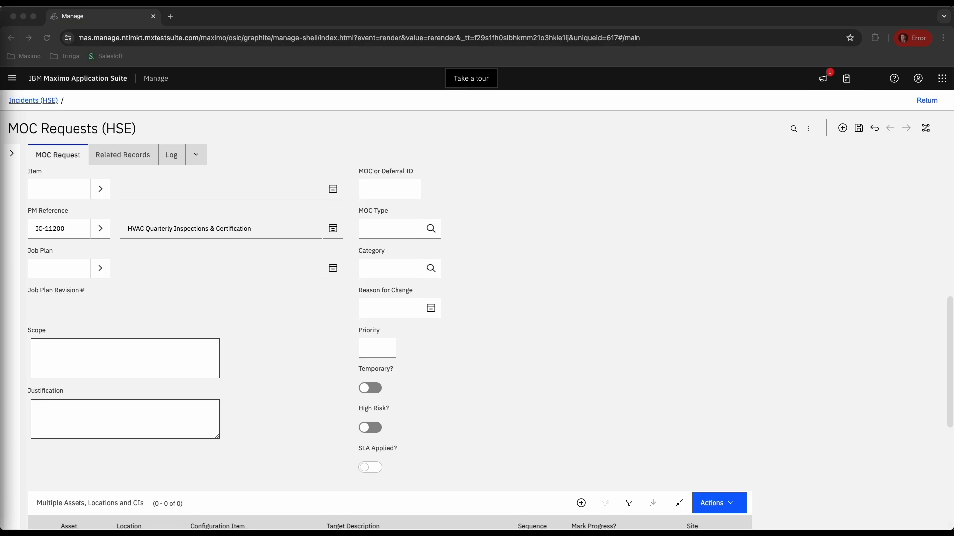
left_click(93, 346)
type("Change in PM frequency in which HVACs are inspected from 90 to 60 days")
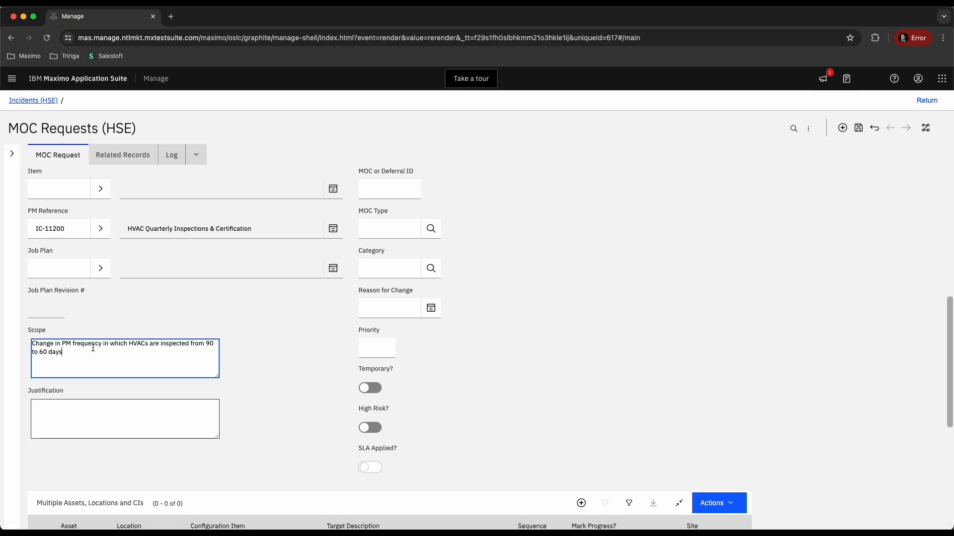
key("super+Tab")
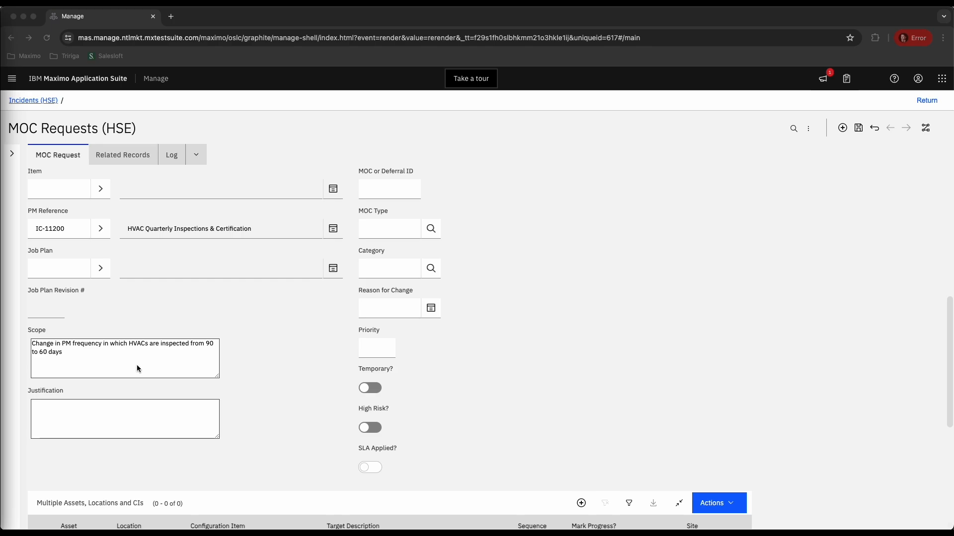
key("super+Tab")
left_click(99, 407)
type("To prevent further injury in workplace")
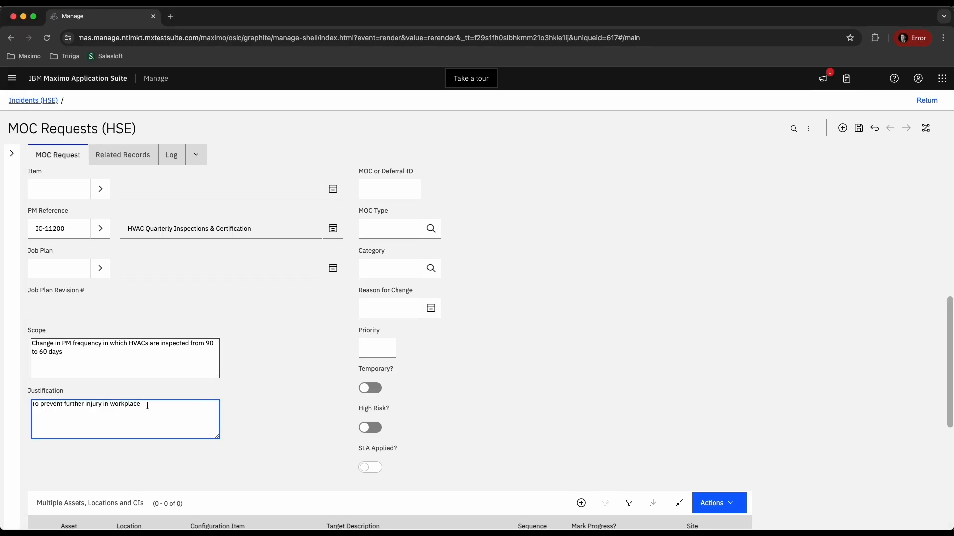
left_click(107, 405)
type("and leaks")
Step: Save and approve MOC request 3641, then return to incident 1347
left_click(859, 129)
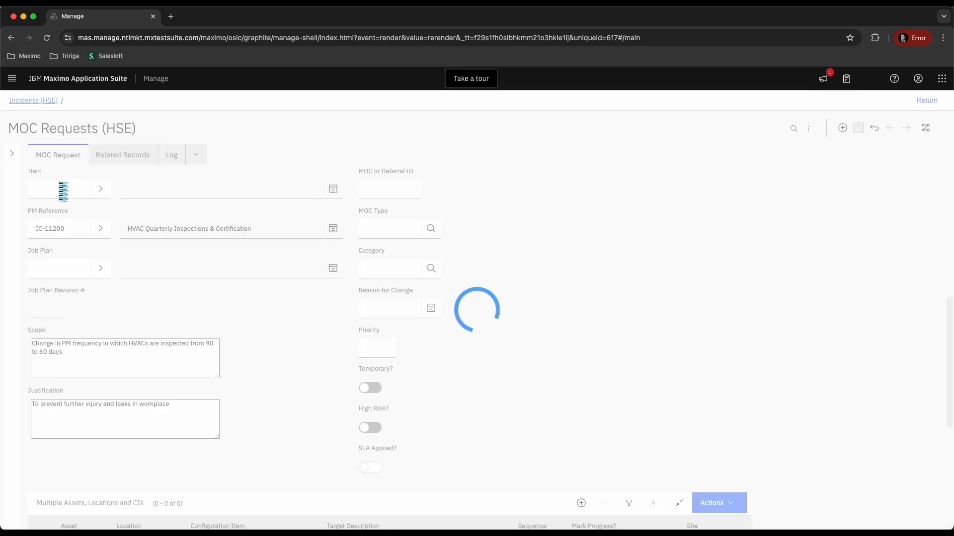
left_click(12, 154)
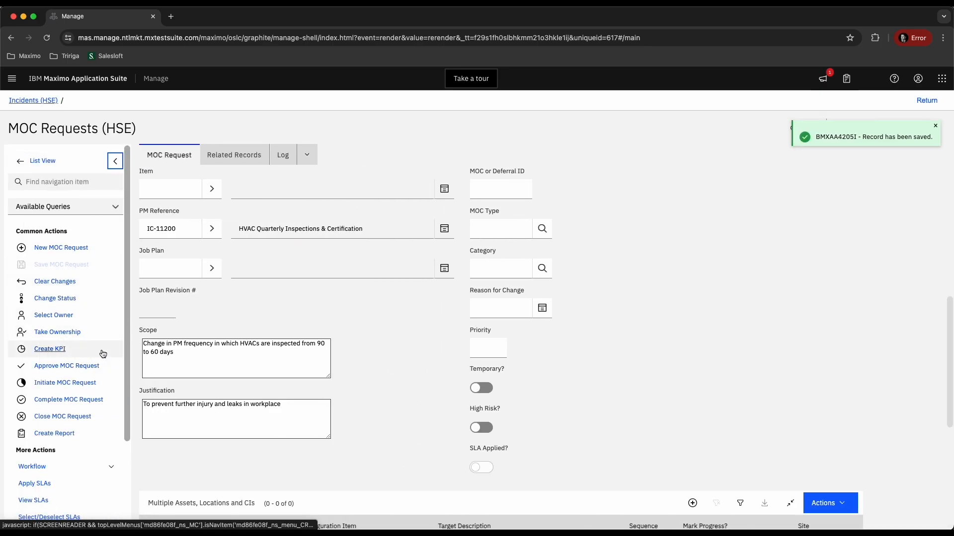
left_click(65, 371)
left_click(504, 454)
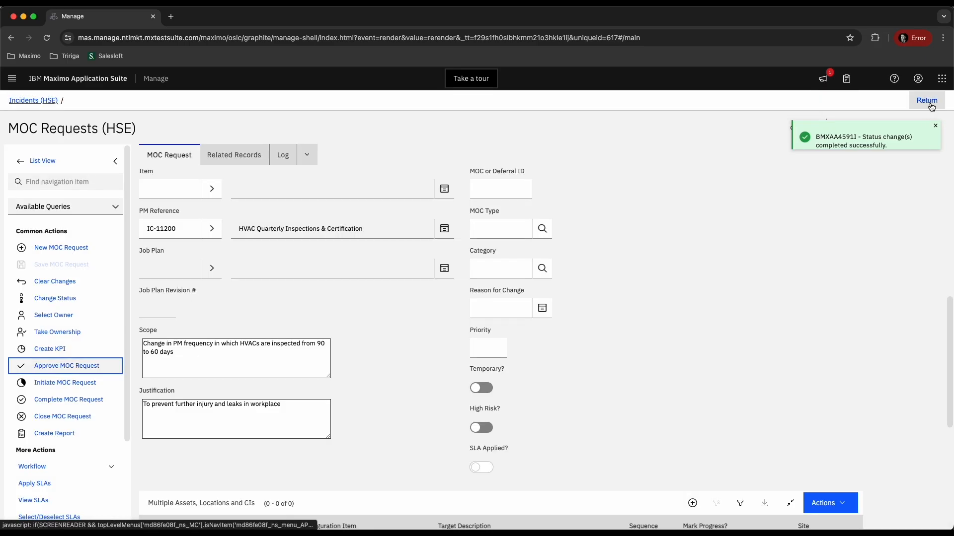
left_click(927, 101)
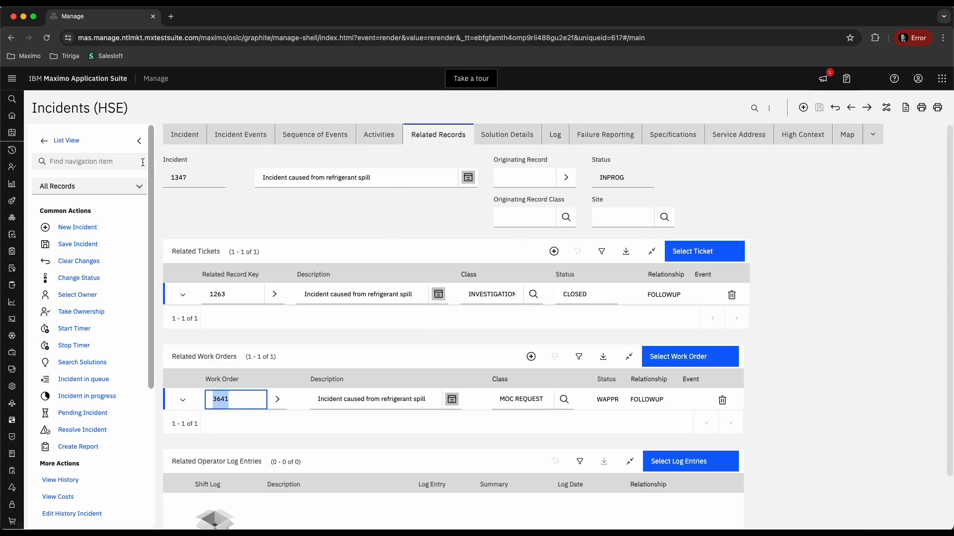
Step: Create MOC 3642 from incident 1347 and open it in MOC (HSE)
left_click(139, 142)
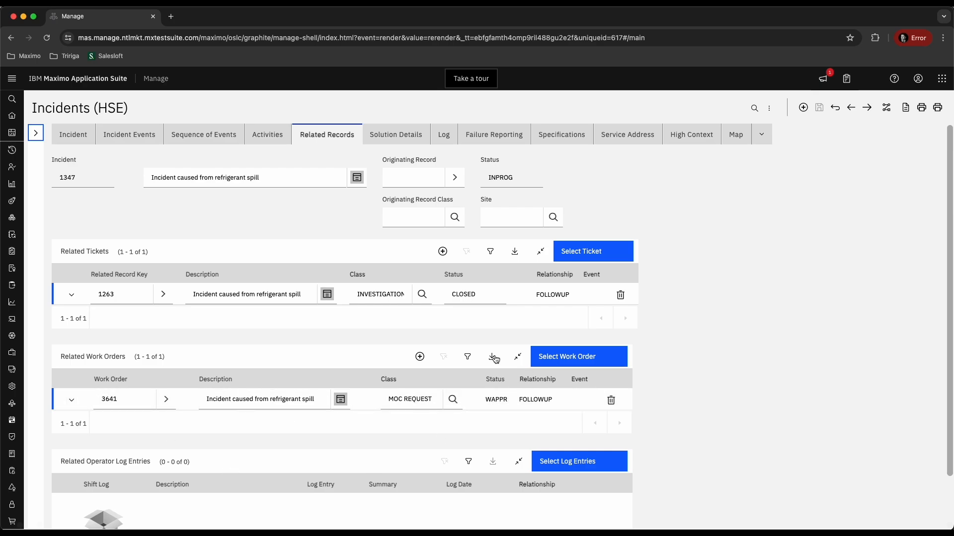
left_click(36, 133)
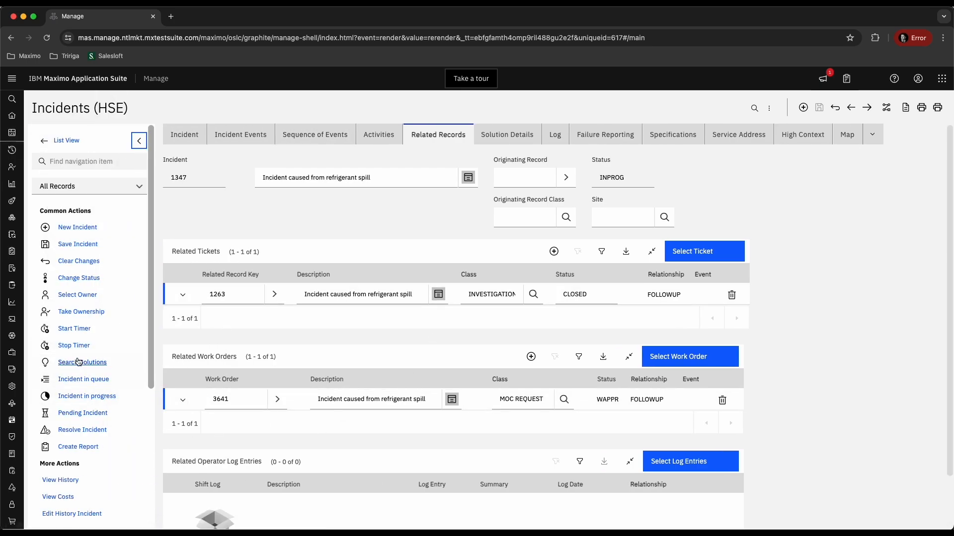
scroll(79, 365, "down", 5)
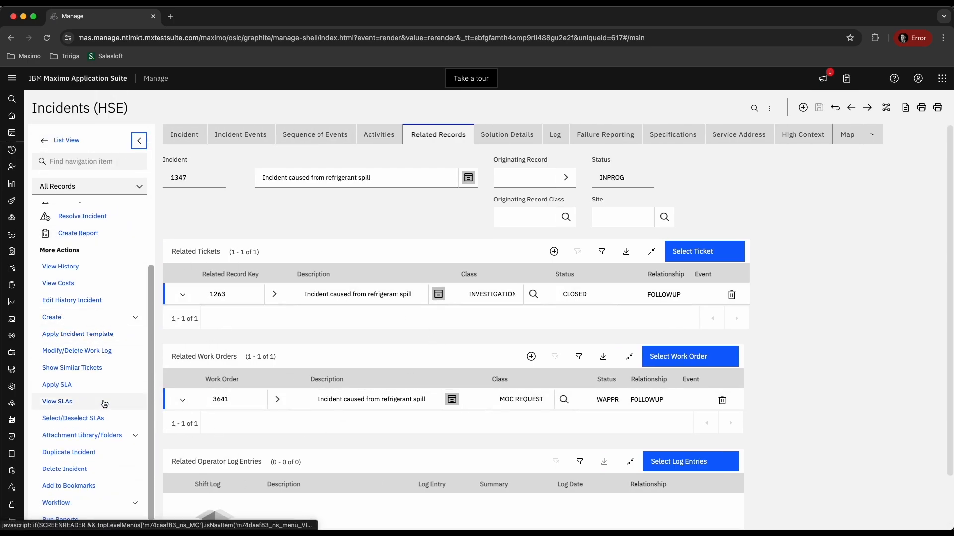
scroll(55, 423, "down", 1)
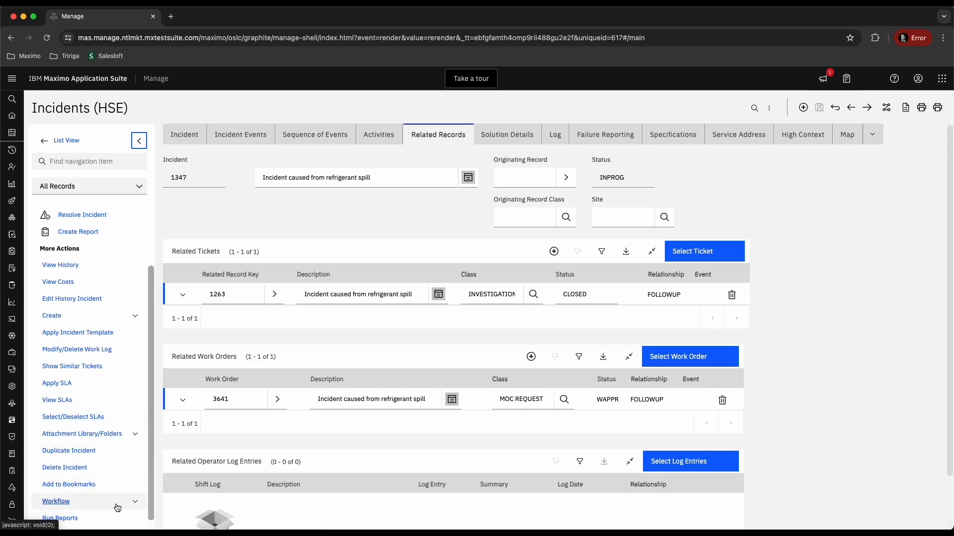
left_click(75, 316)
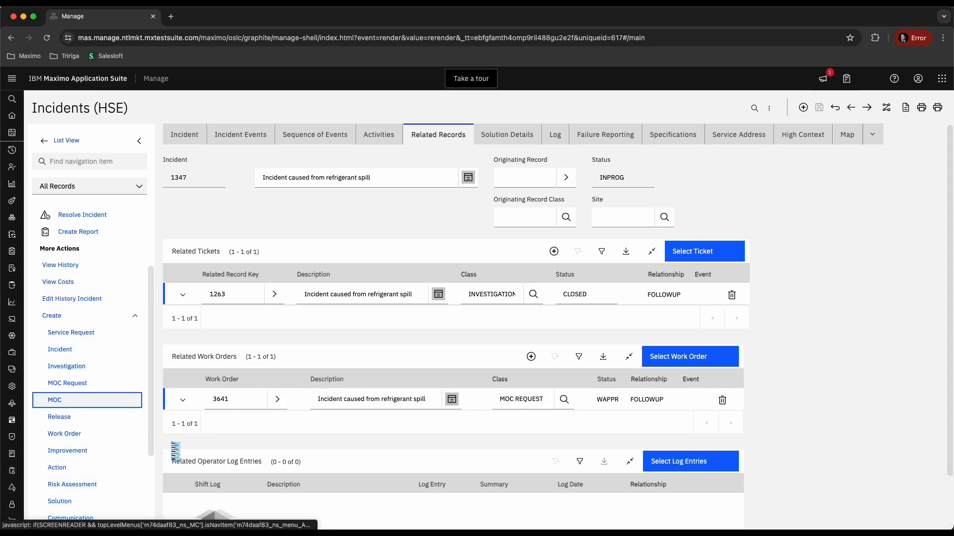
left_click(55, 400)
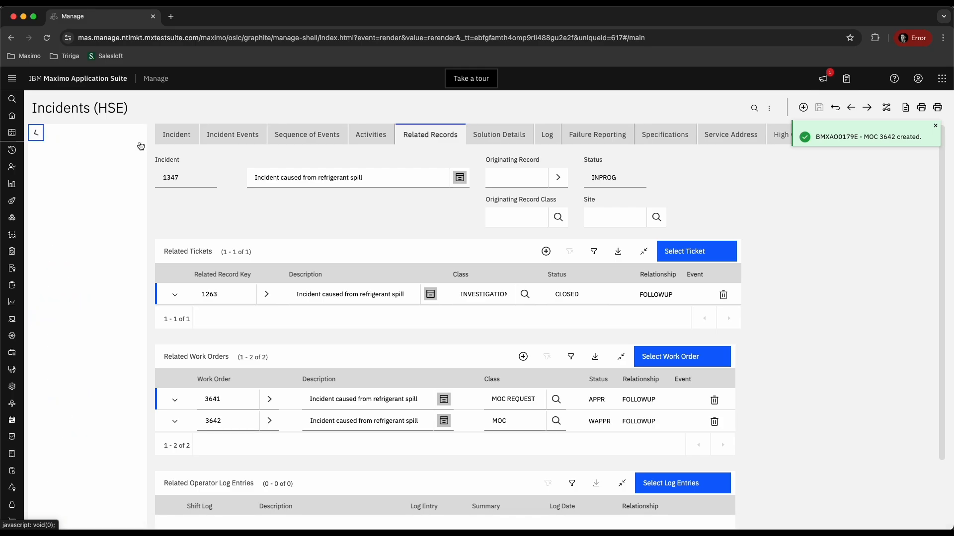
left_click(167, 422)
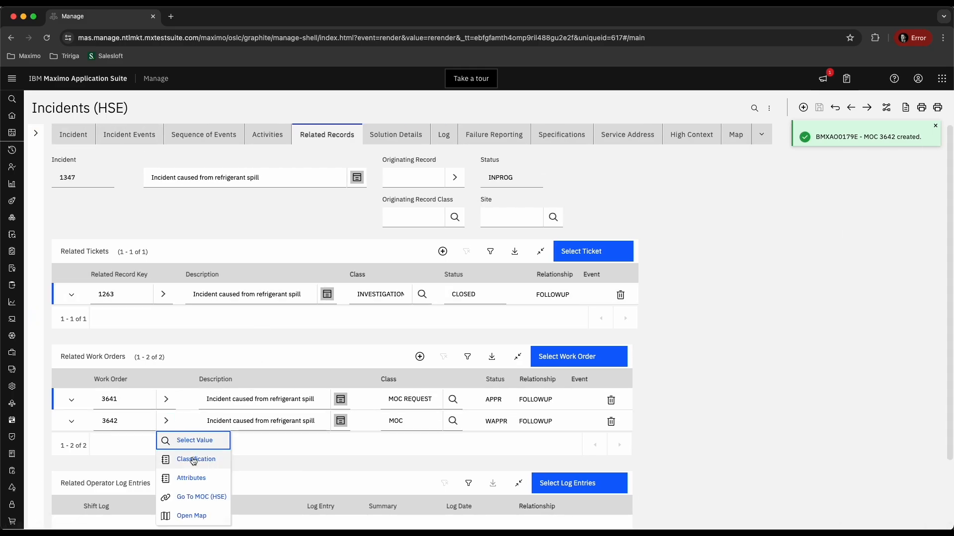
left_click(209, 497)
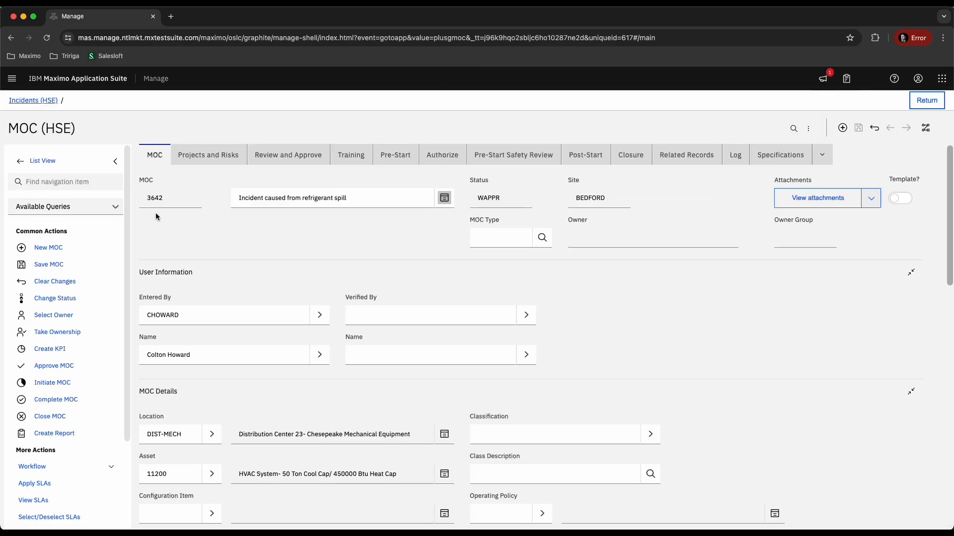
Step: Add post-start action HVACPM (Update HVAC PM), fill in the Action By person, and save
left_click(115, 162)
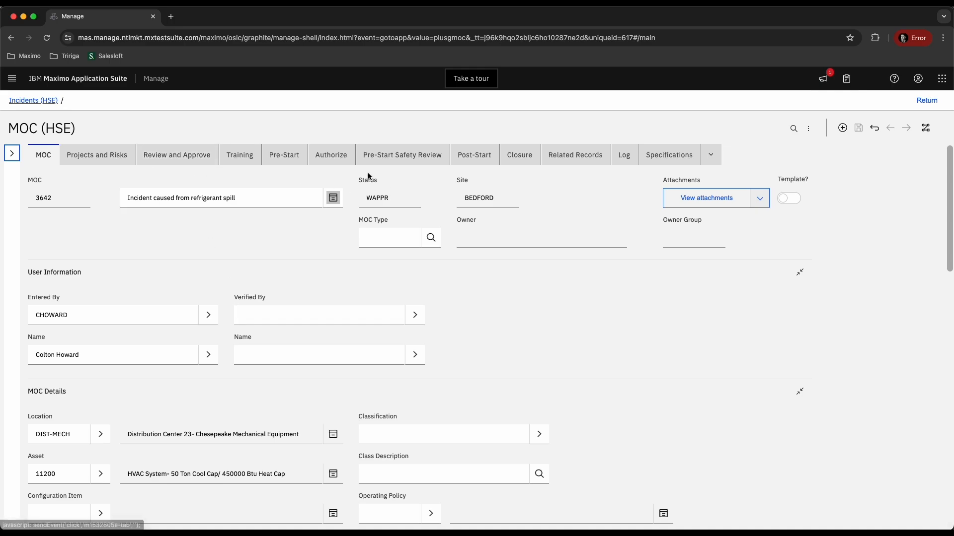
scroll(307, 328, "down", 3)
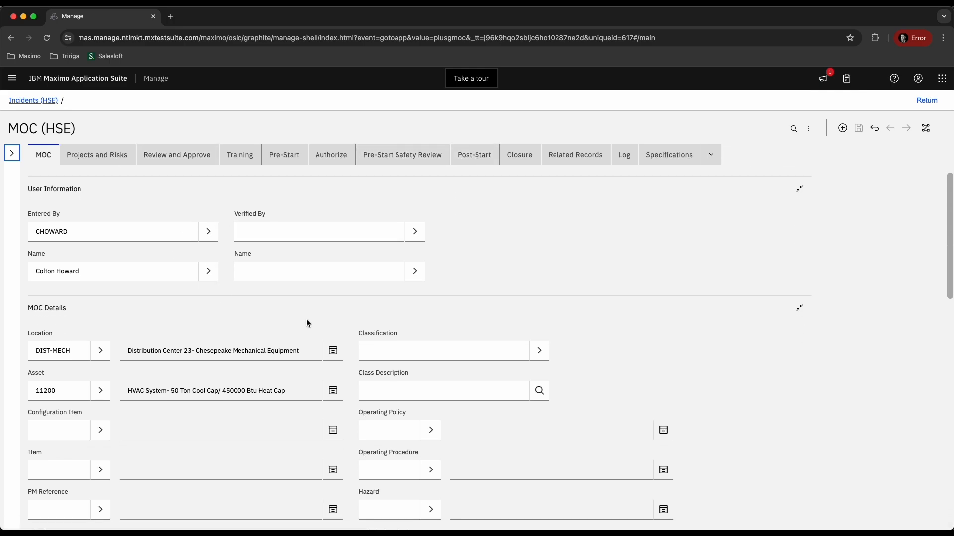
scroll(206, 370, "down", 5)
scroll(208, 348, "up", 10)
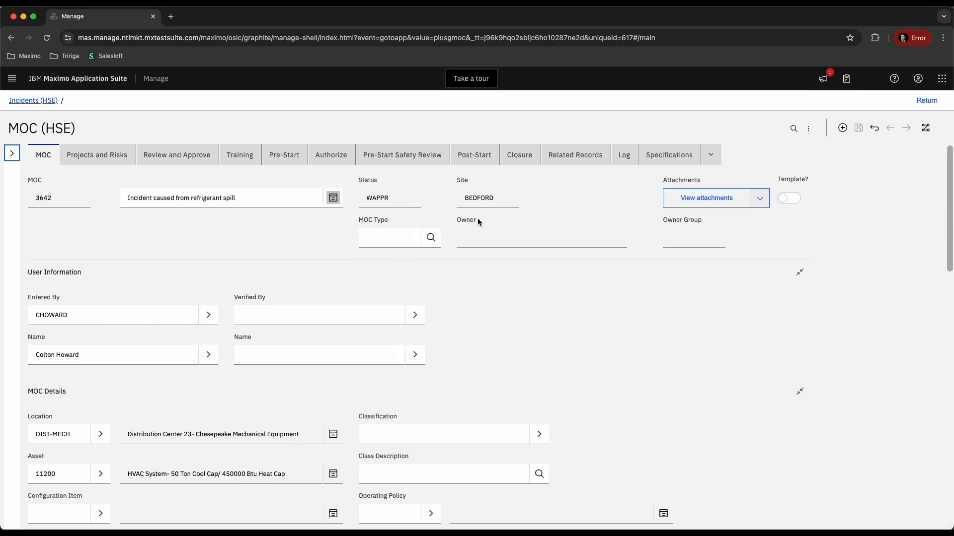
left_click(474, 155)
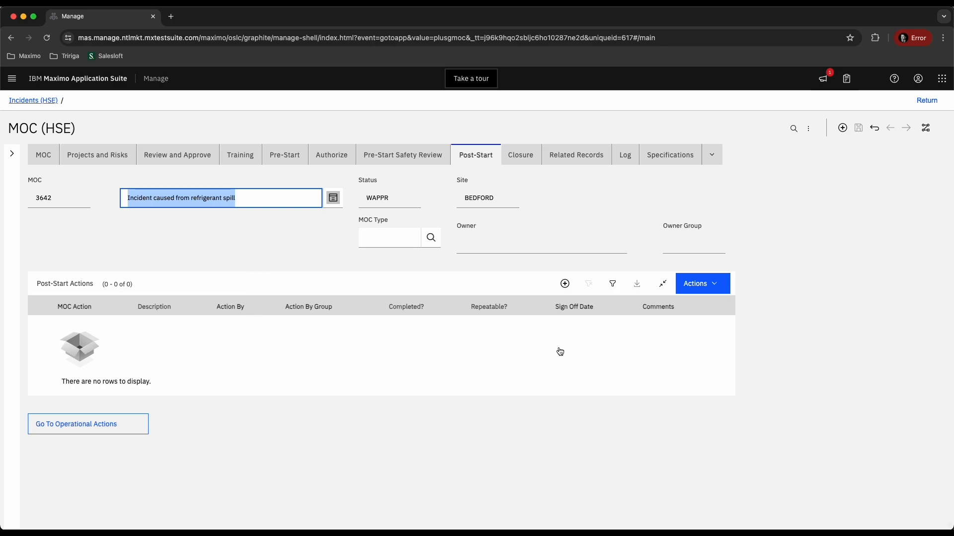
left_click(565, 284)
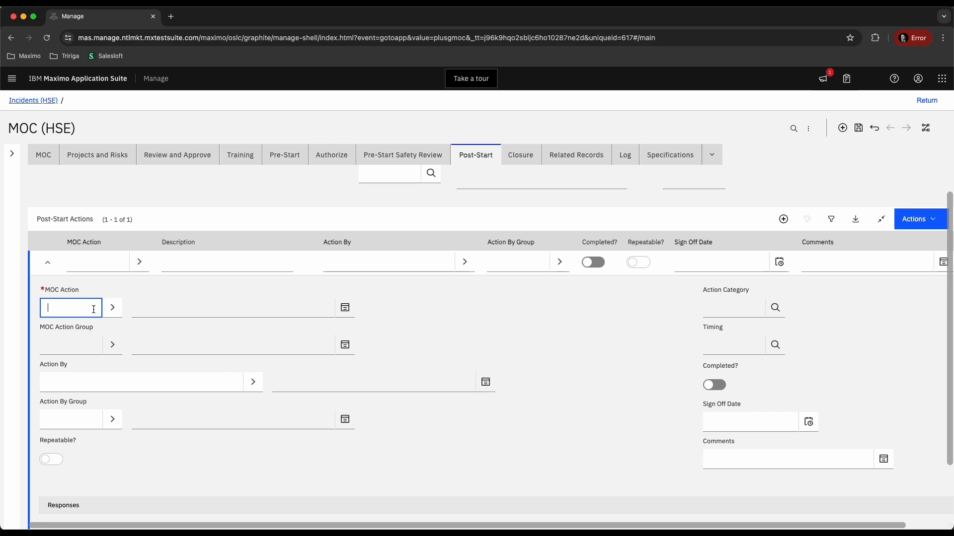
type("HVACPM")
key("Tab")
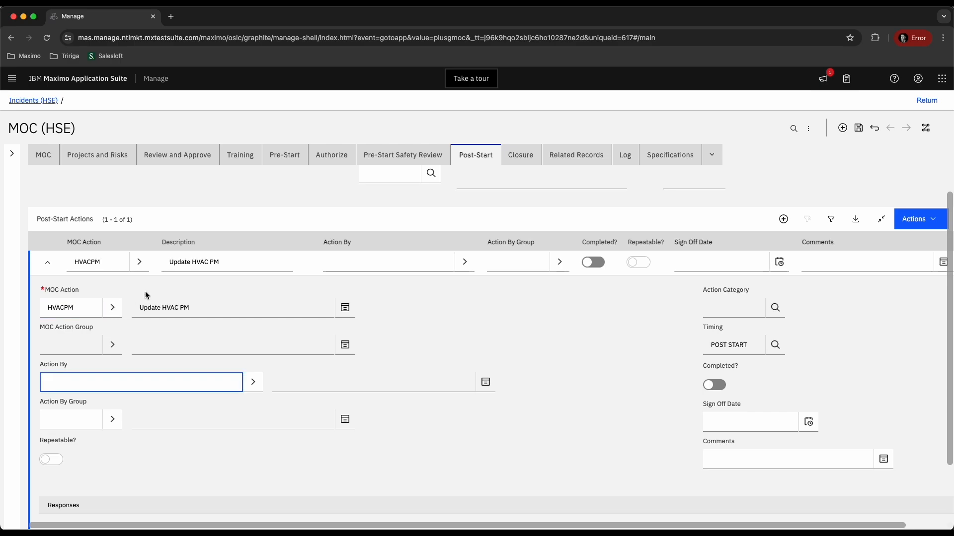
left_click_drag(140, 308, 201, 310)
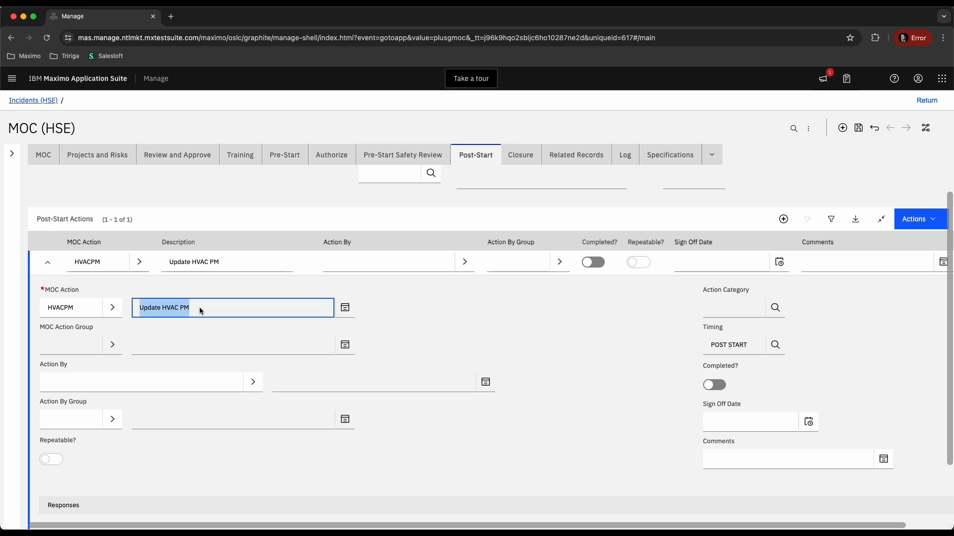
left_click(48, 262)
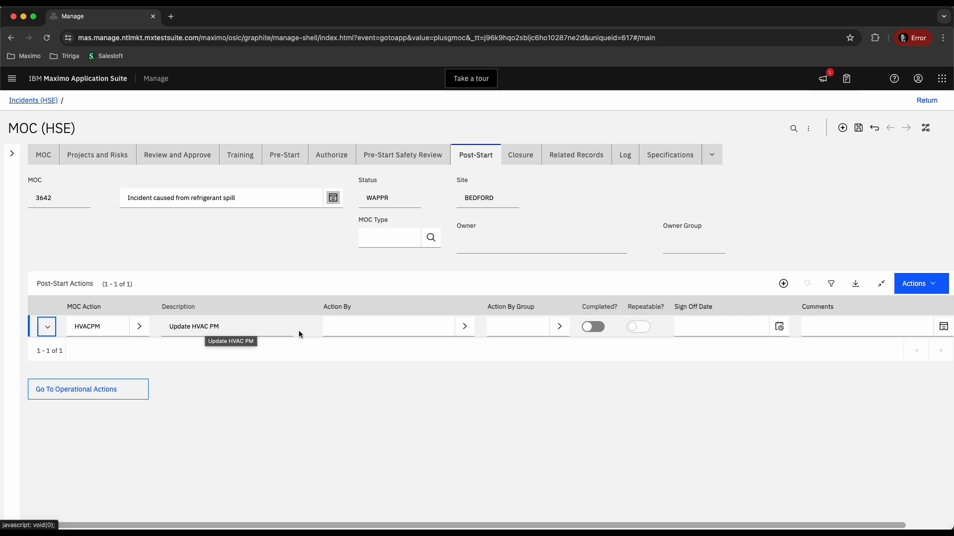
left_click(363, 327)
type("CHOWARD")
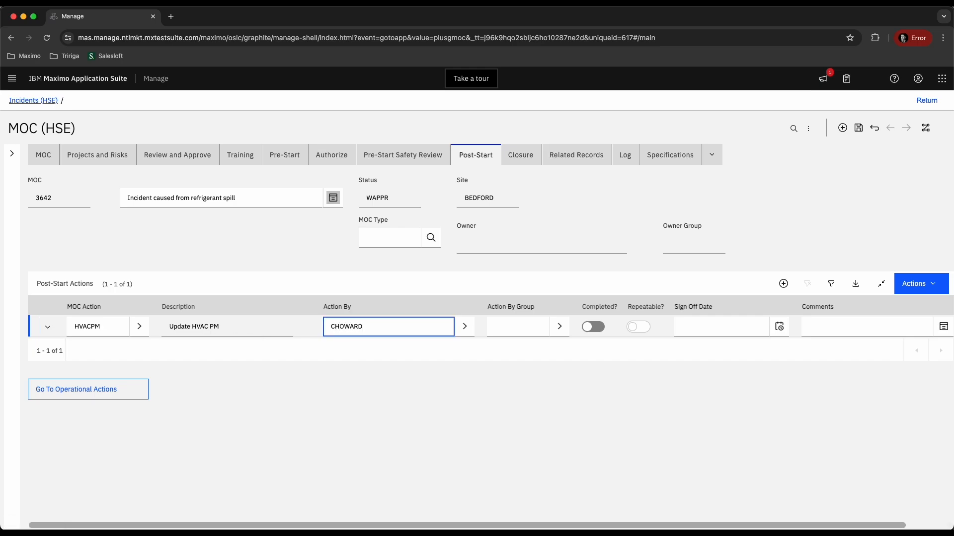
key("Tab")
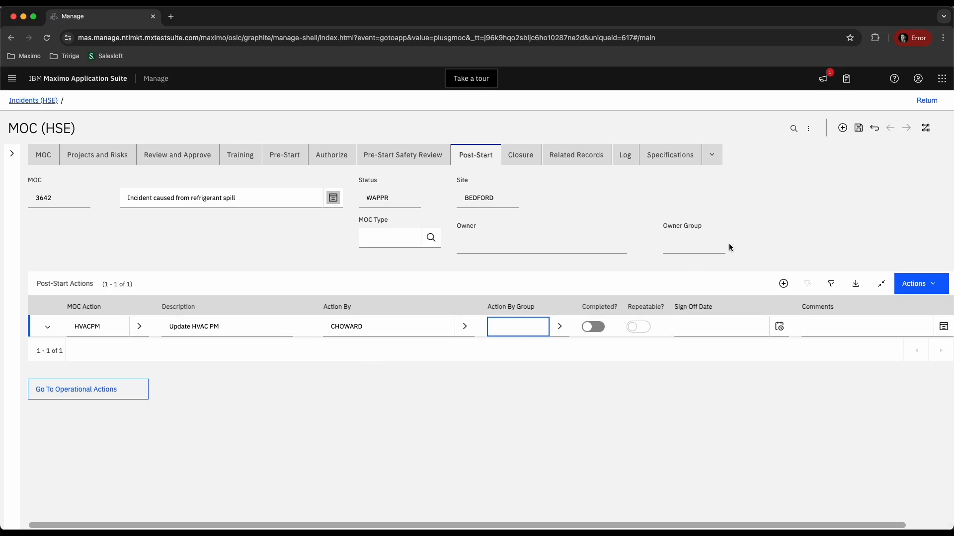
left_click(858, 128)
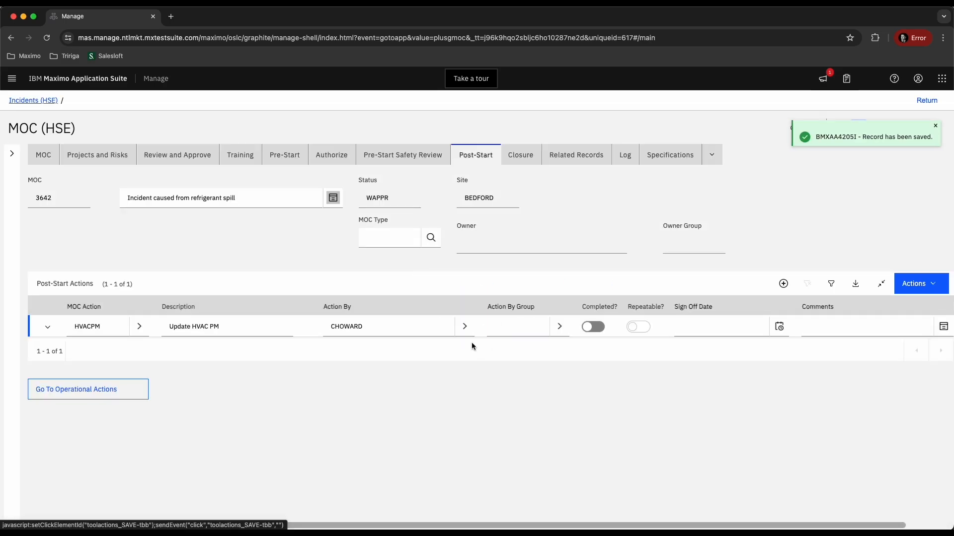
Step: Mark HVACPM completed with sign-off date 6/26/24 7:39 PM and save
left_click(591, 328)
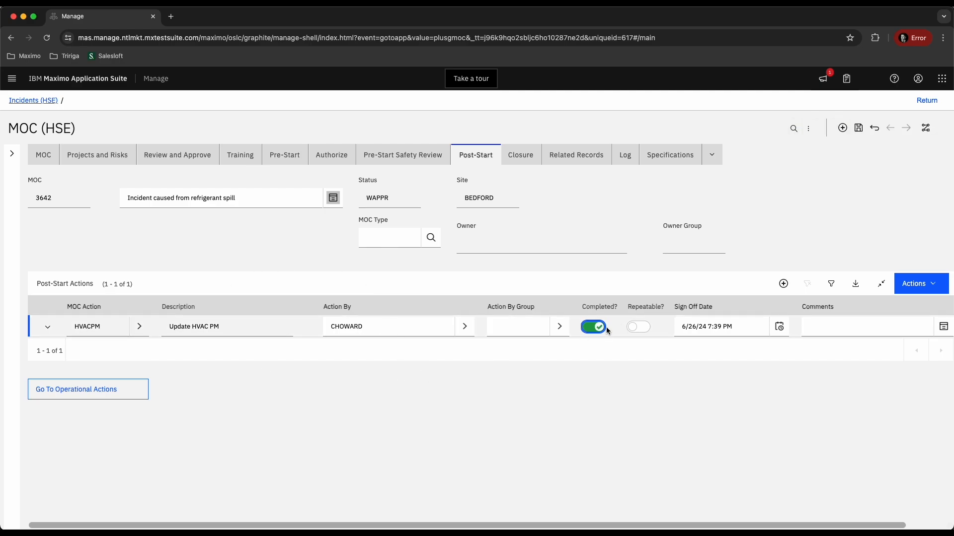
left_click(779, 328)
left_click(774, 300)
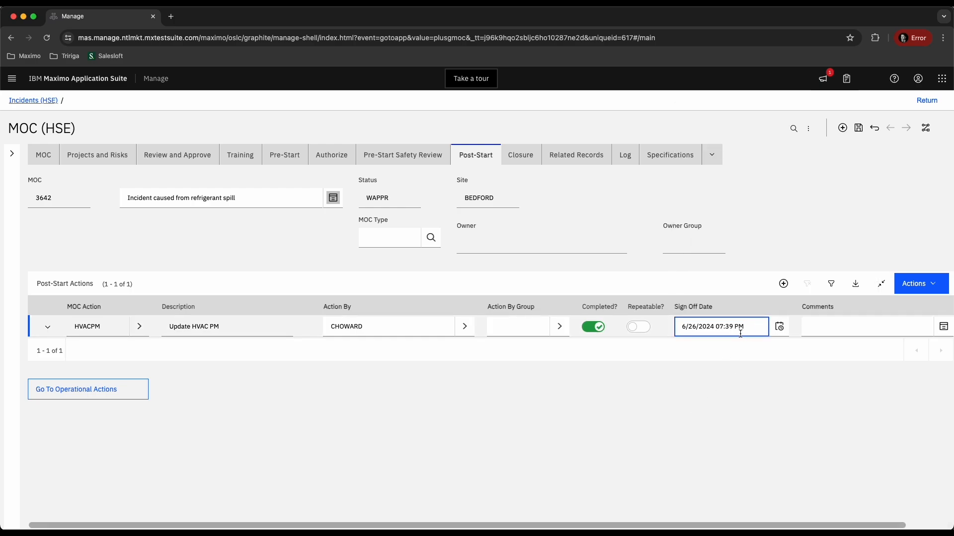
left_click(856, 128)
left_click(12, 153)
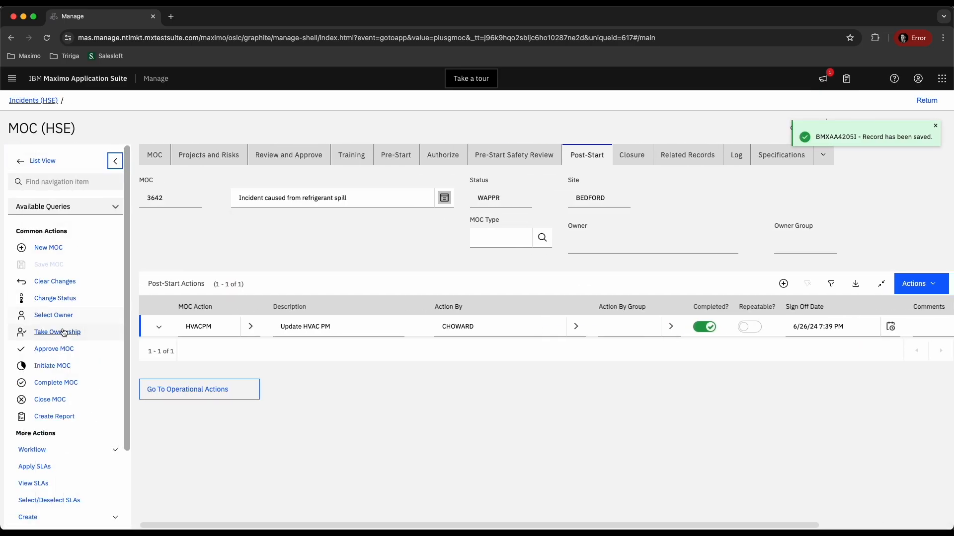
Step: Change MOC 3642's status to Closed and return to incident 1347
left_click(54, 298)
left_click(367, 291)
left_click(348, 293)
left_click(562, 455)
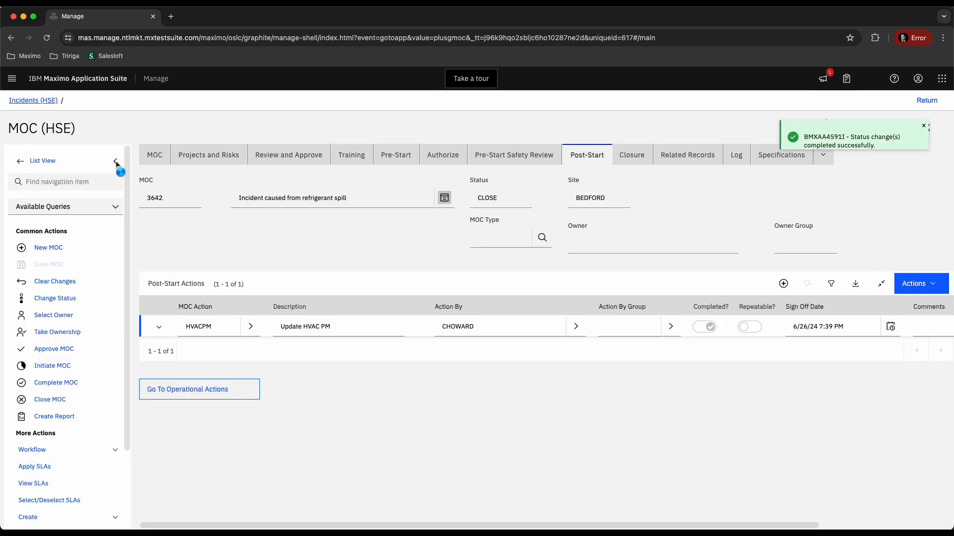
left_click(115, 161)
left_click(927, 101)
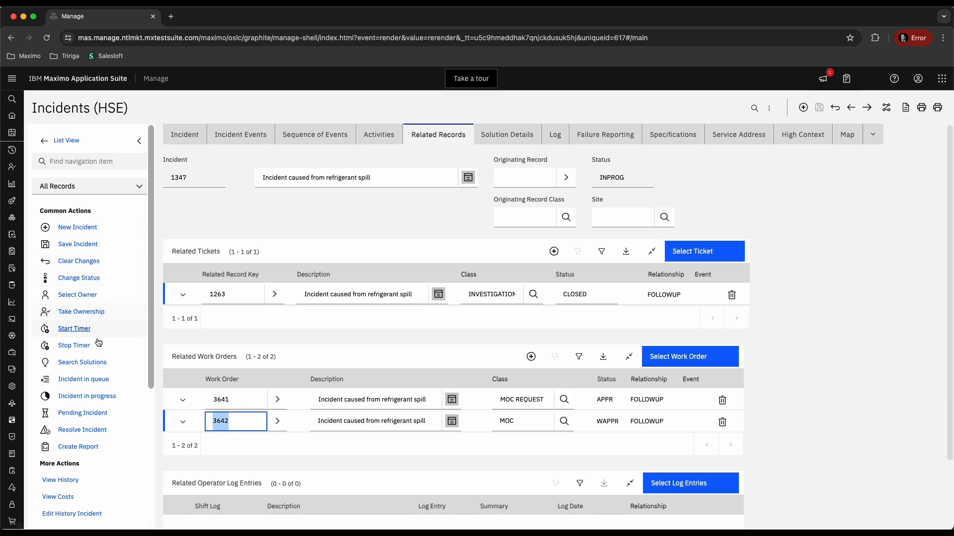
Step: Change incident 1347's status to Closed
left_click(79, 277)
left_click(373, 313)
left_click(366, 333)
left_click(539, 431)
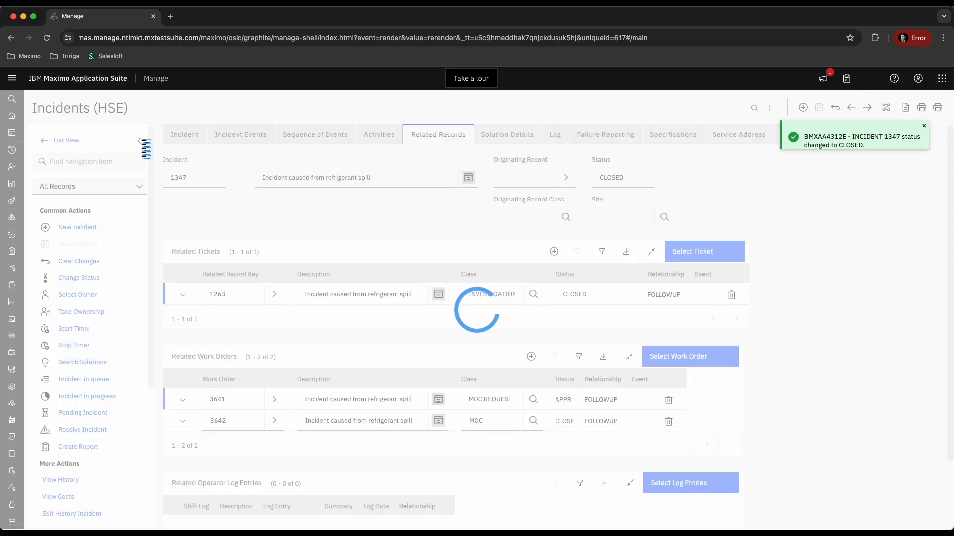
left_click(139, 141)
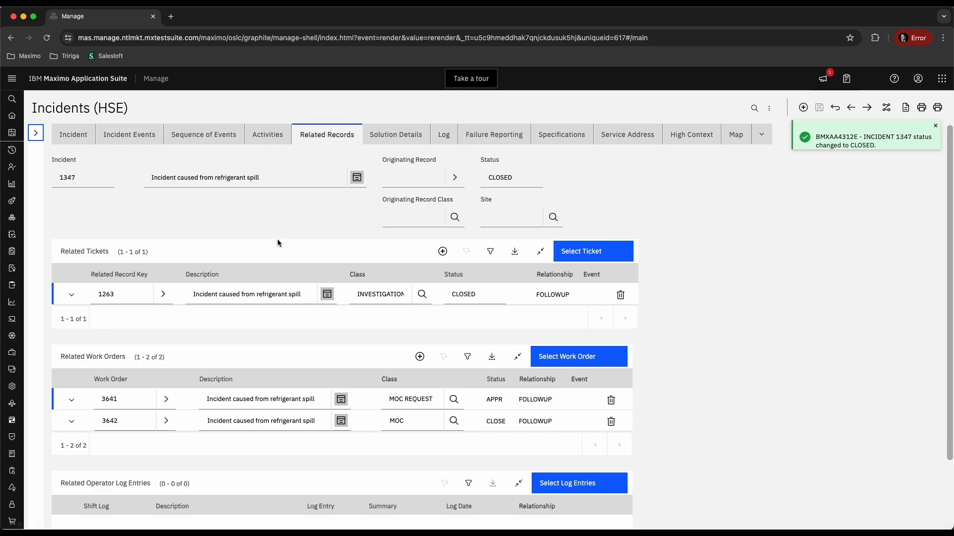
scroll(280, 238, "down", 3)
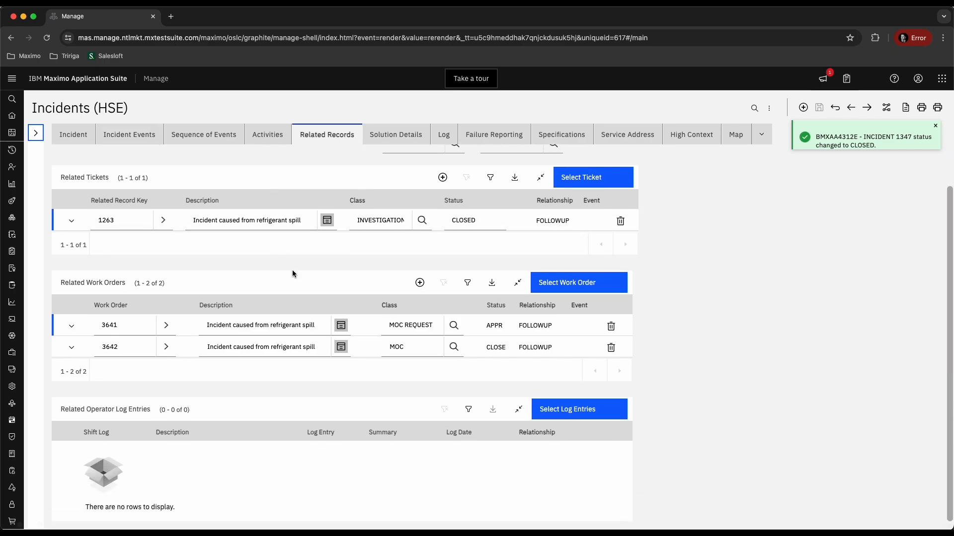
scroll(296, 330, "up", 3)
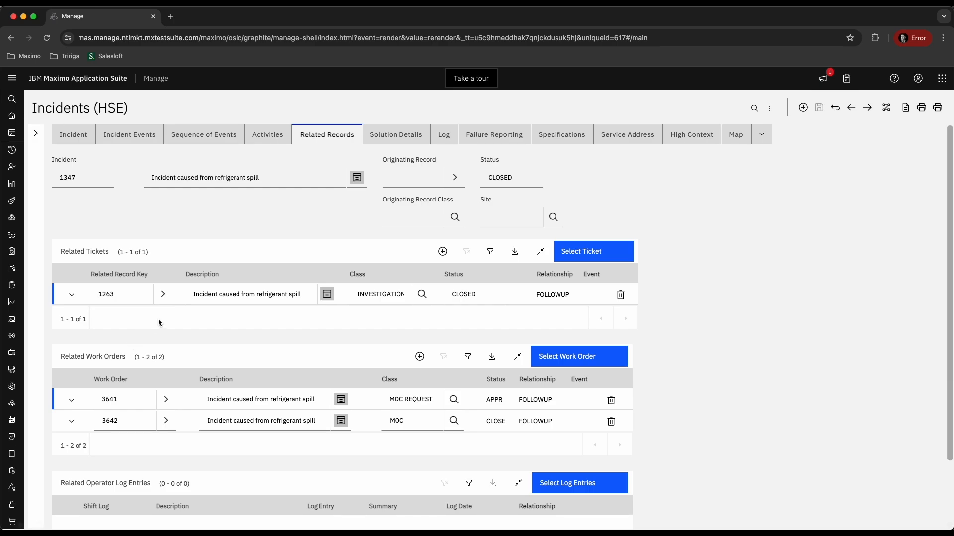
scroll(158, 319, "down", 3)
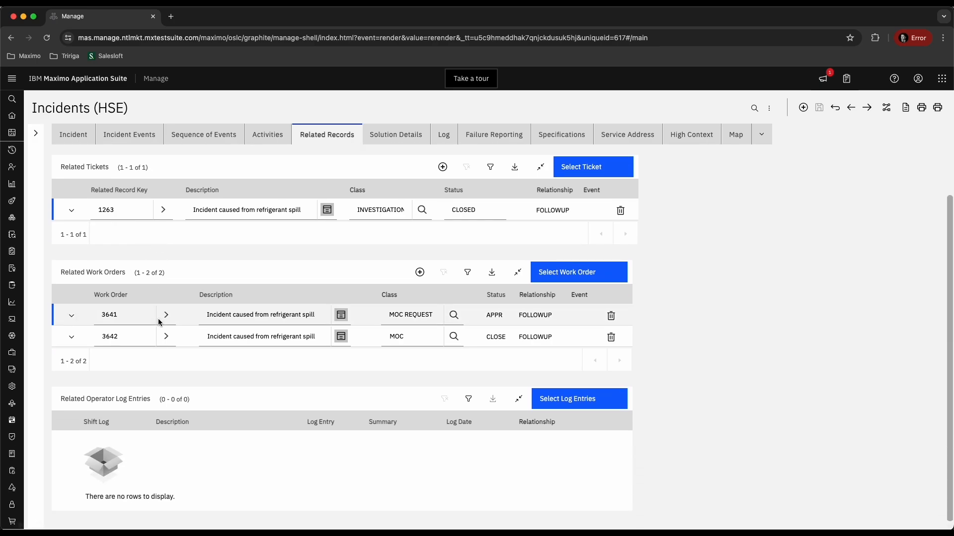